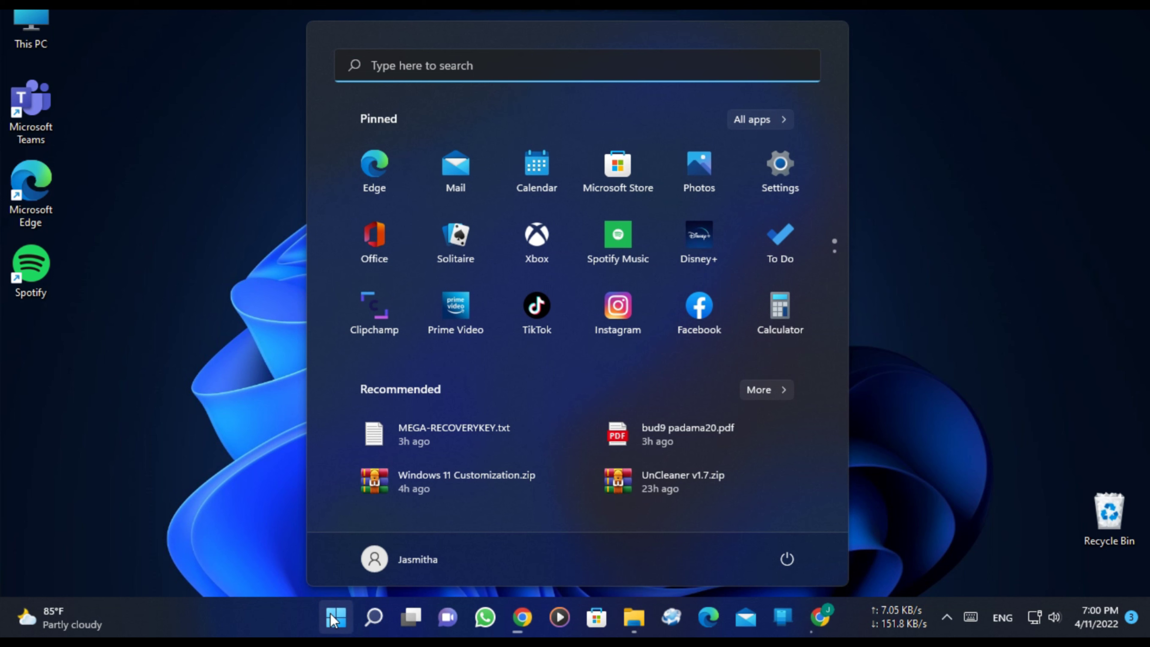
Step: Dismiss the Start menu, bring up the File Explorer window to view This PC, and minimize it again
click(212, 441)
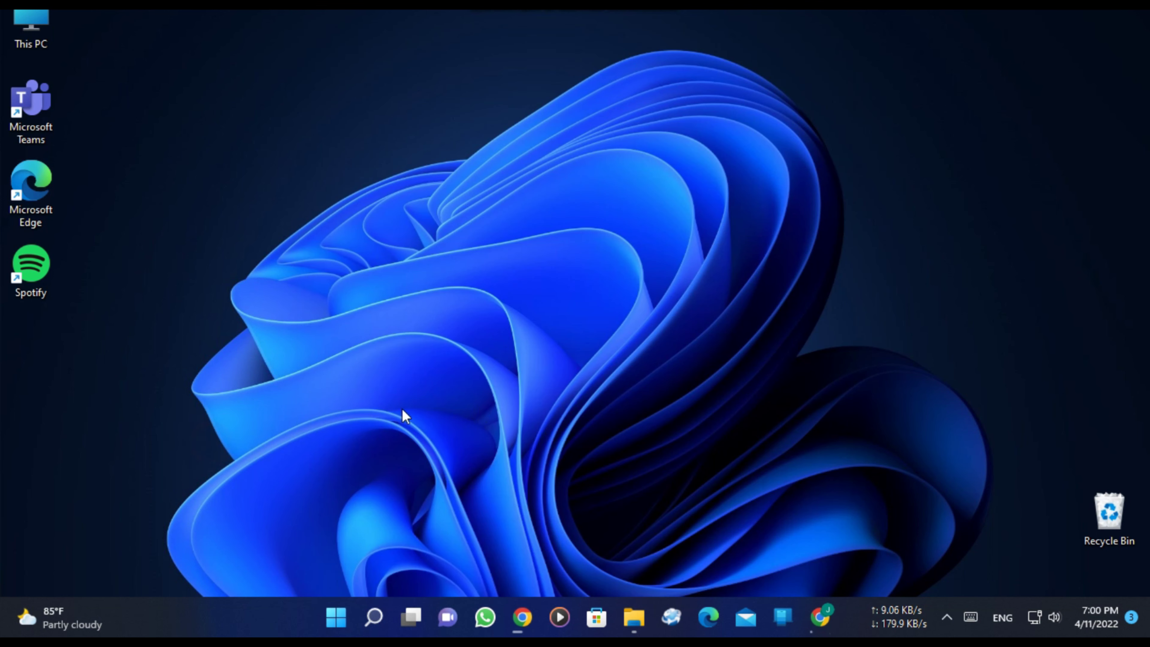
click(636, 613)
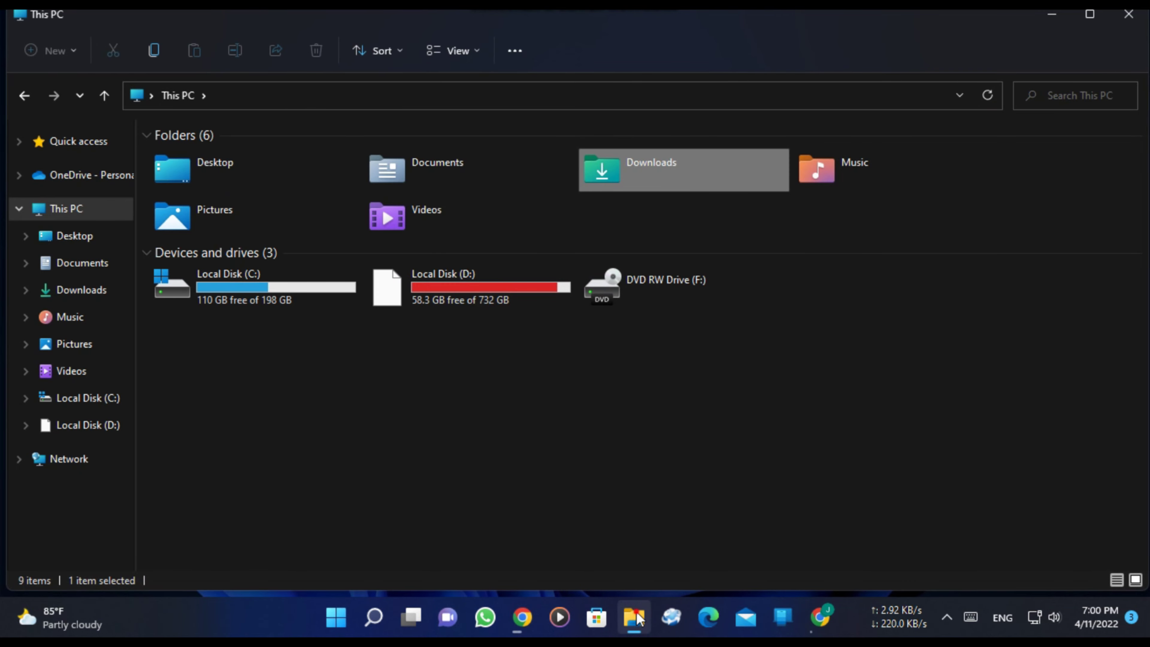
click(636, 617)
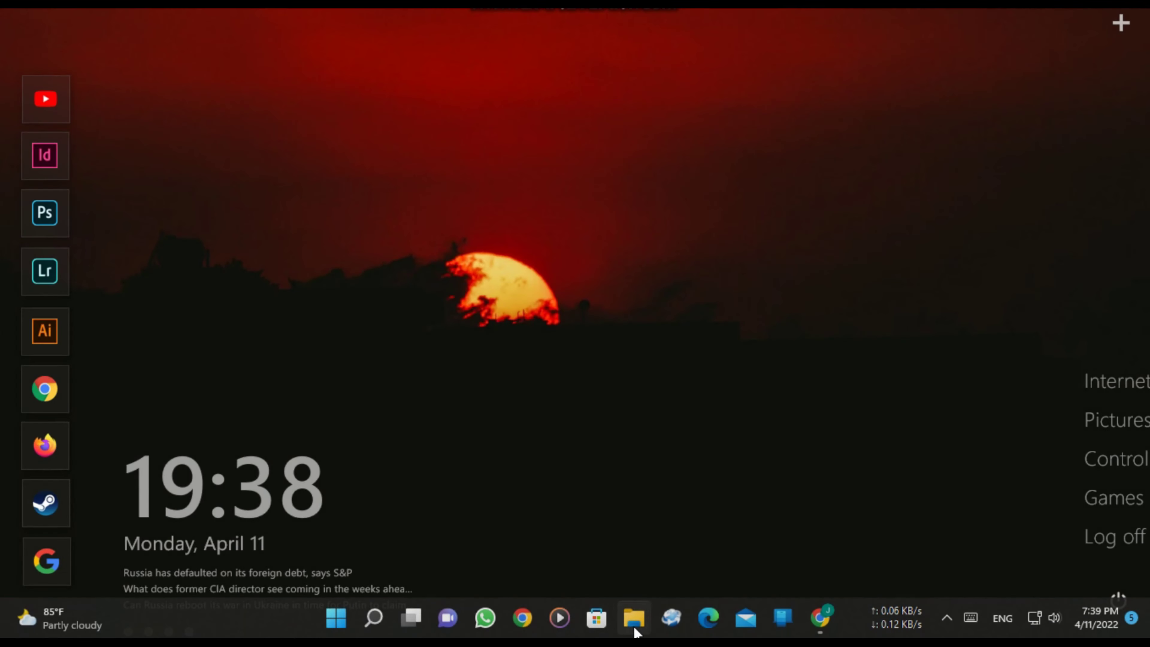
Step: Open a new File Explorer window, shift it slightly on the desktop, and display This PC in it
key(super+e)
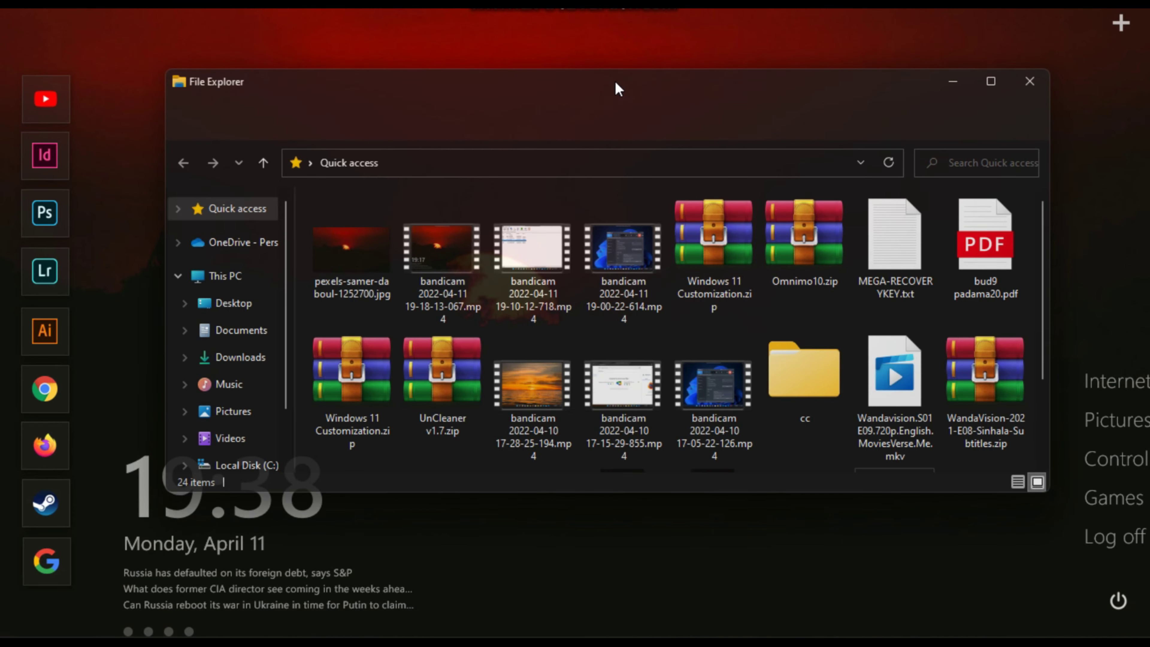
drag(616, 90, 567, 93)
click(124, 288)
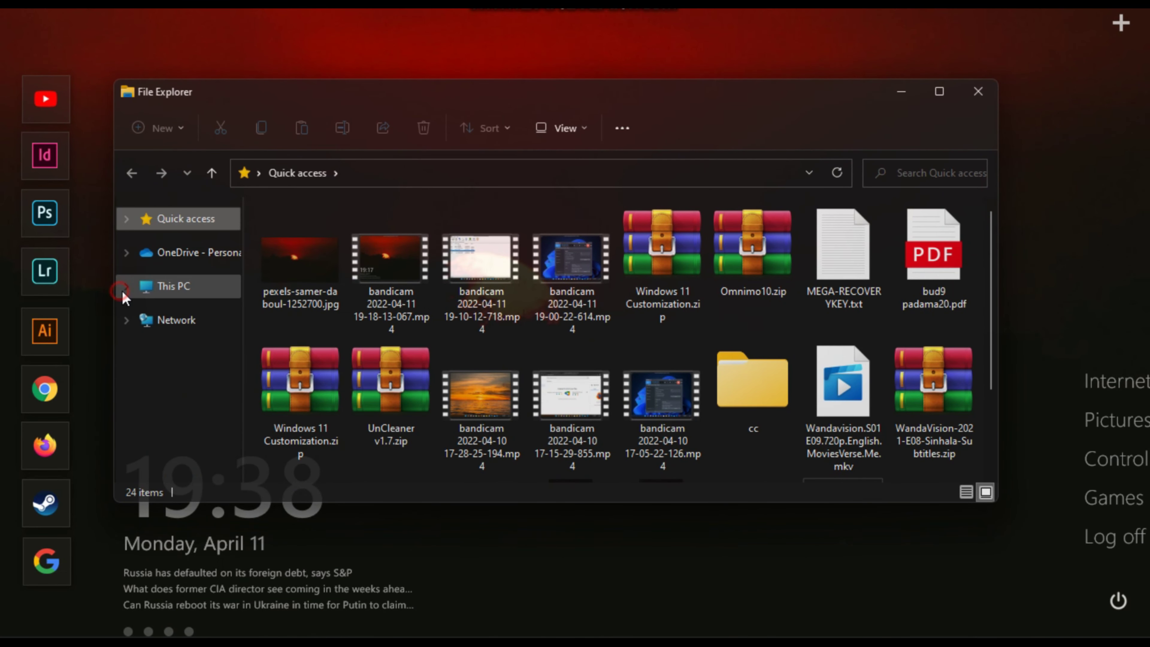
click(149, 294)
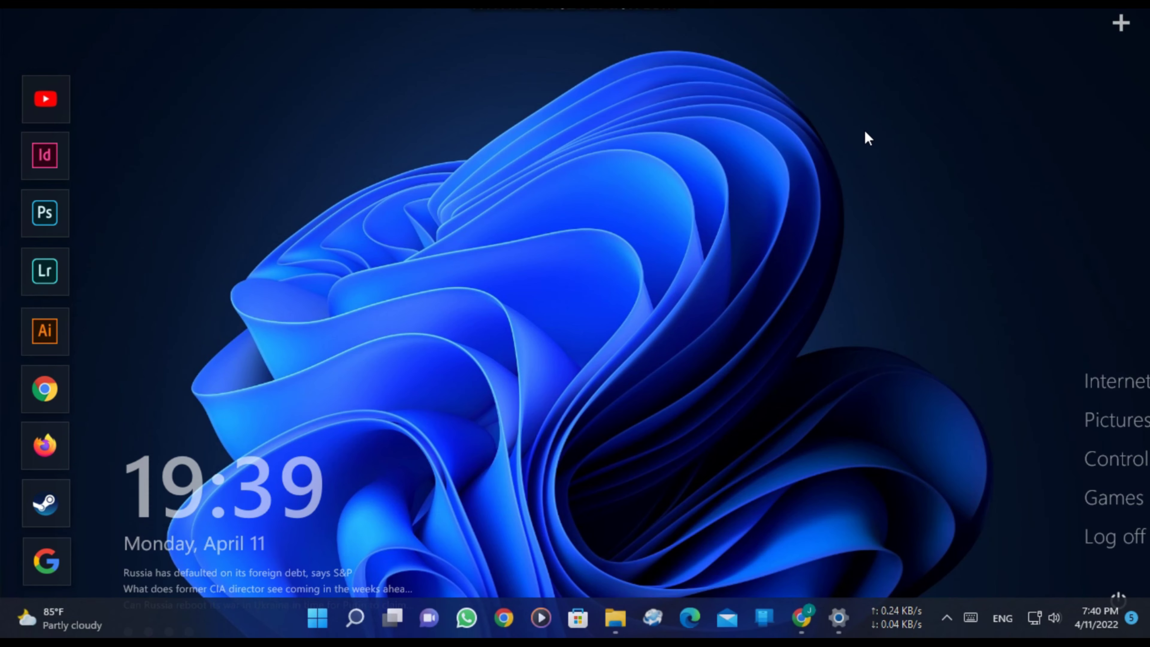
Step: View Local Disk (D:) in File Explorer, return to This PC, and minimize the window
click(616, 620)
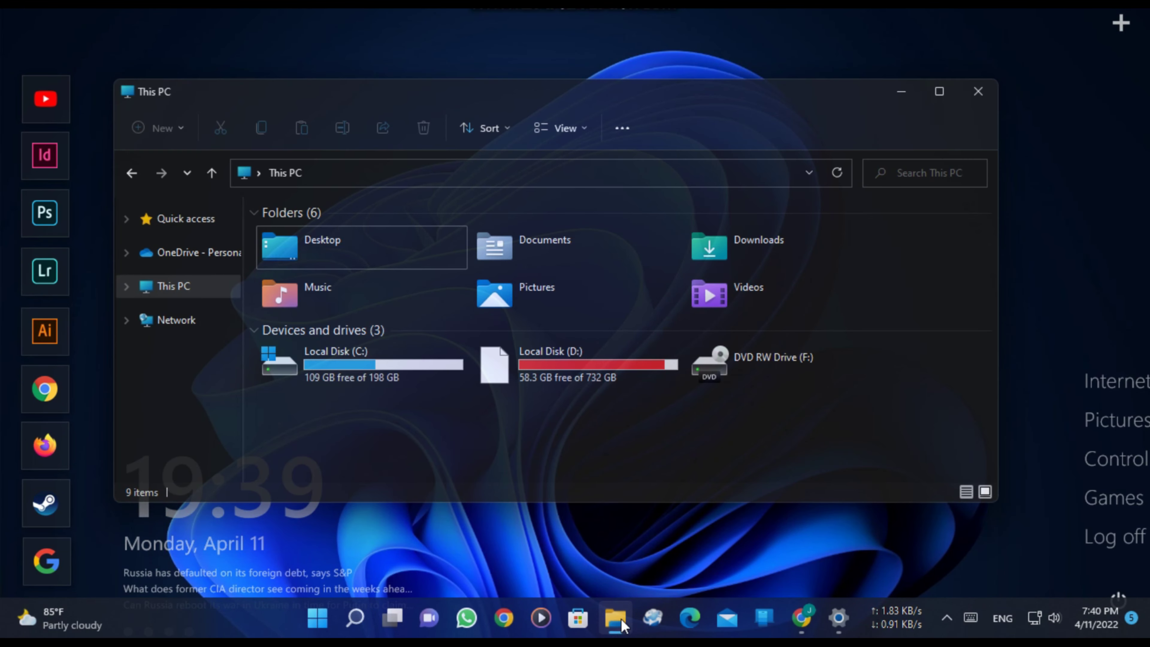
double_click(591, 388)
click(132, 181)
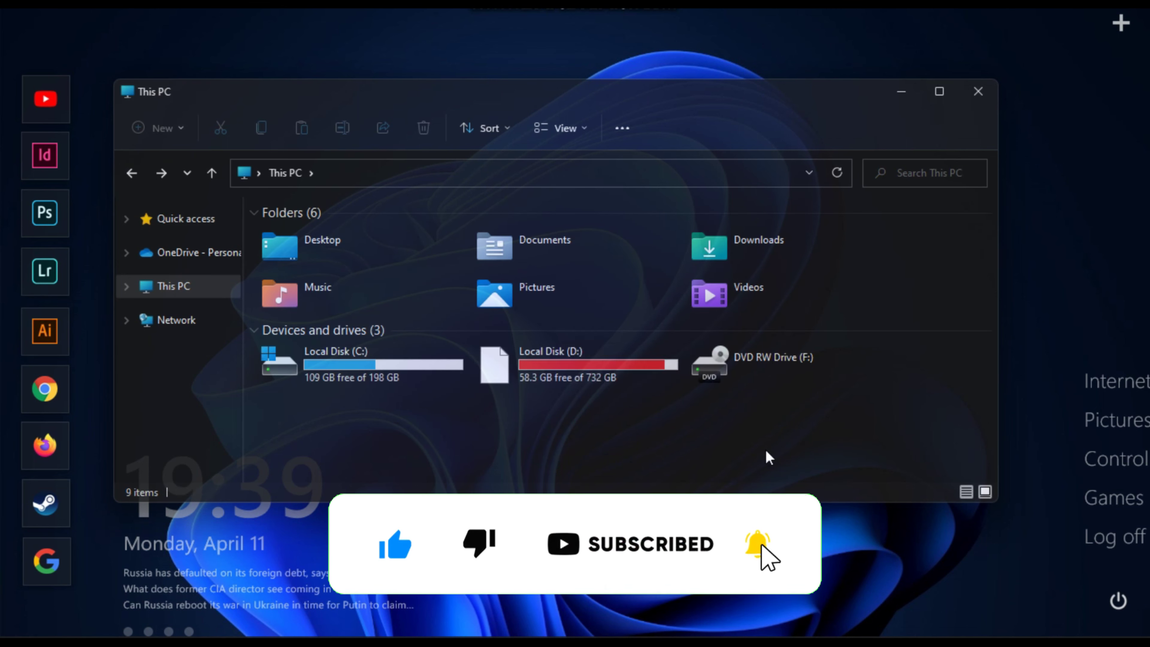
click(898, 96)
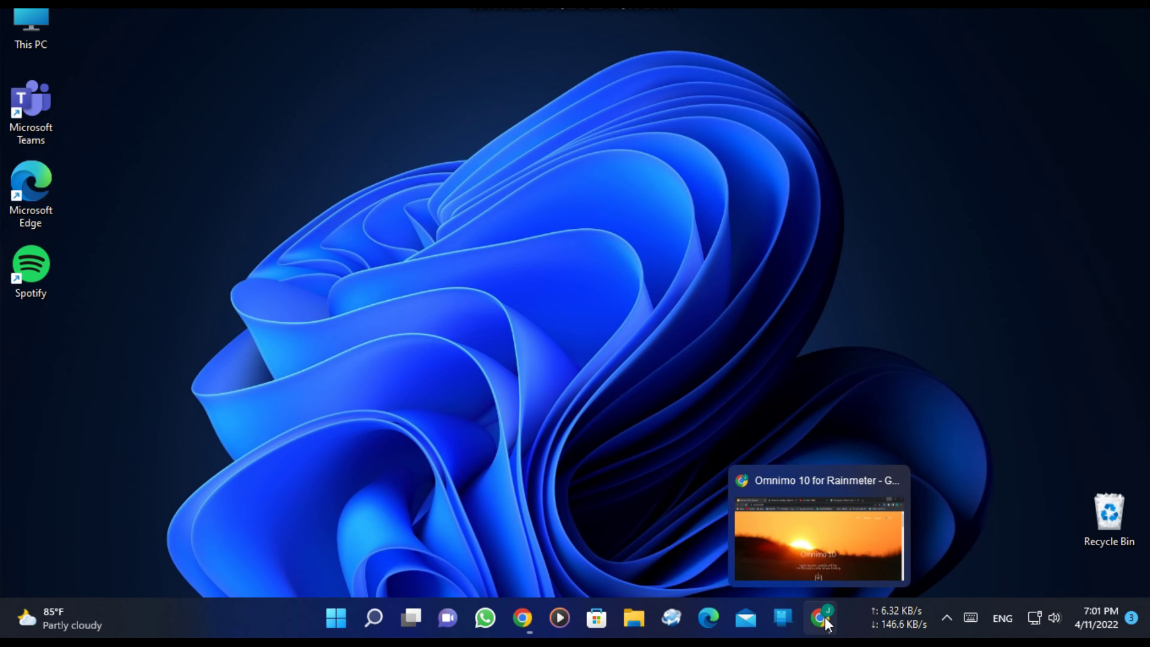
Step: Switch to Chrome with the Omnimo 10 website, maximize the window, and look through the page from start to end
click(825, 617)
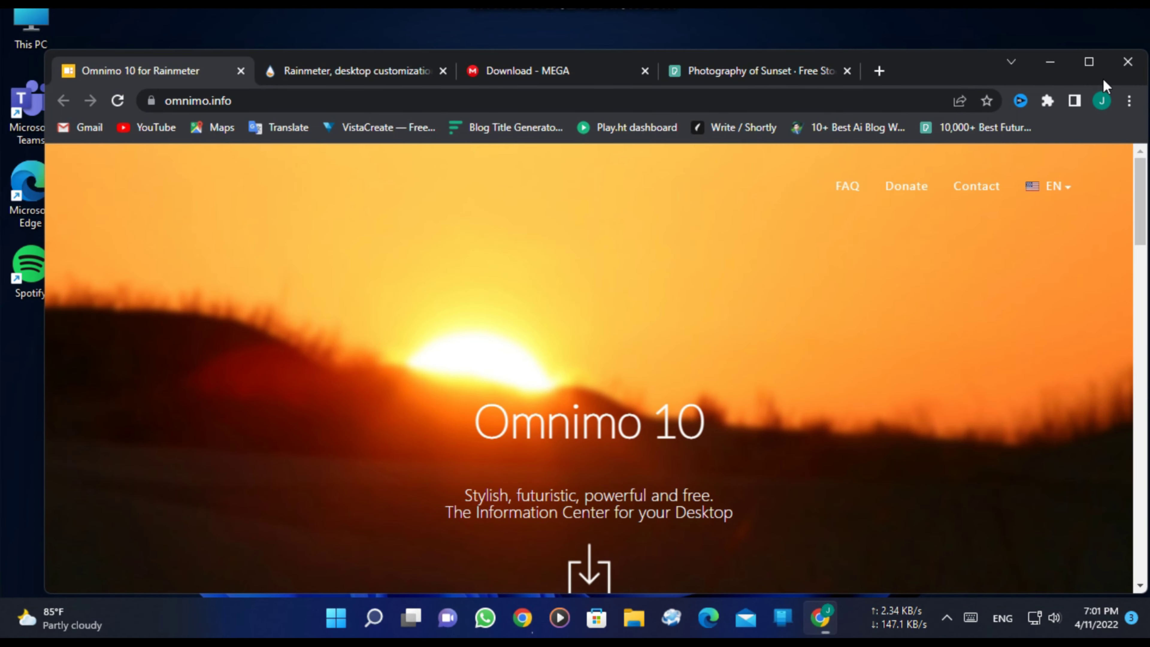
click(1089, 63)
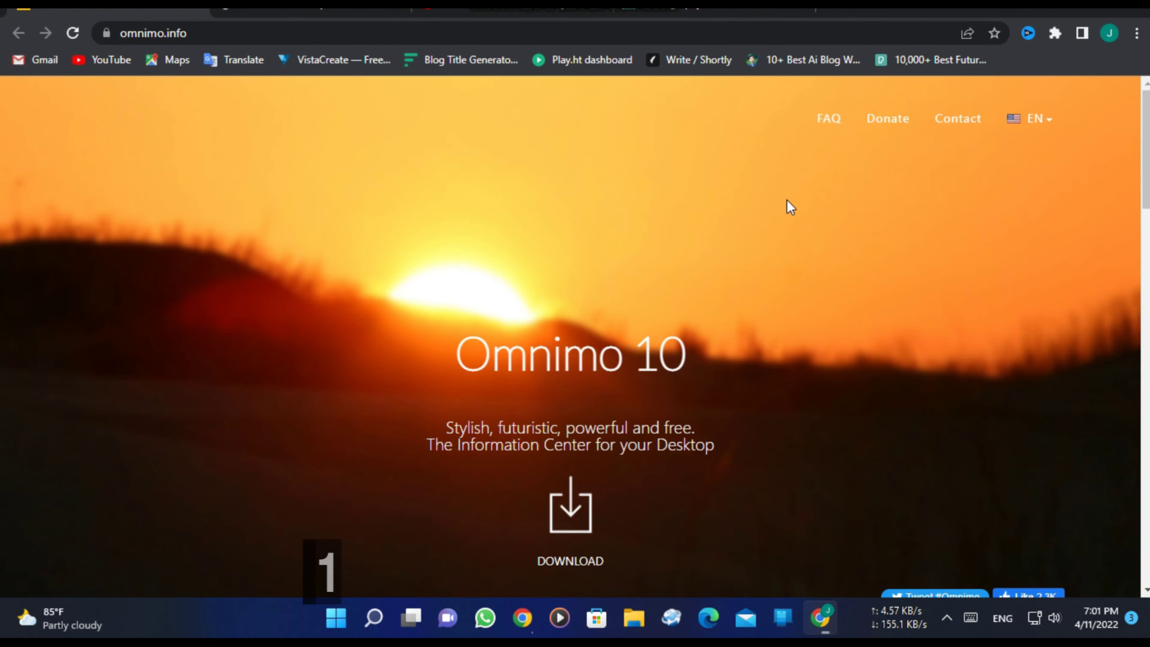
scroll(732, 216, down, 2)
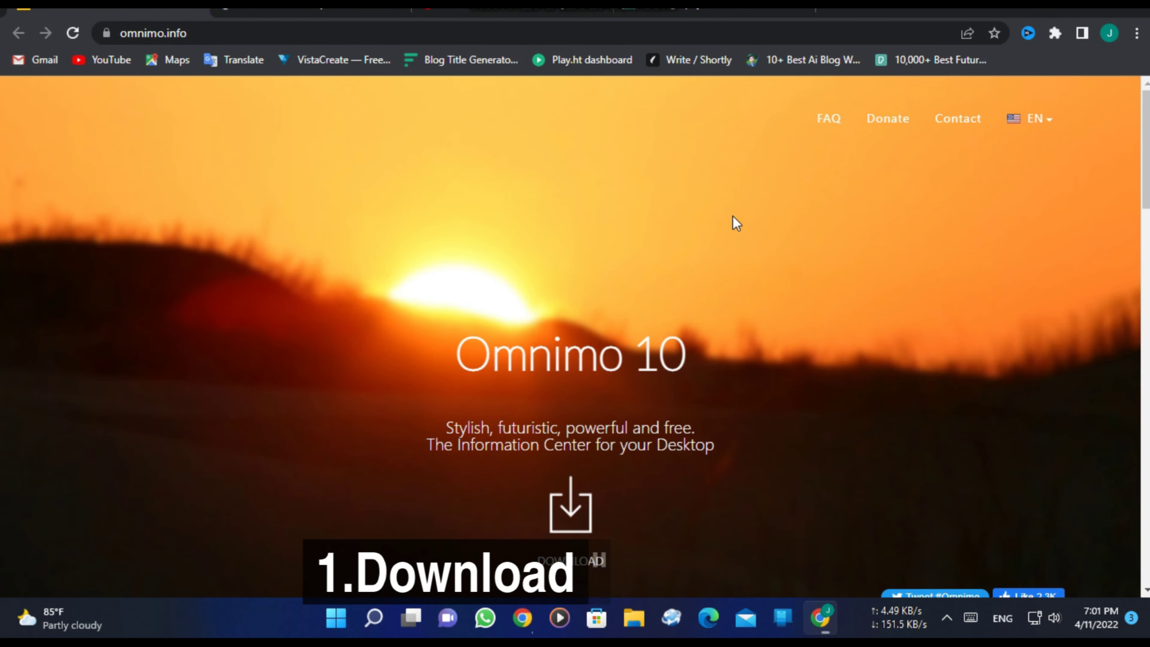
scroll(732, 216, down, 5)
scroll(732, 215, down, 15)
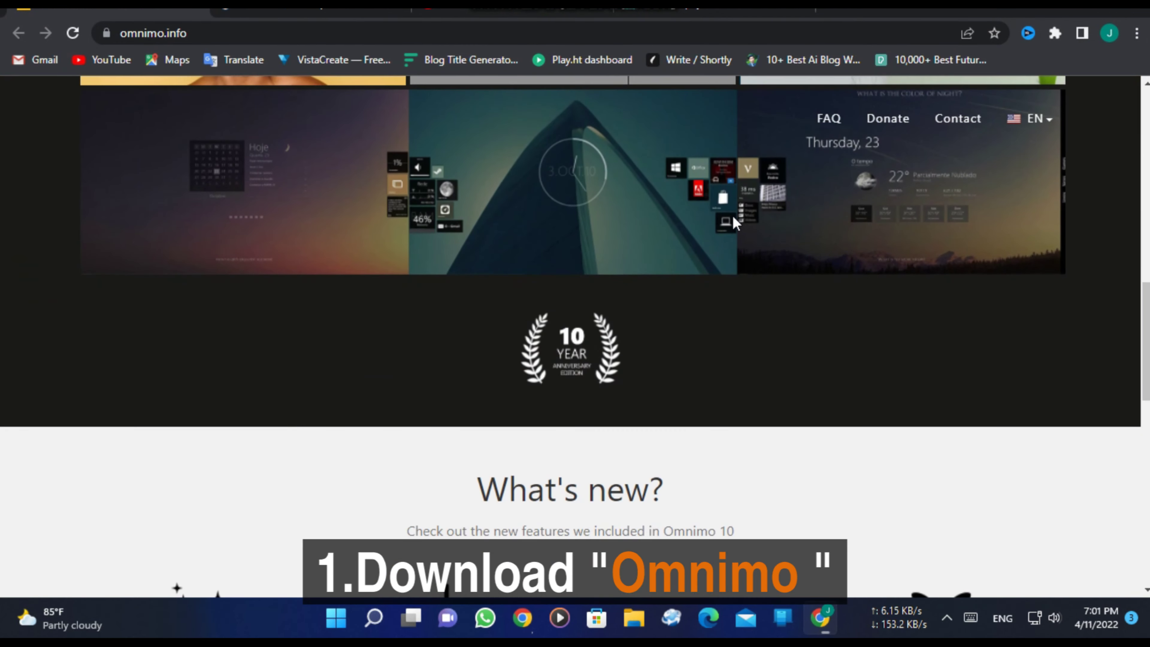
scroll(732, 216, down, 9)
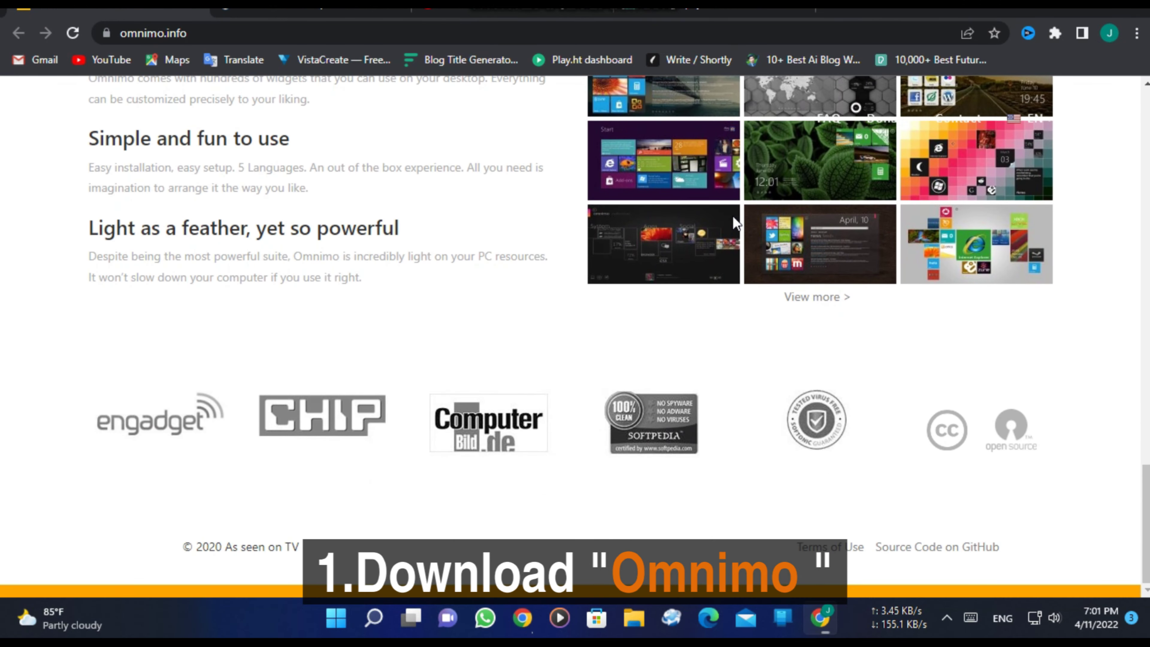
scroll(732, 215, up, 18)
scroll(733, 217, up, 10)
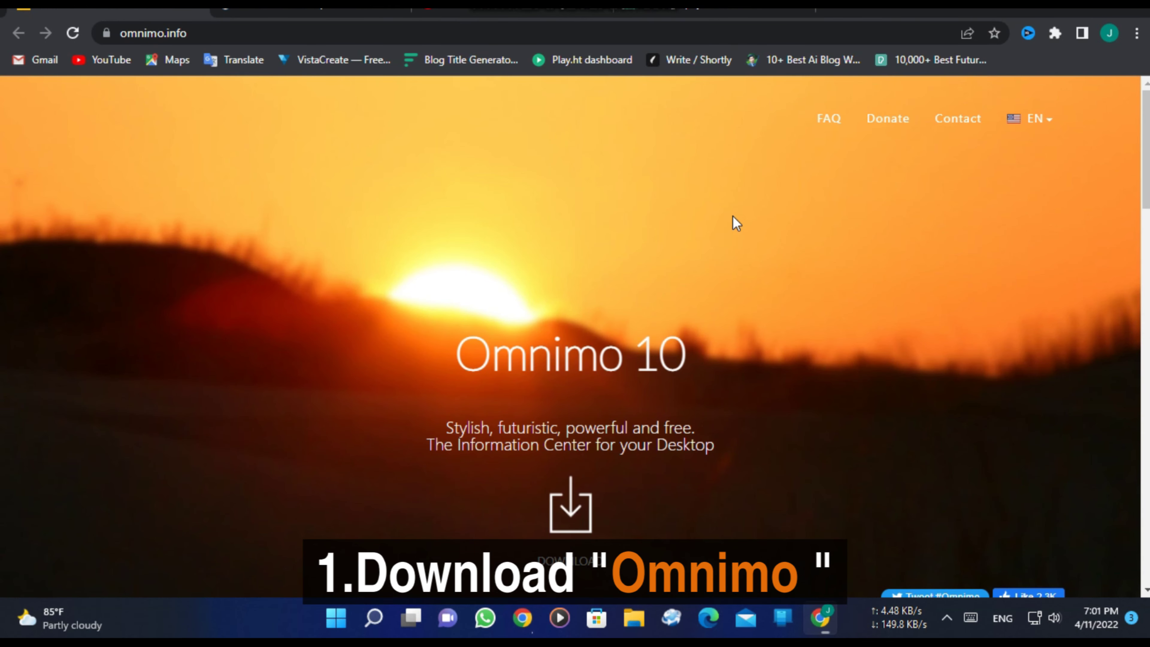
scroll(679, 272, down, 2)
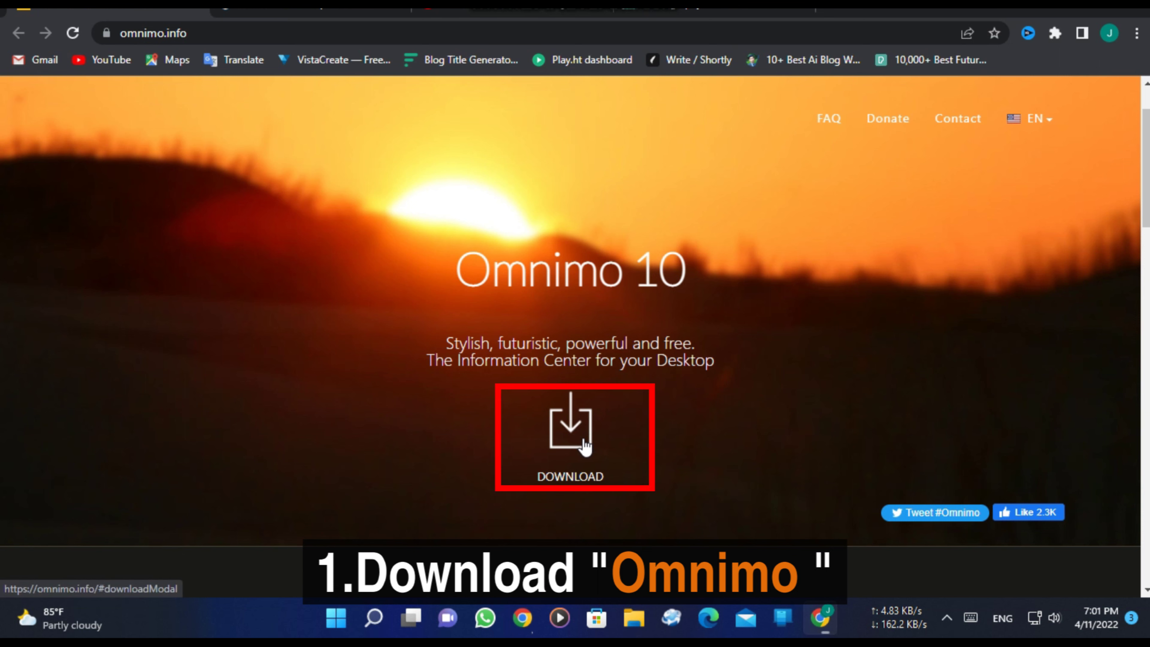
scroll(584, 453, up, 2)
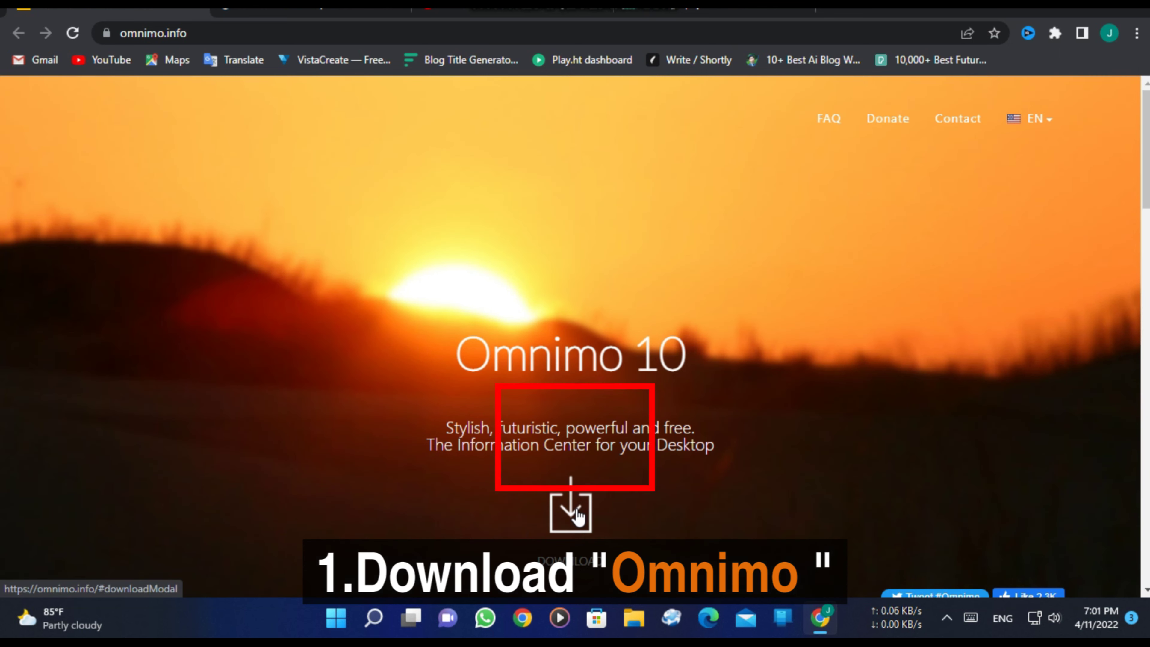
Step: Download the full version ZIP of Omnimo 10 and save it as Omnimo10.zip in the Windows 11 Customization folder
click(577, 515)
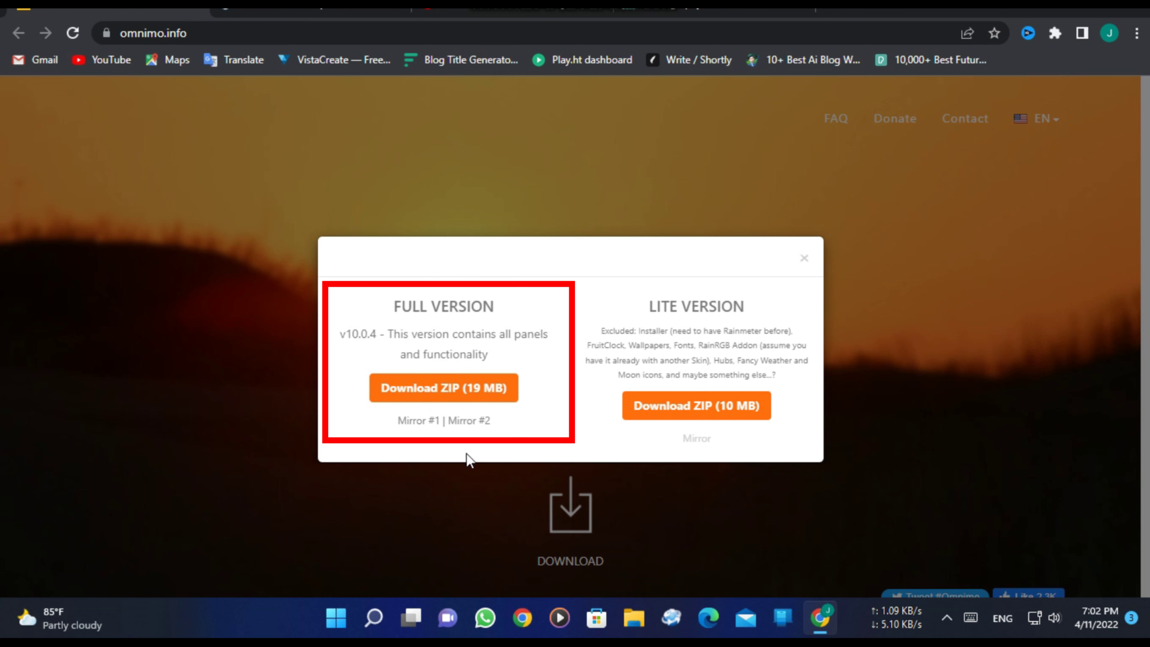
click(449, 388)
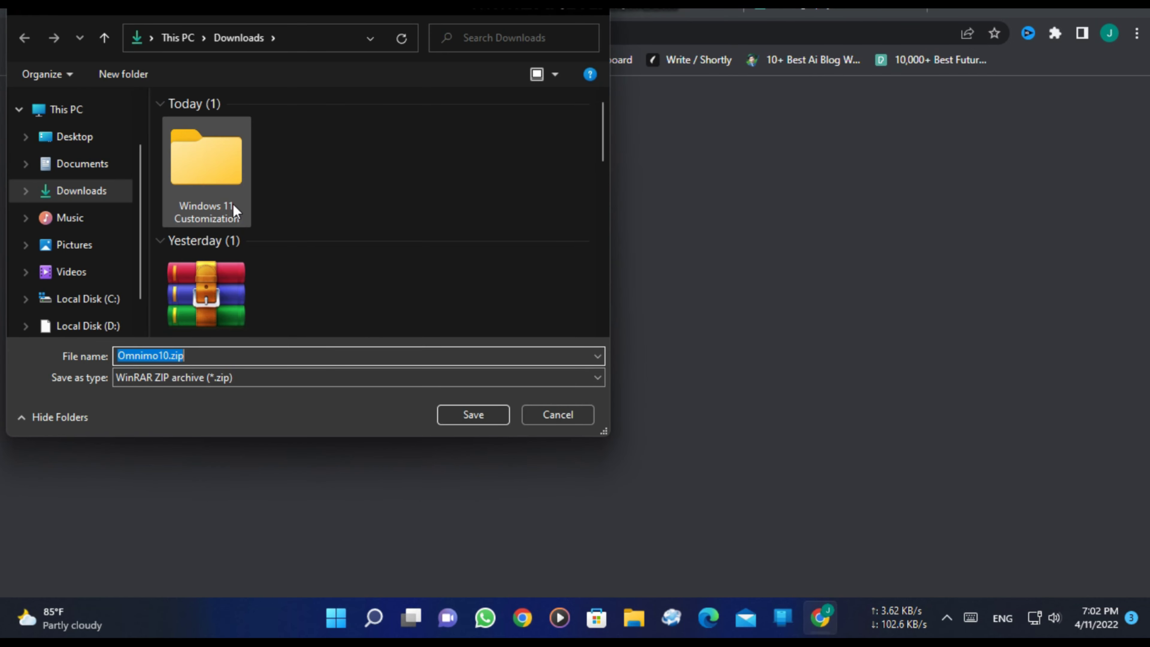
double_click(197, 192)
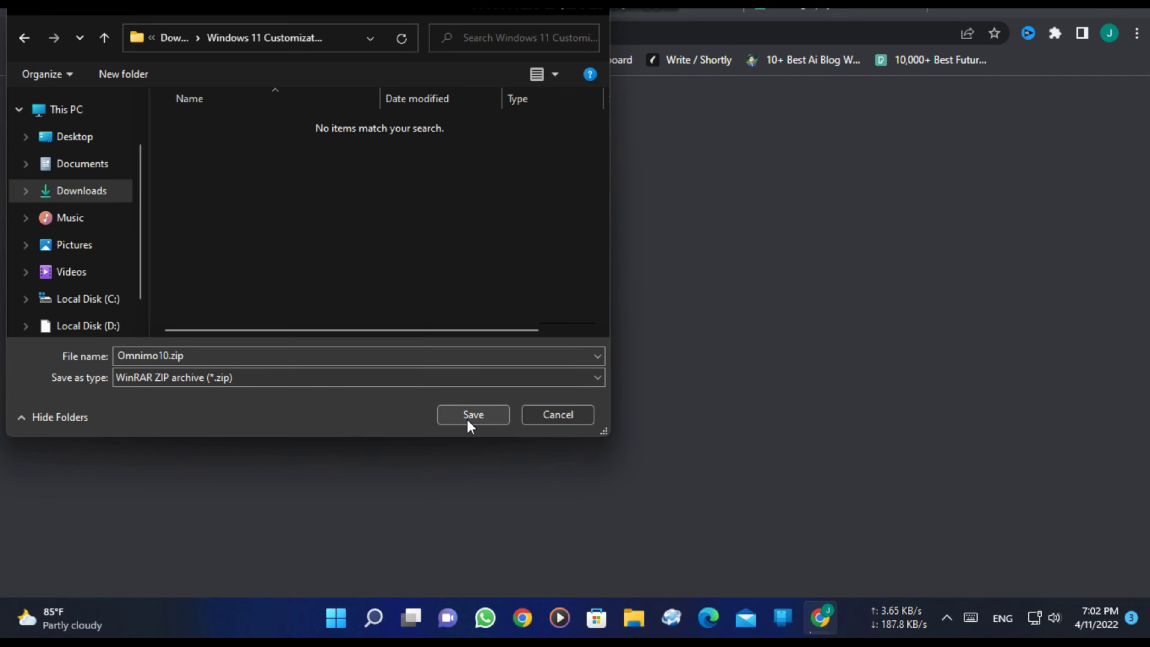
click(471, 414)
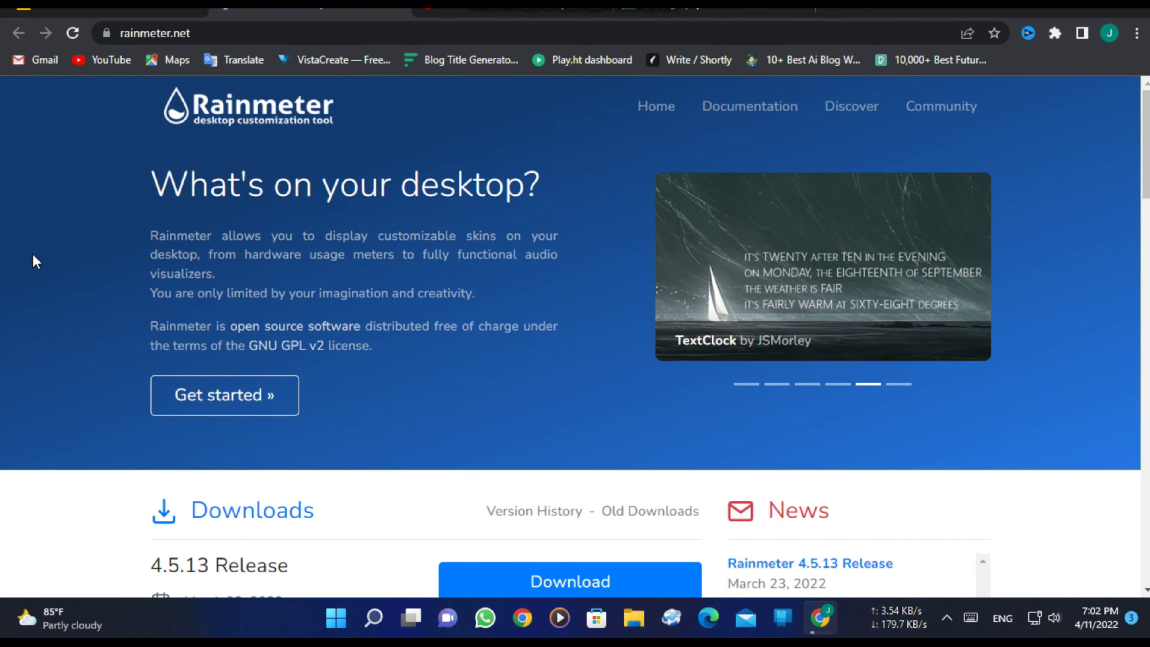
Step: Look through the Rainmeter home page, including its features and the Community Showcase desktops
scroll(36, 262, down, 8)
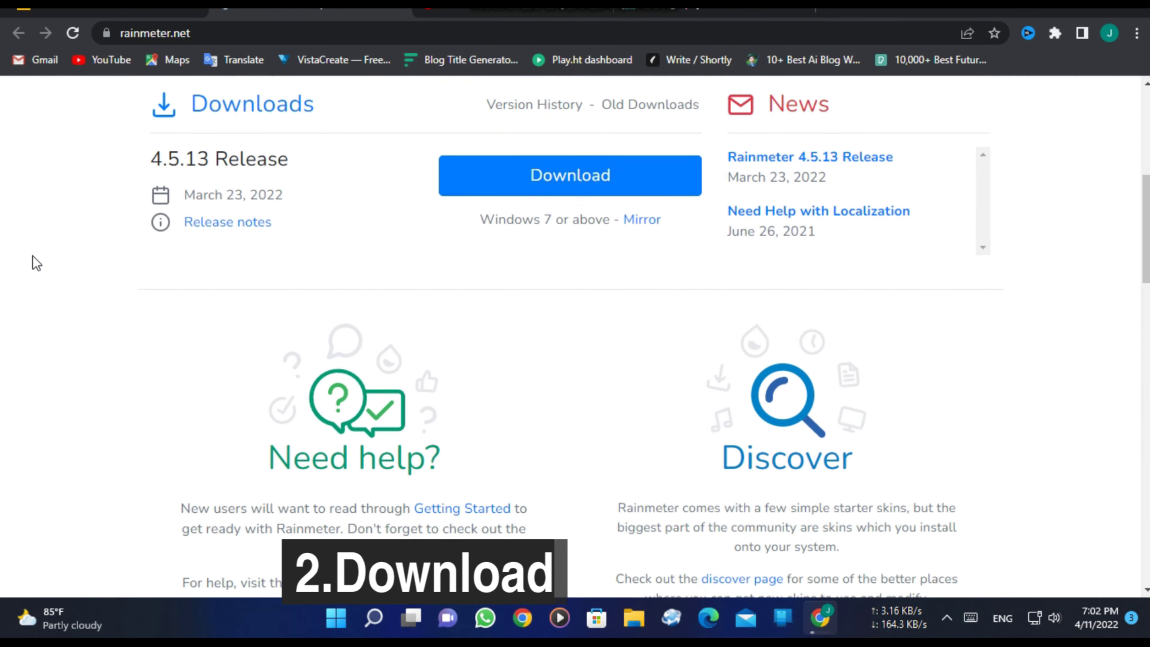
scroll(32, 256, down, 10)
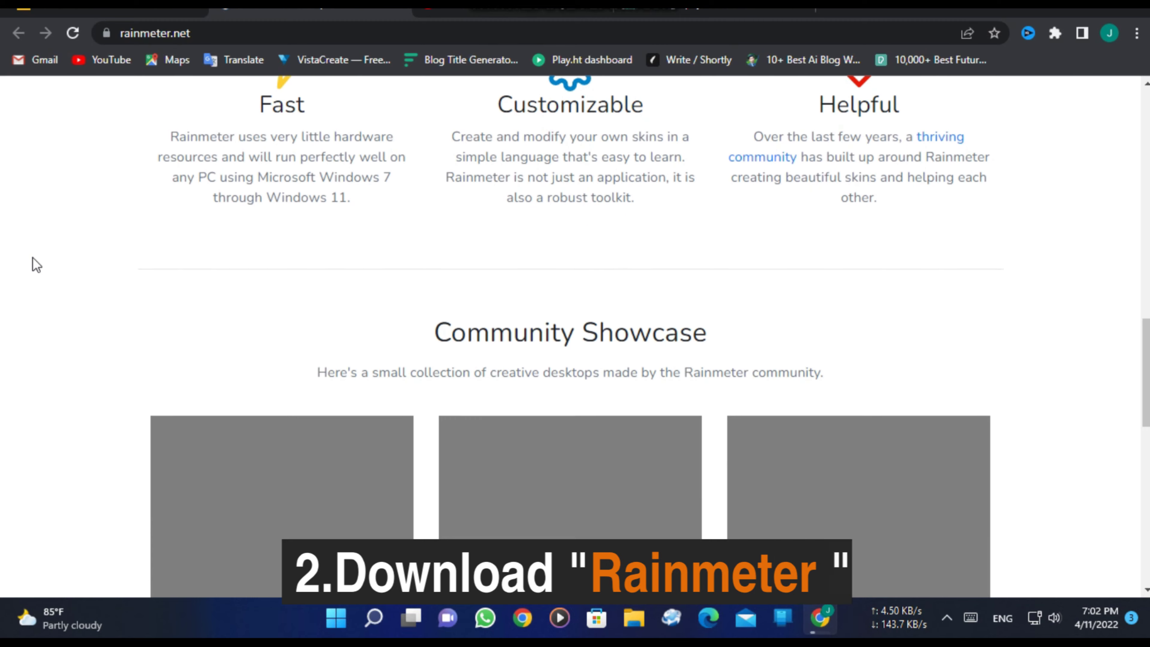
scroll(32, 258, down, 2)
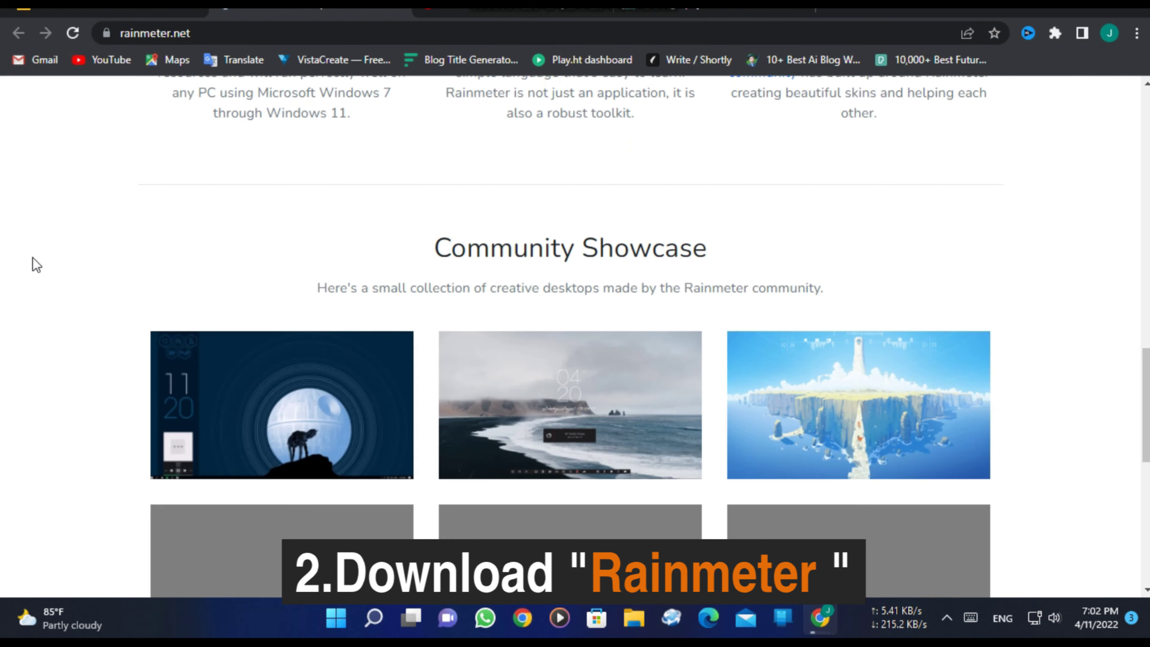
scroll(32, 258, down, 6)
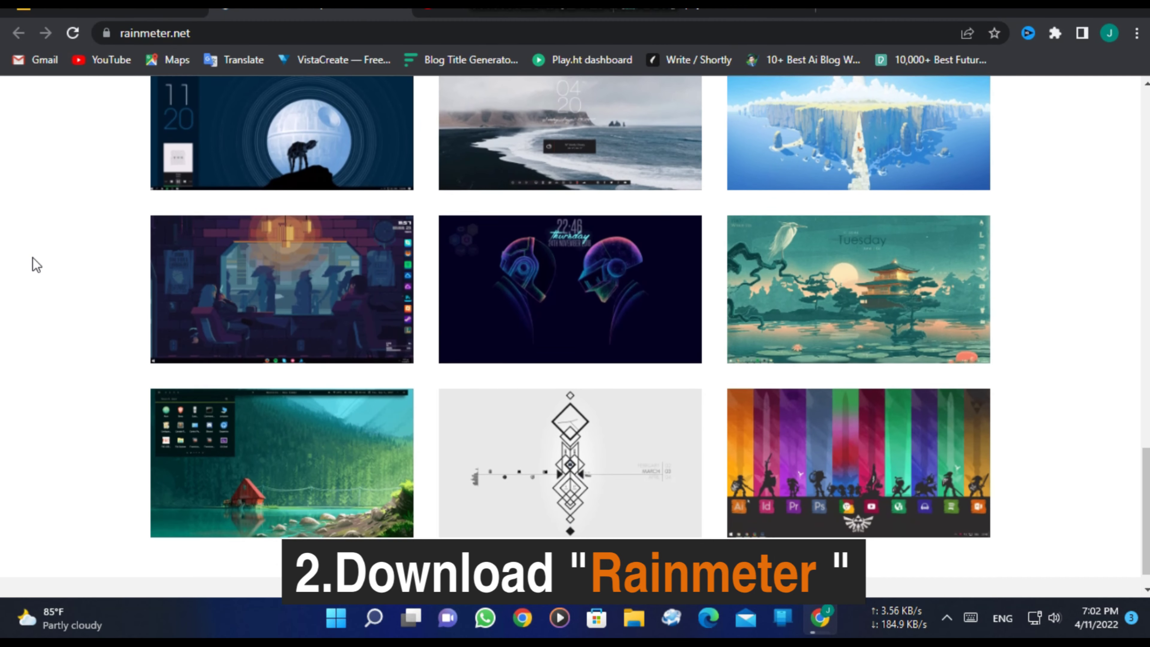
scroll(32, 257, down, 1)
scroll(32, 257, up, 13)
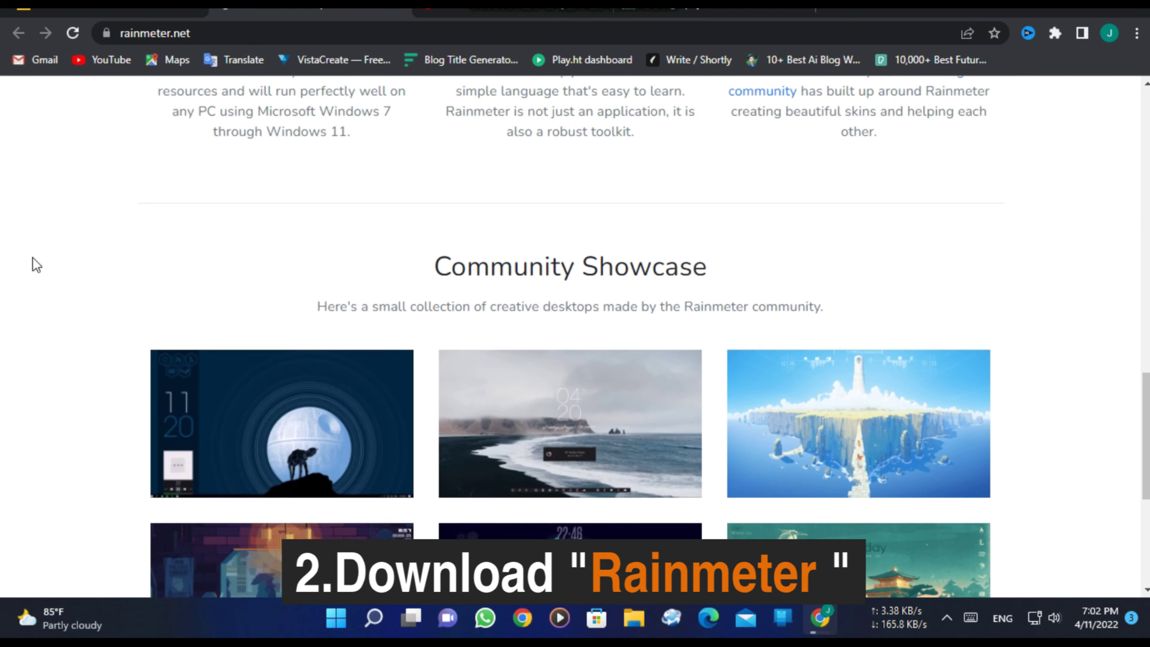
scroll(32, 257, up, 15)
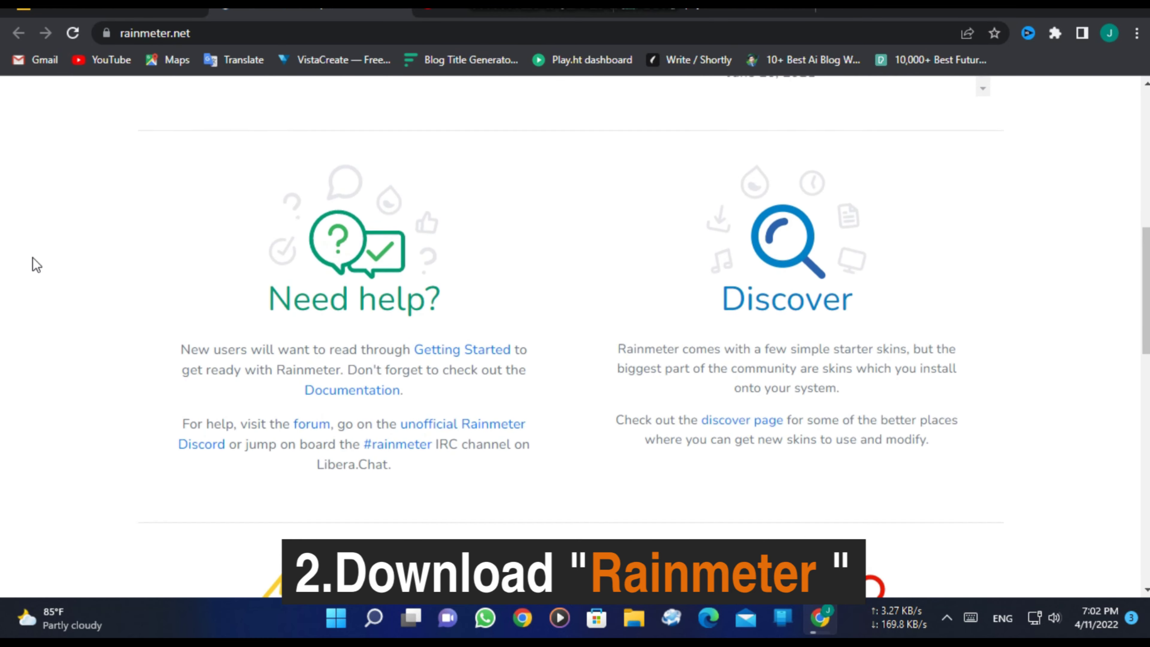
scroll(33, 258, up, 3)
Step: Download the Rainmeter 4.5.13 release and save Rainmeter-4.5.13.exe in the Windows 11 Customization folder
scroll(33, 258, down, 2)
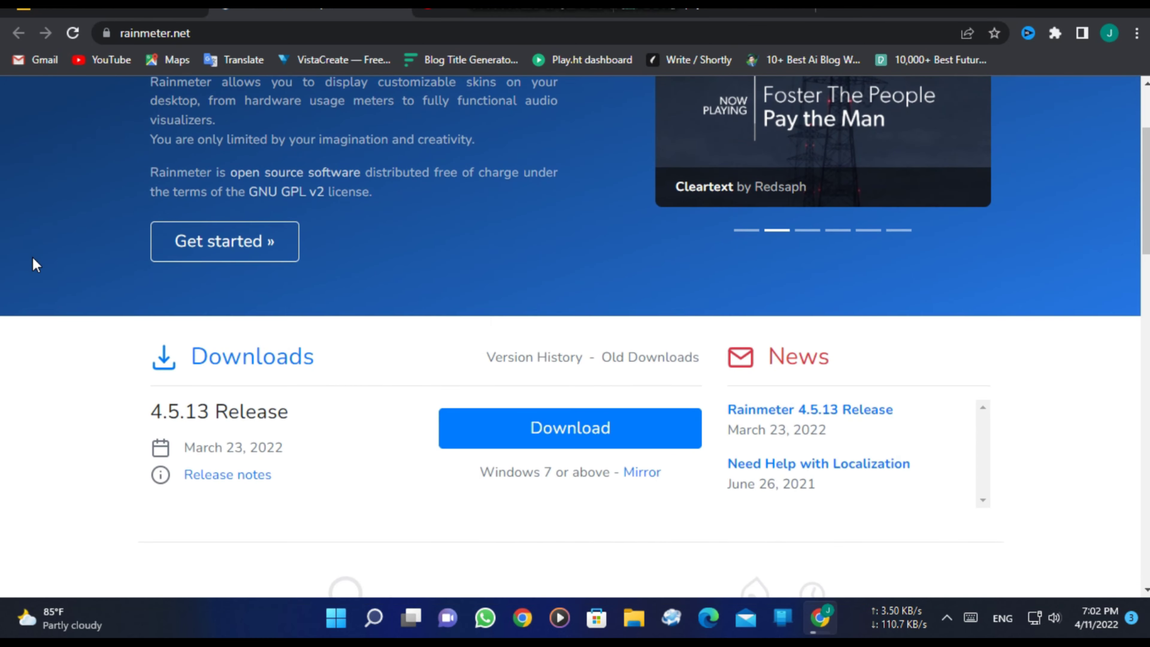
scroll(33, 258, up, 4)
scroll(32, 257, down, 4)
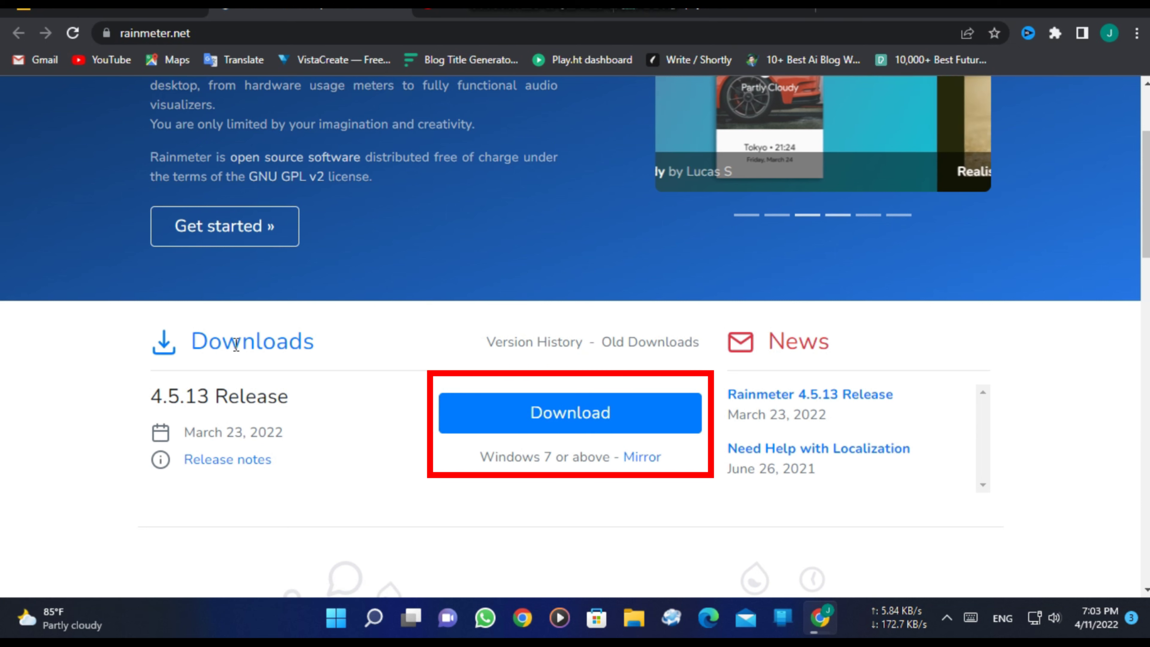
click(525, 419)
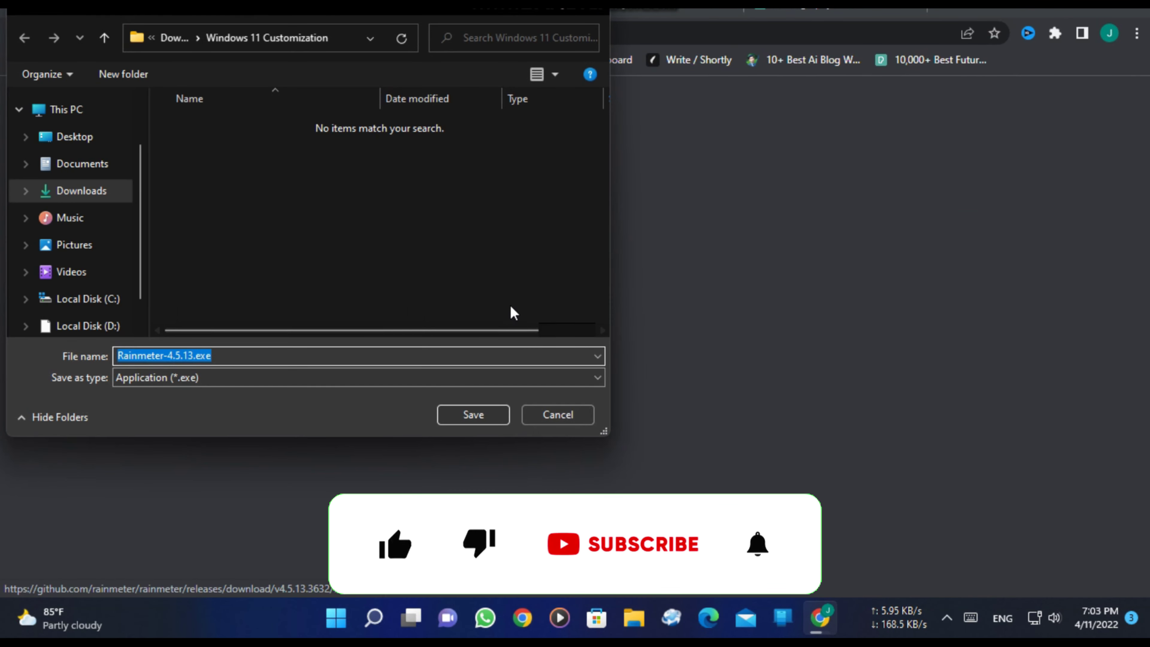
click(464, 420)
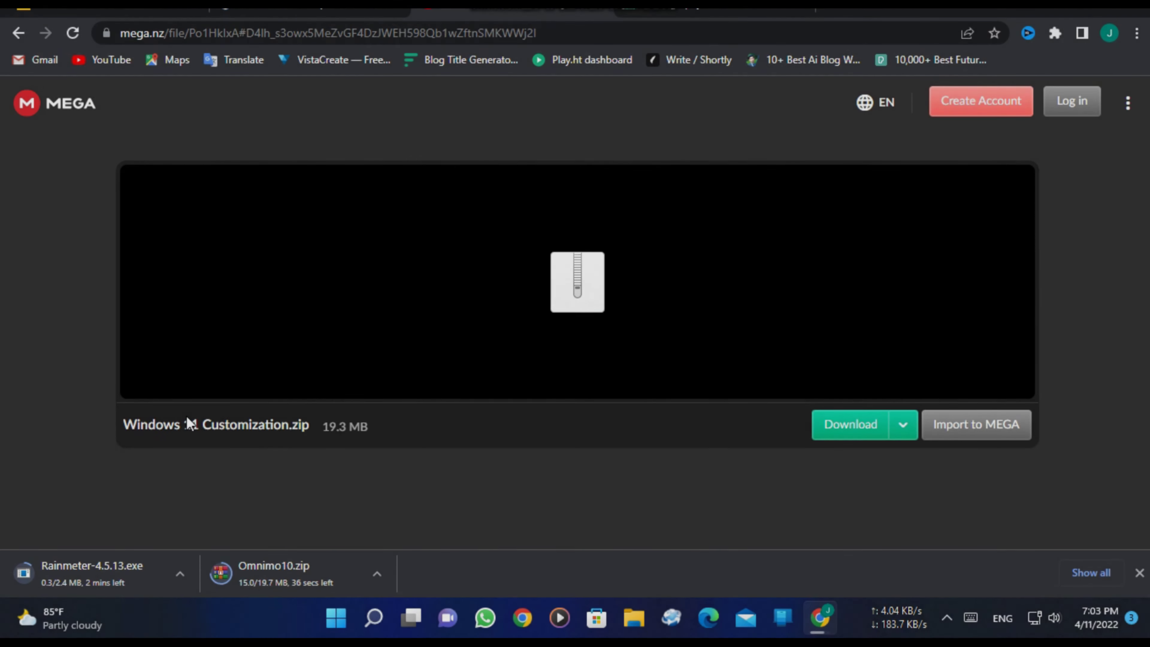
Step: Download Windows 11 Customization.zip from MEGA through the browser and save it in the Windows 11 Customization folder
drag(126, 421, 317, 427)
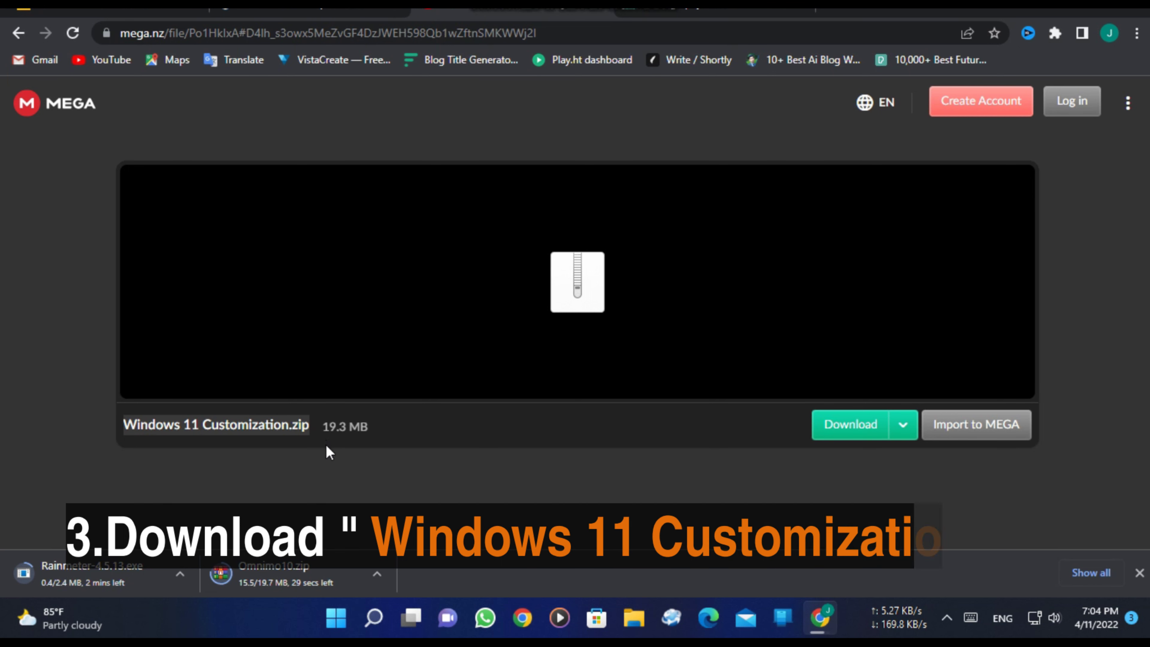
click(373, 453)
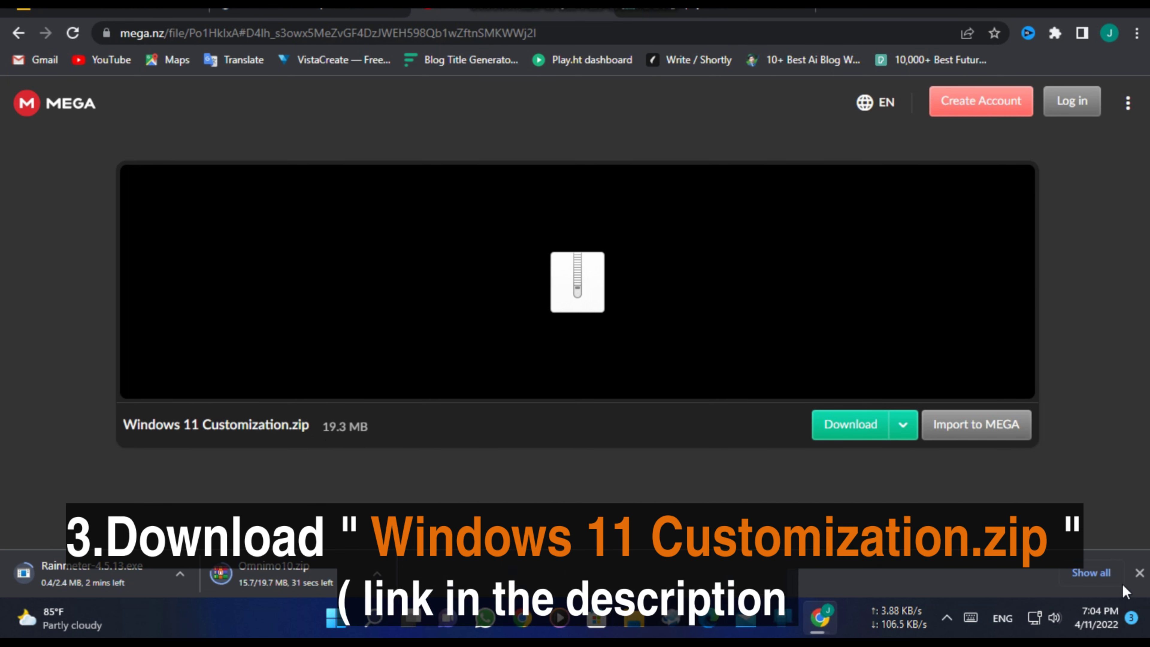
click(1138, 572)
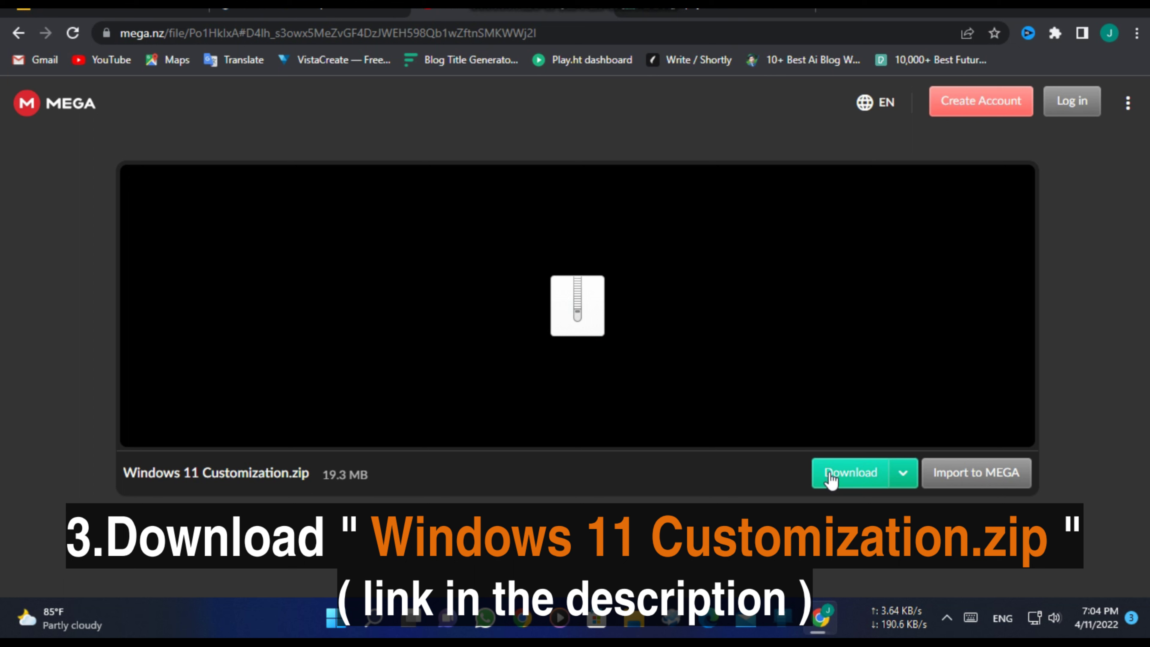
click(902, 482)
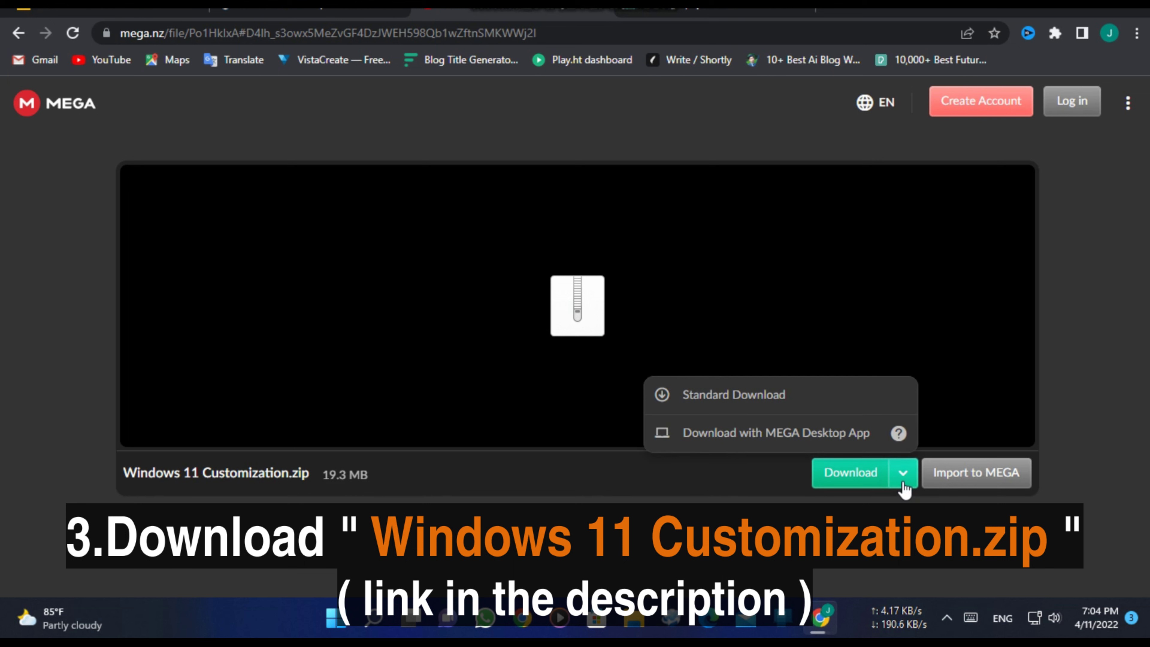
click(843, 476)
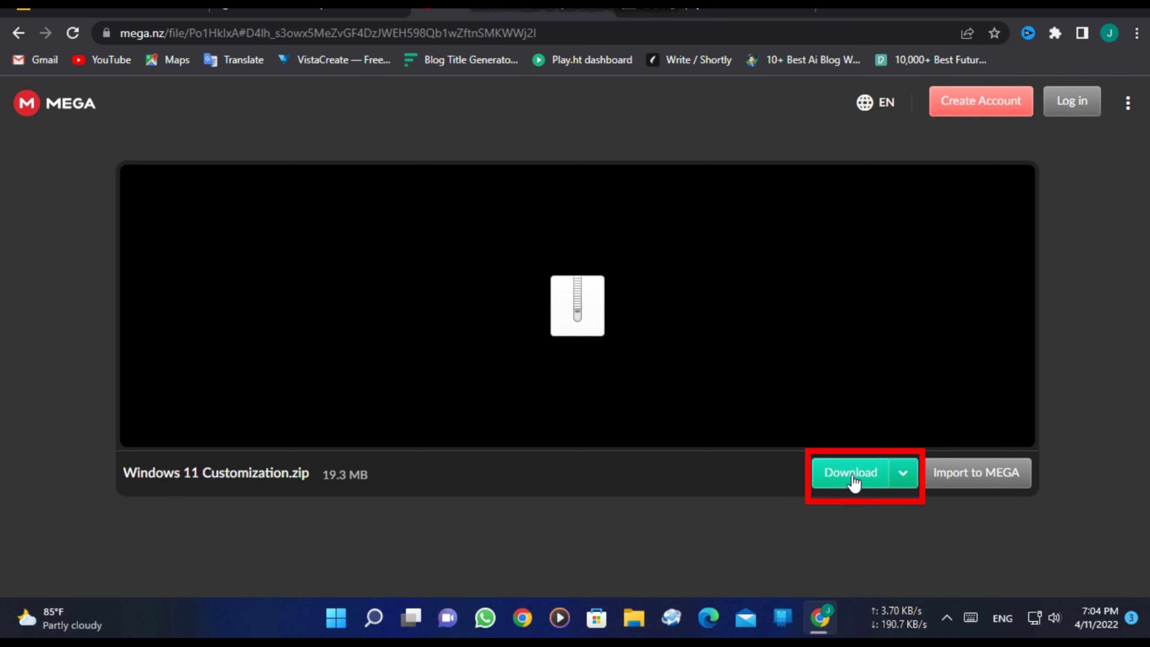
click(853, 477)
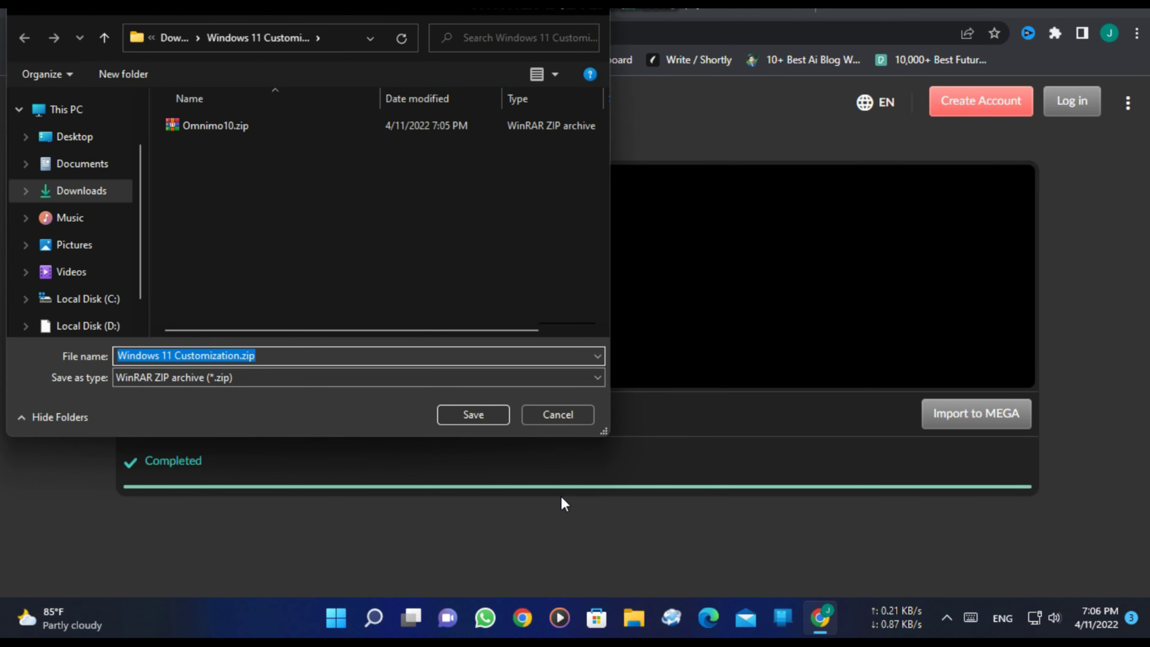
click(471, 415)
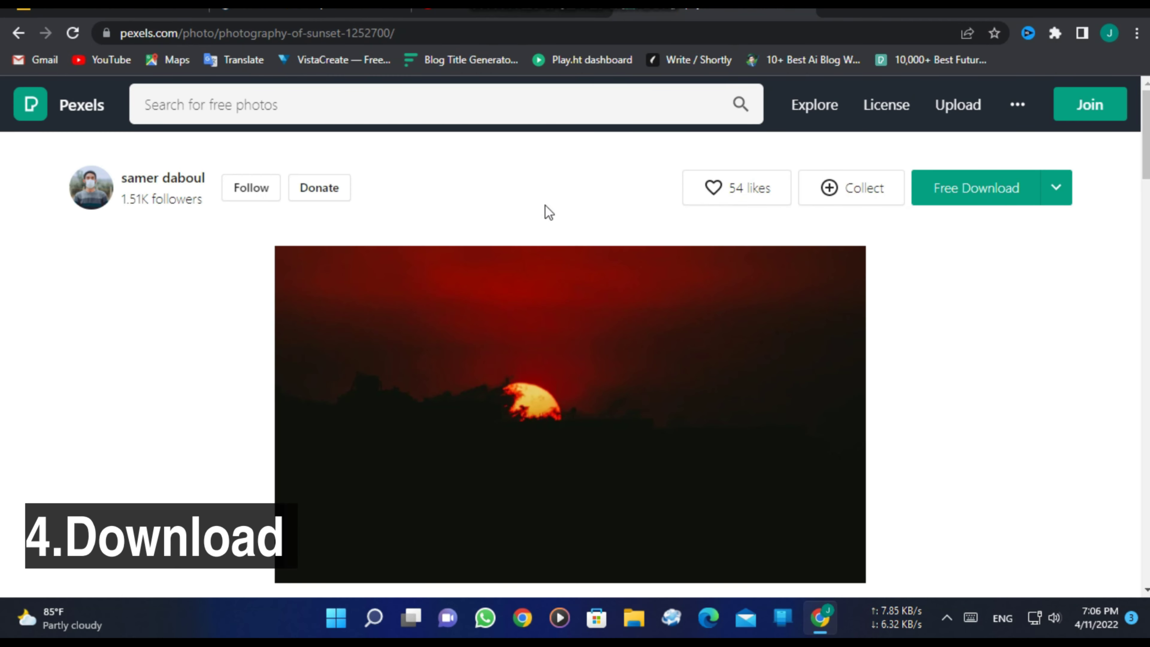
Step: Download the red sunset photo from Pexels in Original size (4701 x 2680) and save it as a JPG in the Windows 11 Customization folder
scroll(340, 240, down, 2)
scroll(238, 308, down, 10)
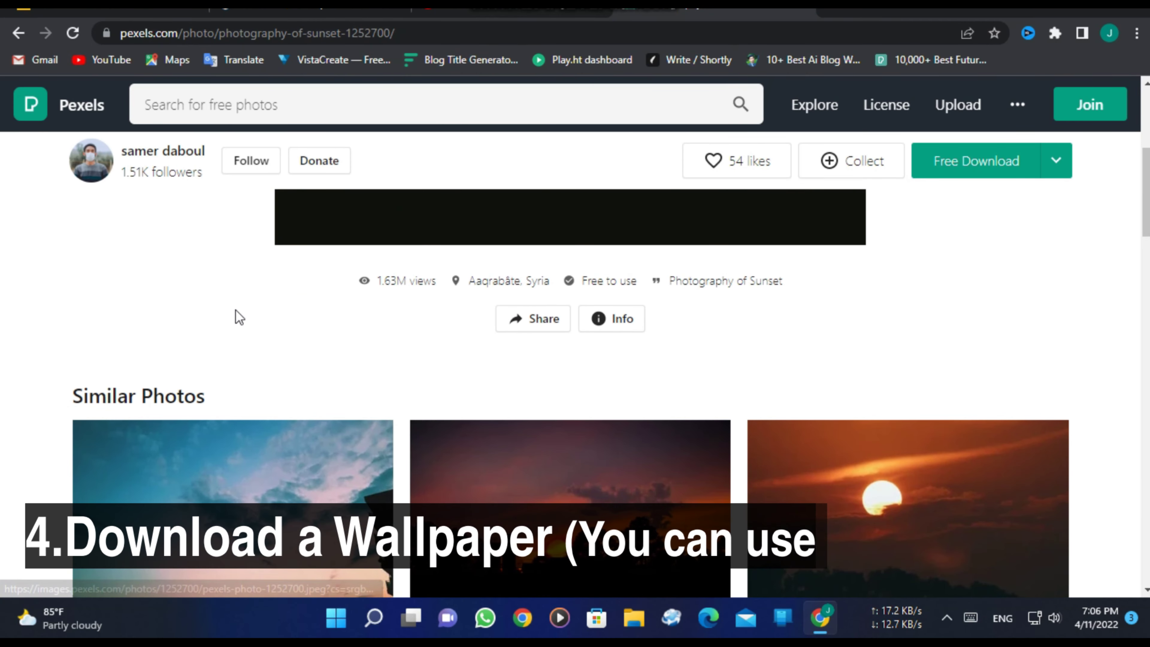
scroll(238, 318, up, 10)
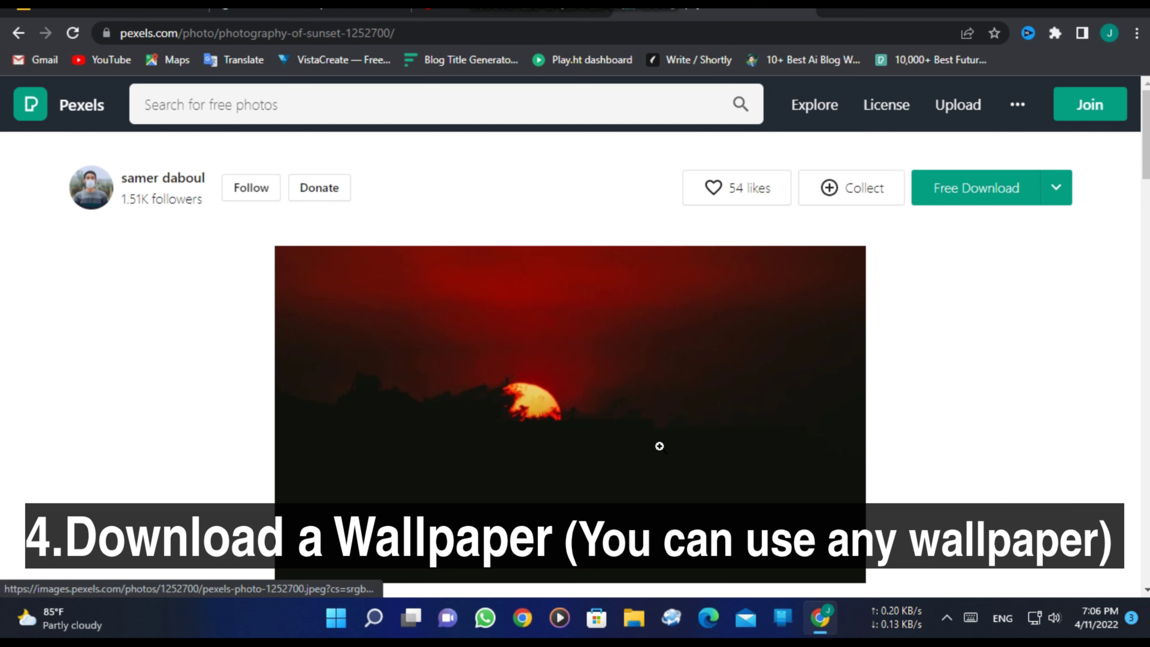
click(1059, 194)
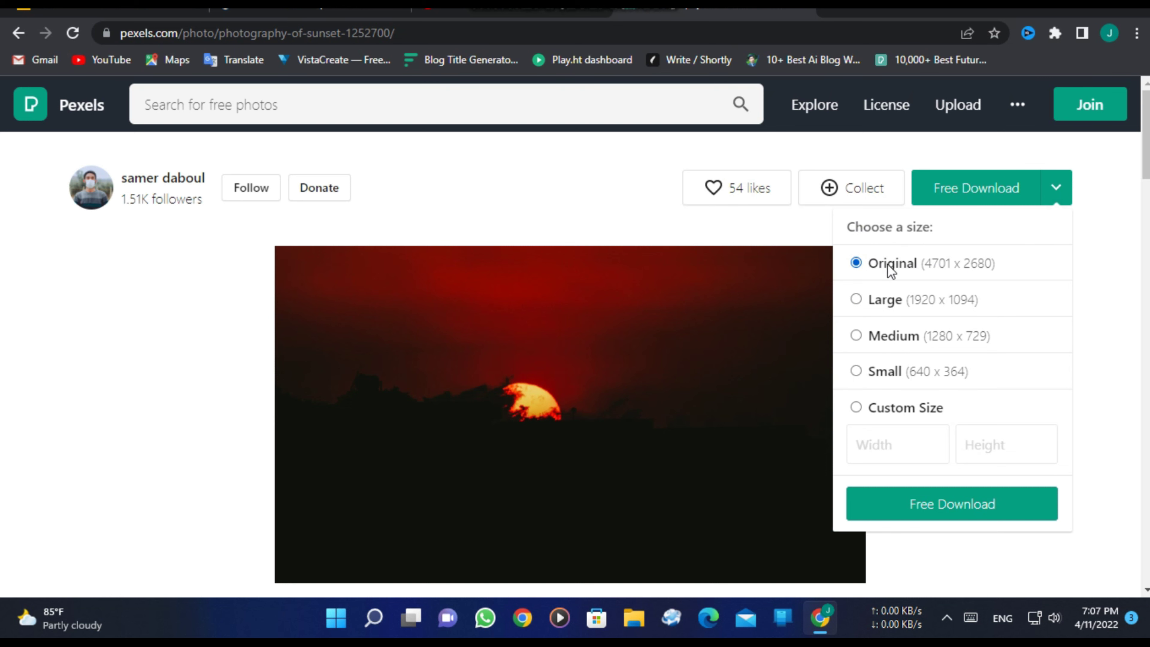
click(936, 506)
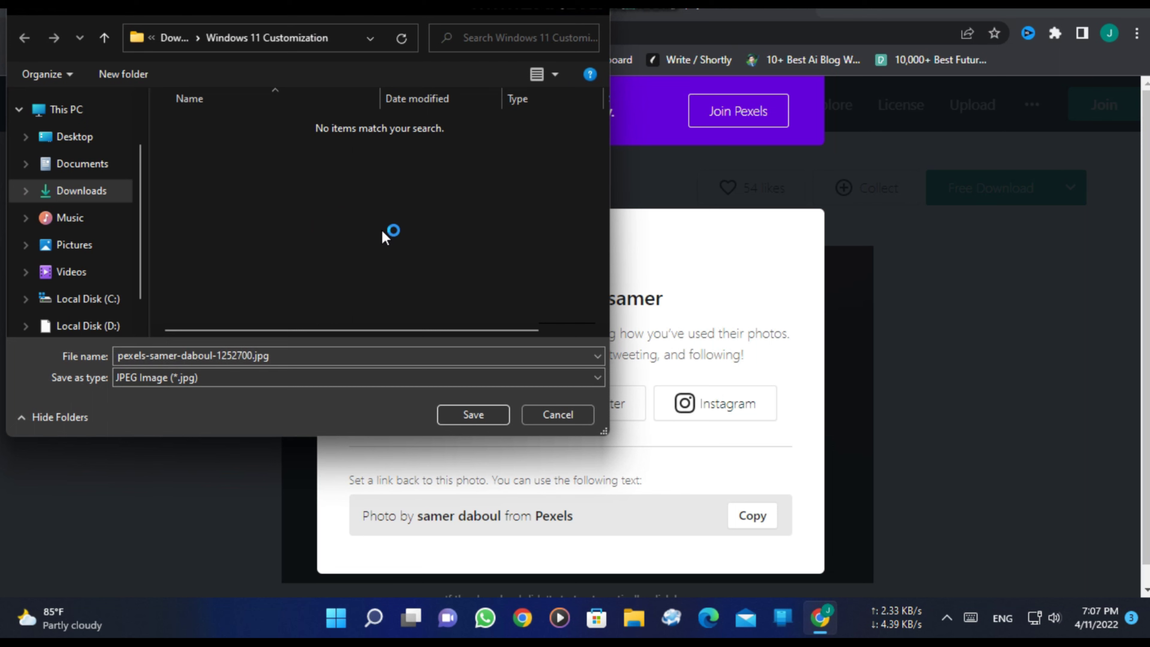
click(469, 414)
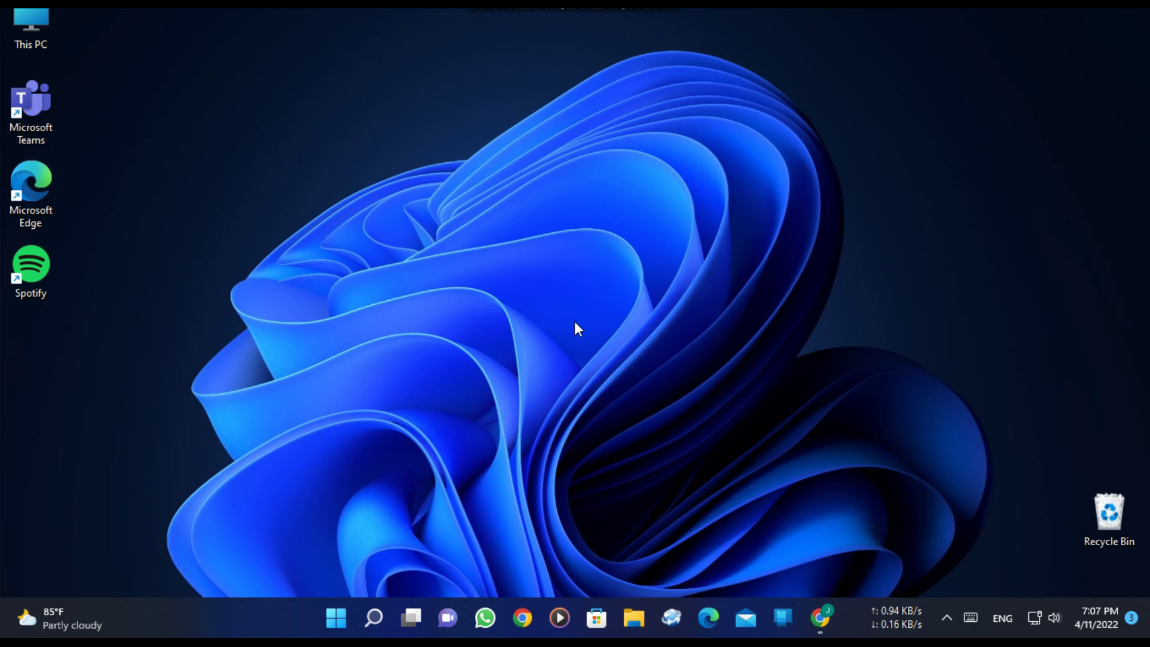
Step: Open the Windows 11 Customization folder inside Downloads in File Explorer and display its files as large thumbnails
click(30, 46)
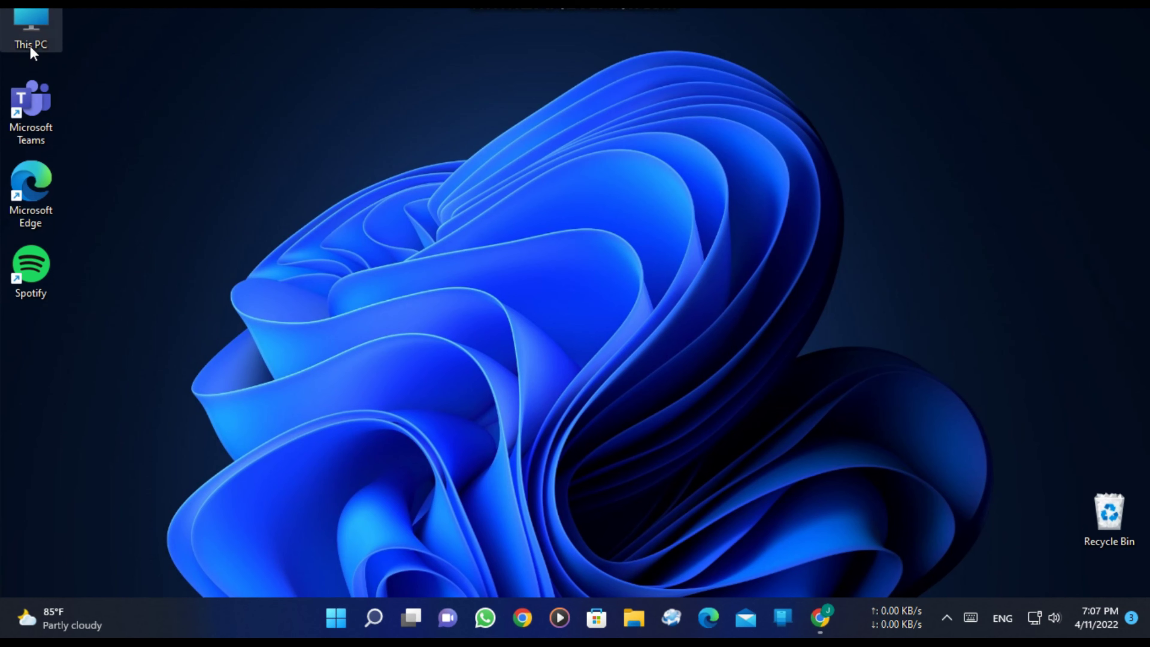
double_click(30, 47)
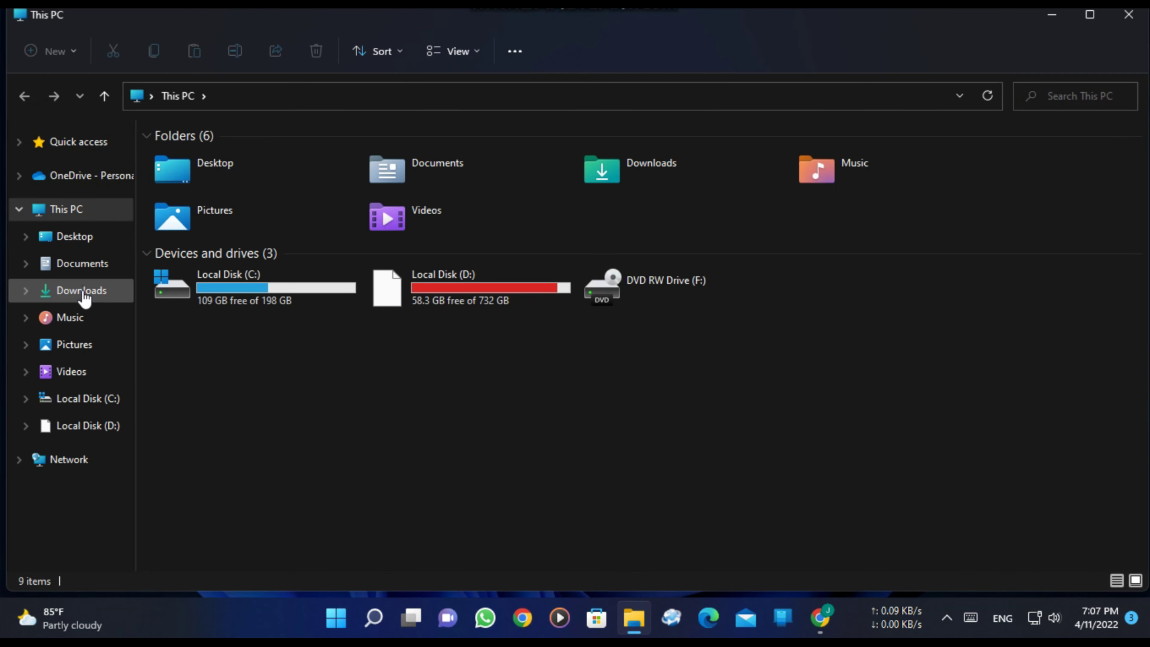
click(82, 292)
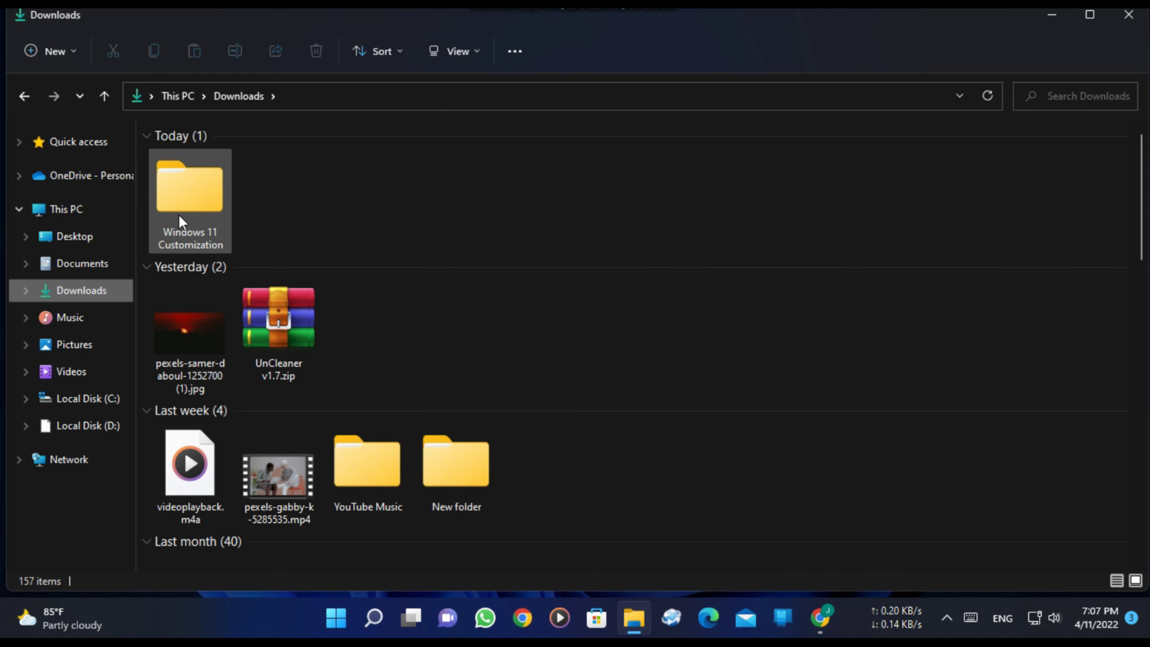
double_click(179, 215)
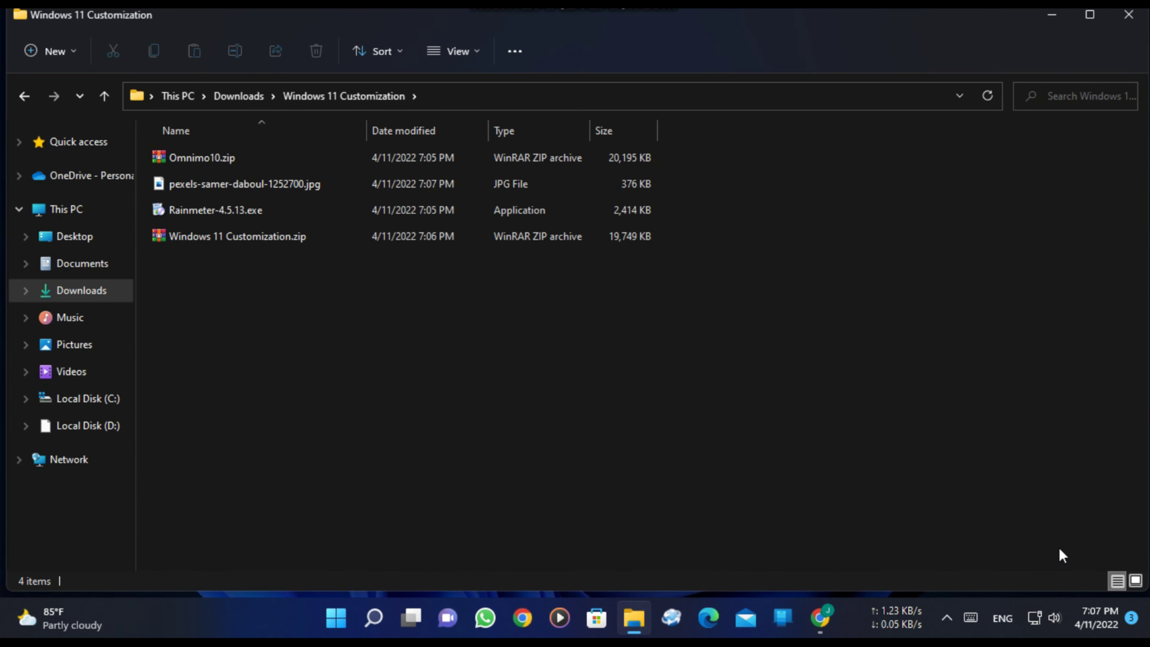
click(1136, 581)
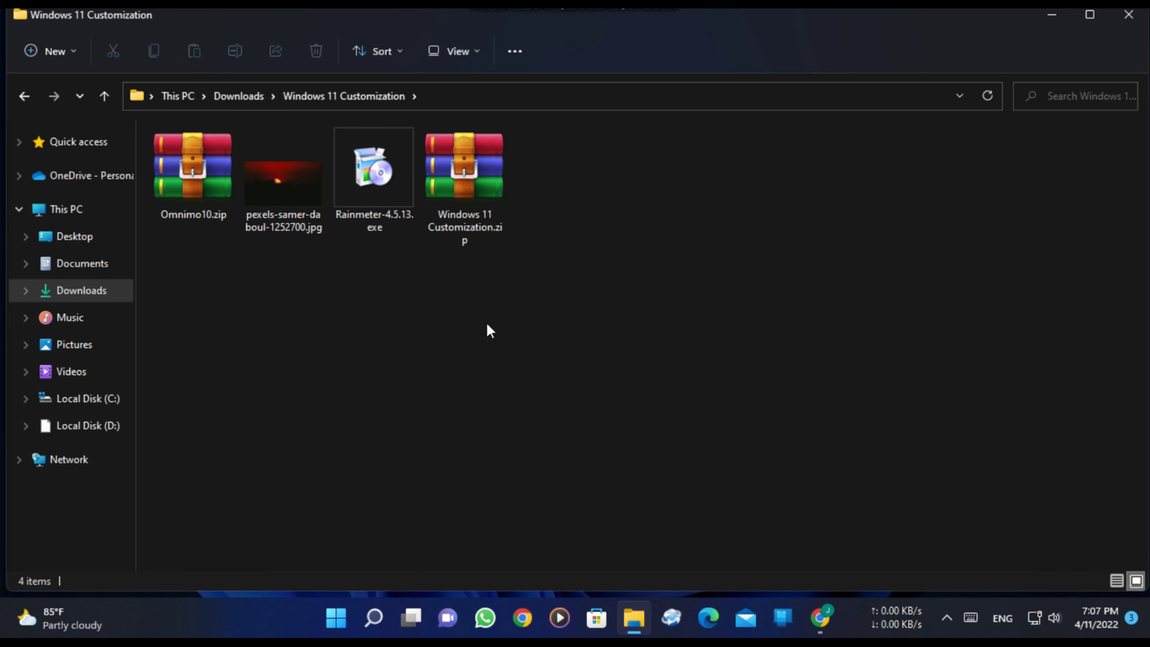
Step: Open the downloaded sunset photo in the photo viewer, set it as the desktop background, and close the viewer
click(267, 209)
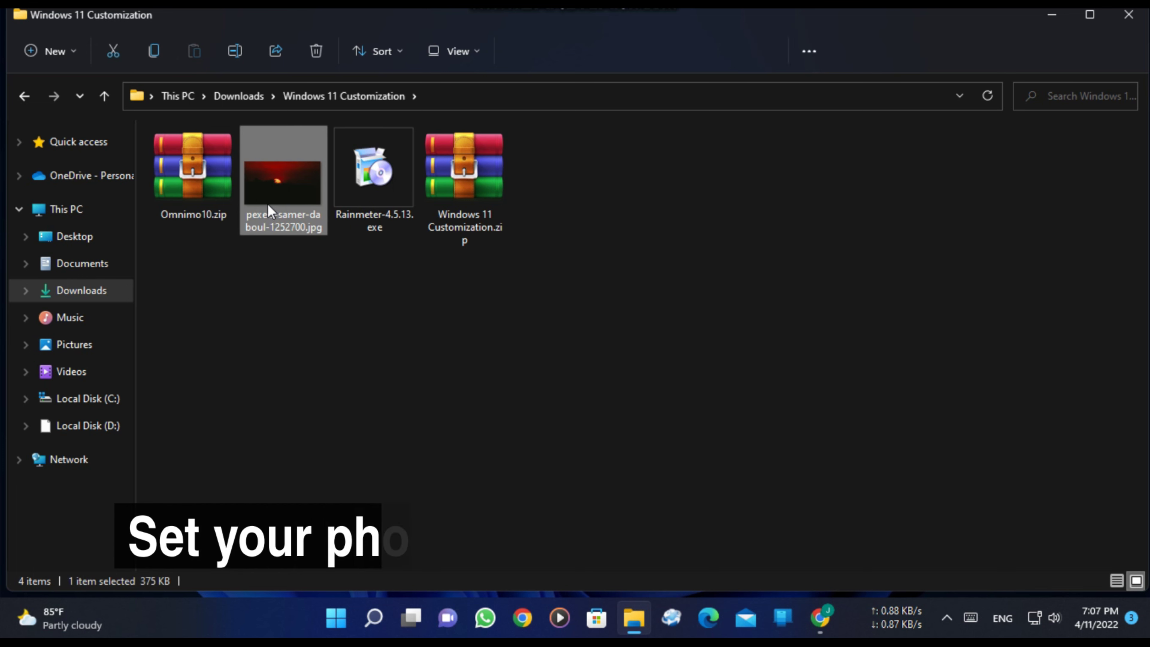
right_click(268, 204)
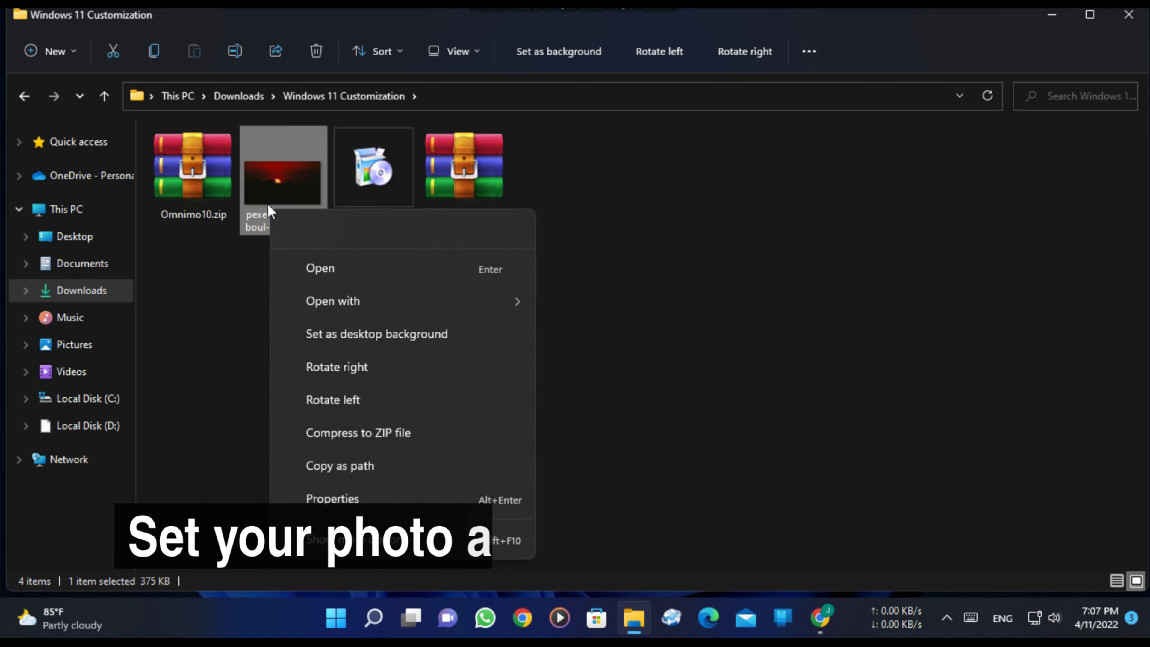
click(311, 268)
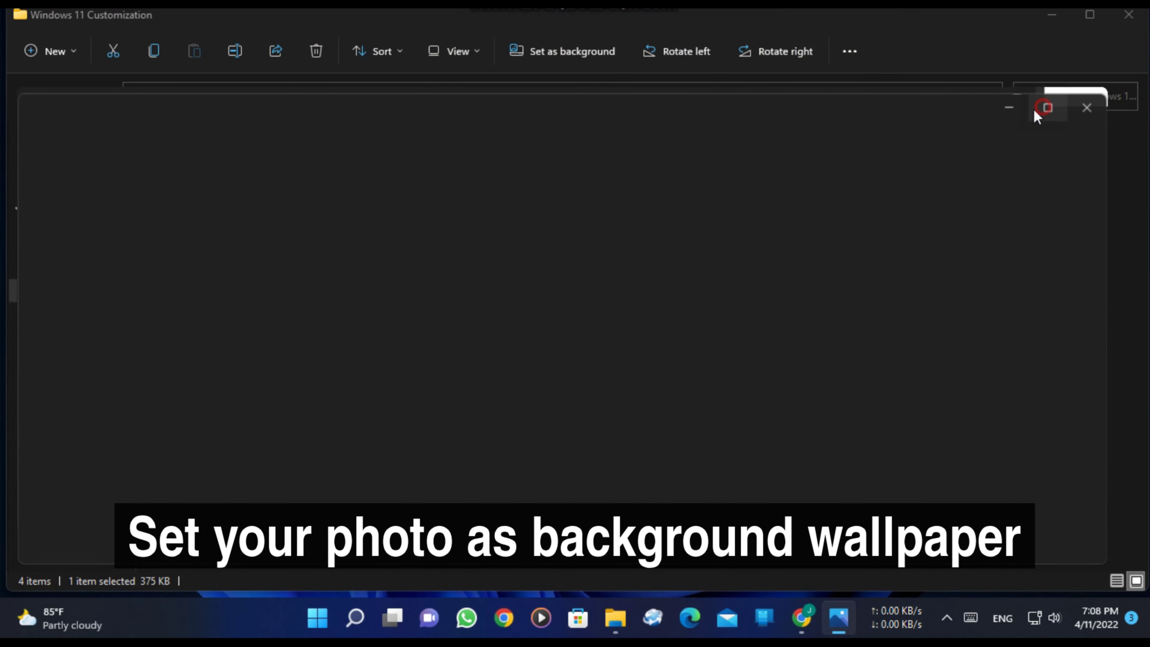
click(1046, 108)
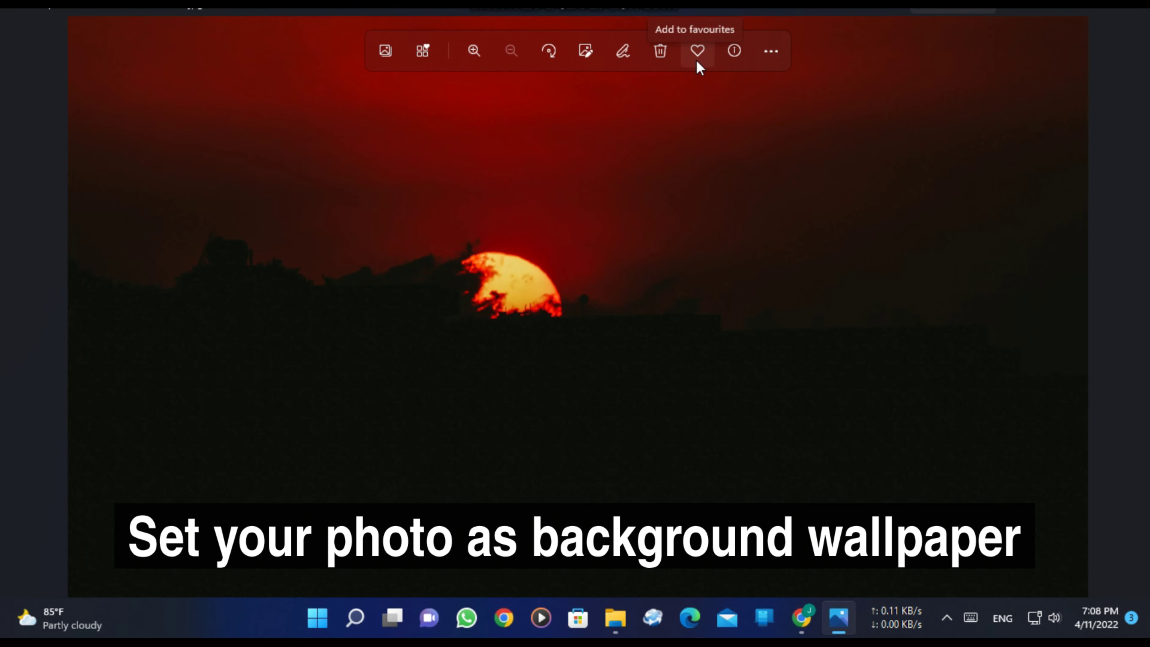
click(771, 53)
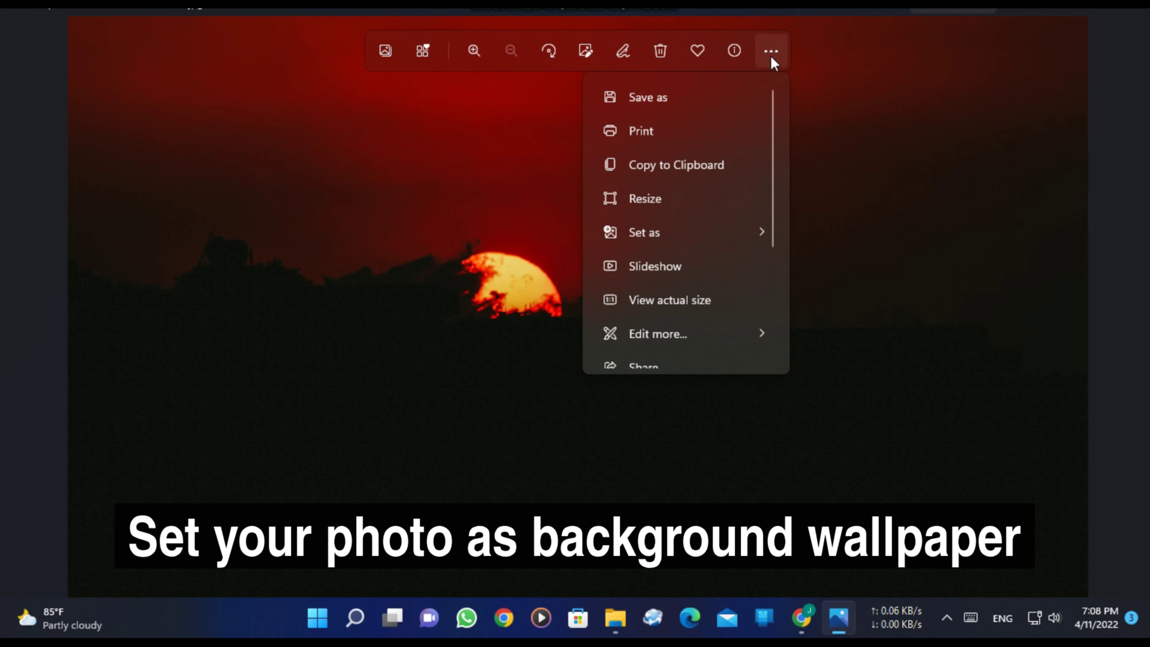
click(712, 234)
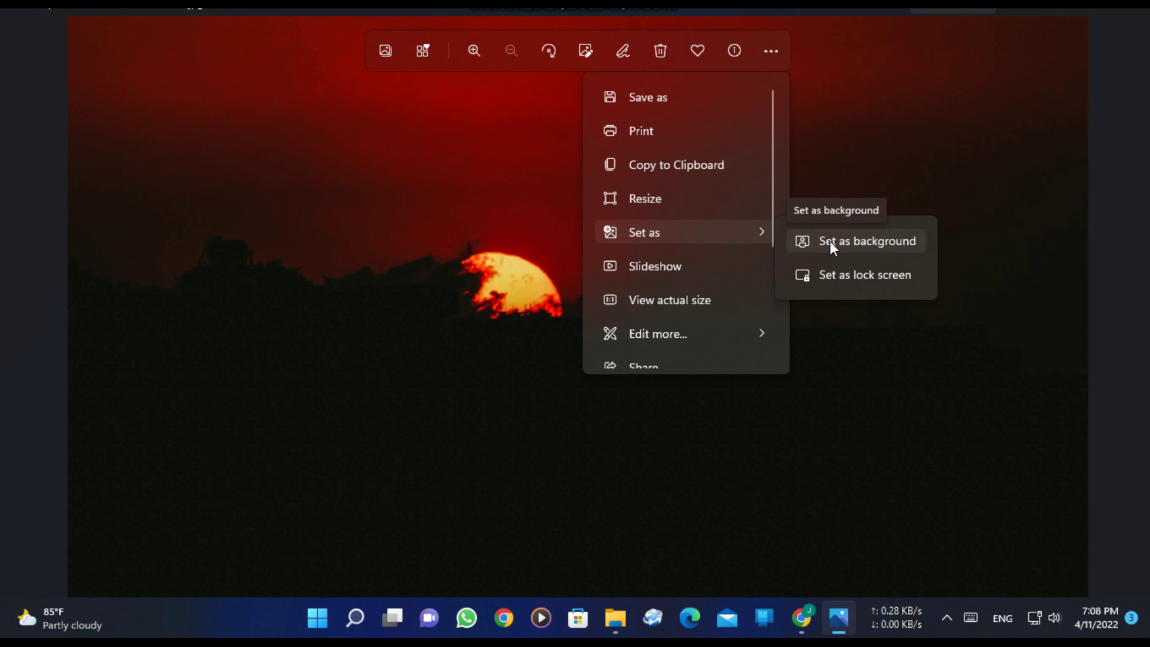
click(858, 243)
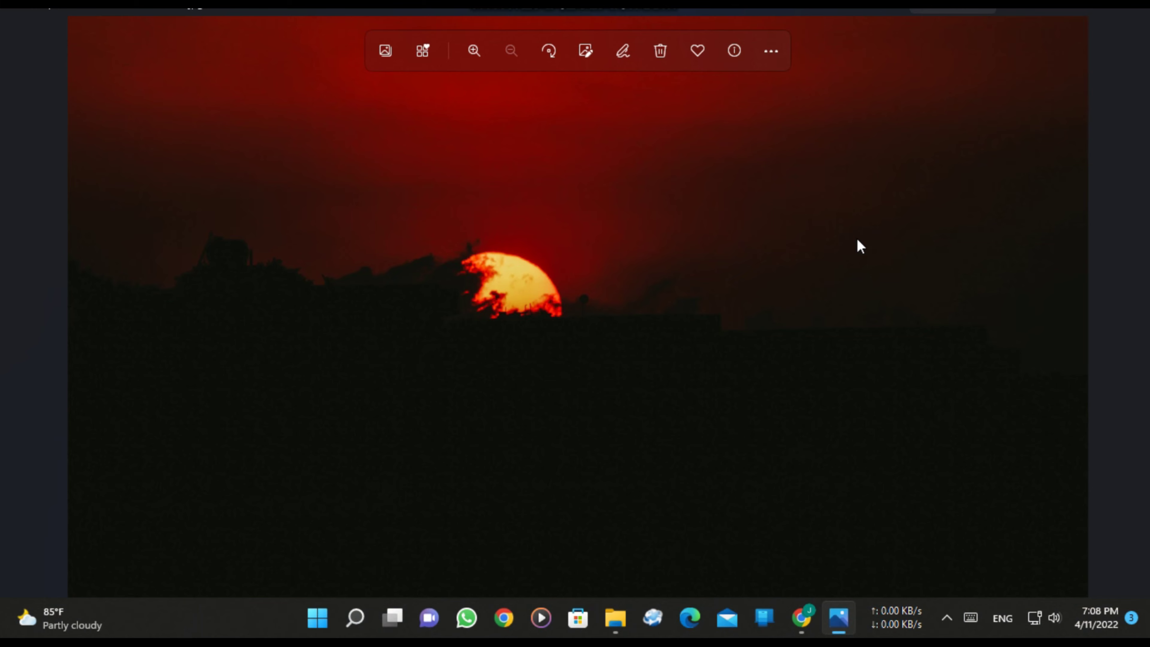
click(1132, 11)
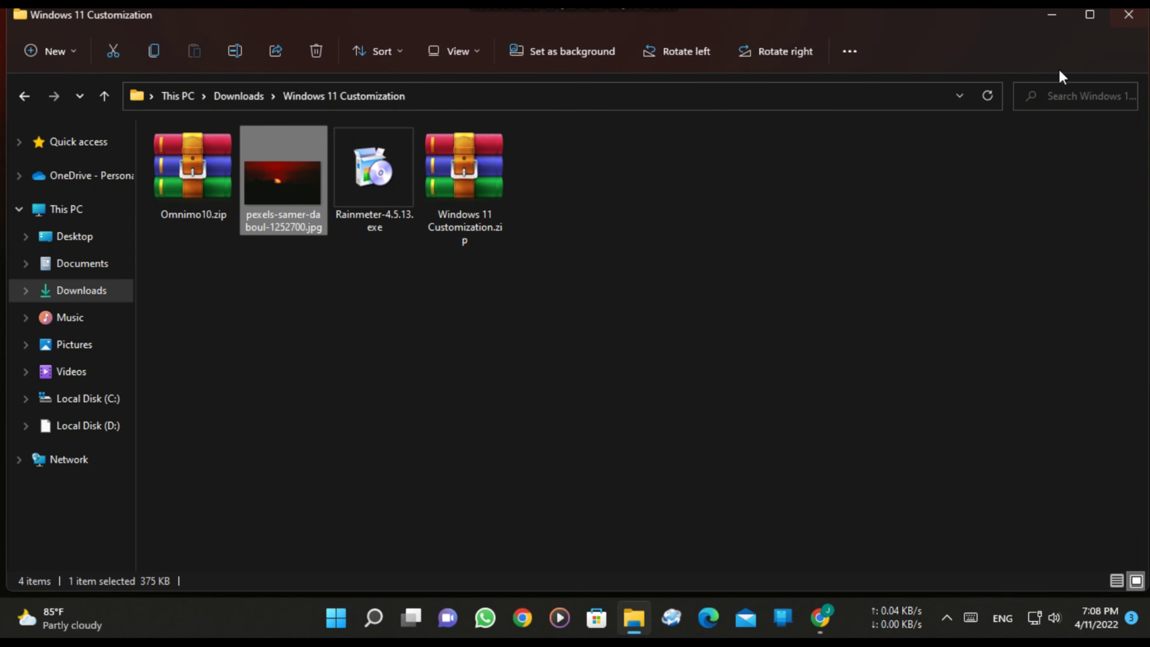
Step: Check the new wallpaper on the desktop, and return to the Windows 11 Customization folder window
click(1053, 15)
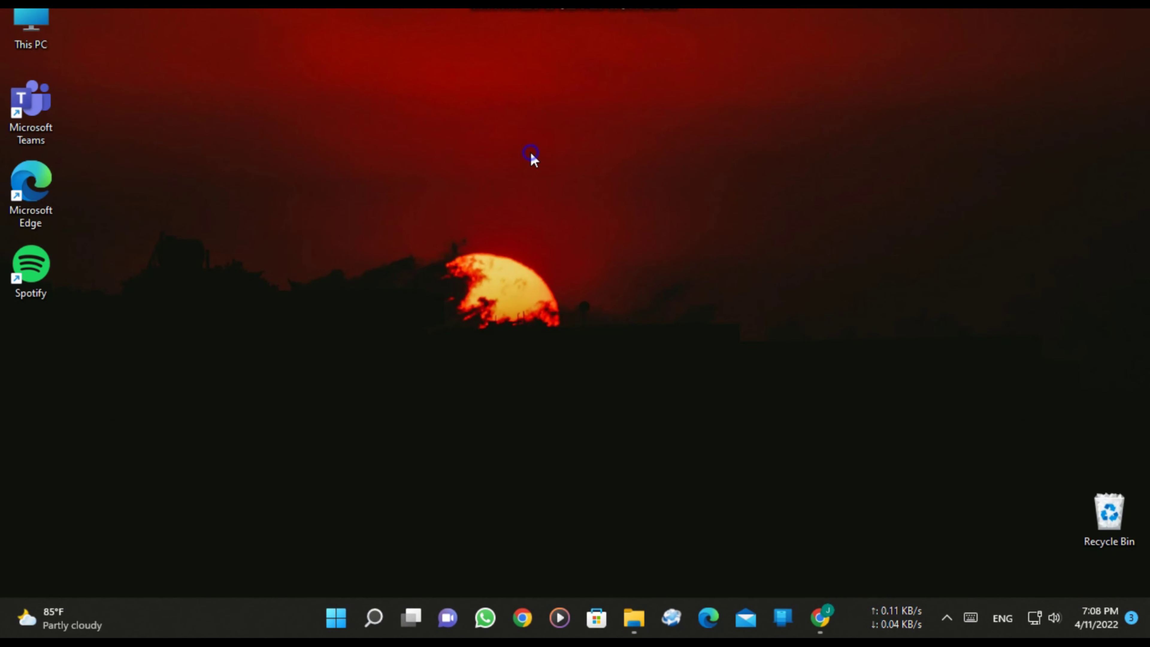
right_click(532, 155)
click(580, 225)
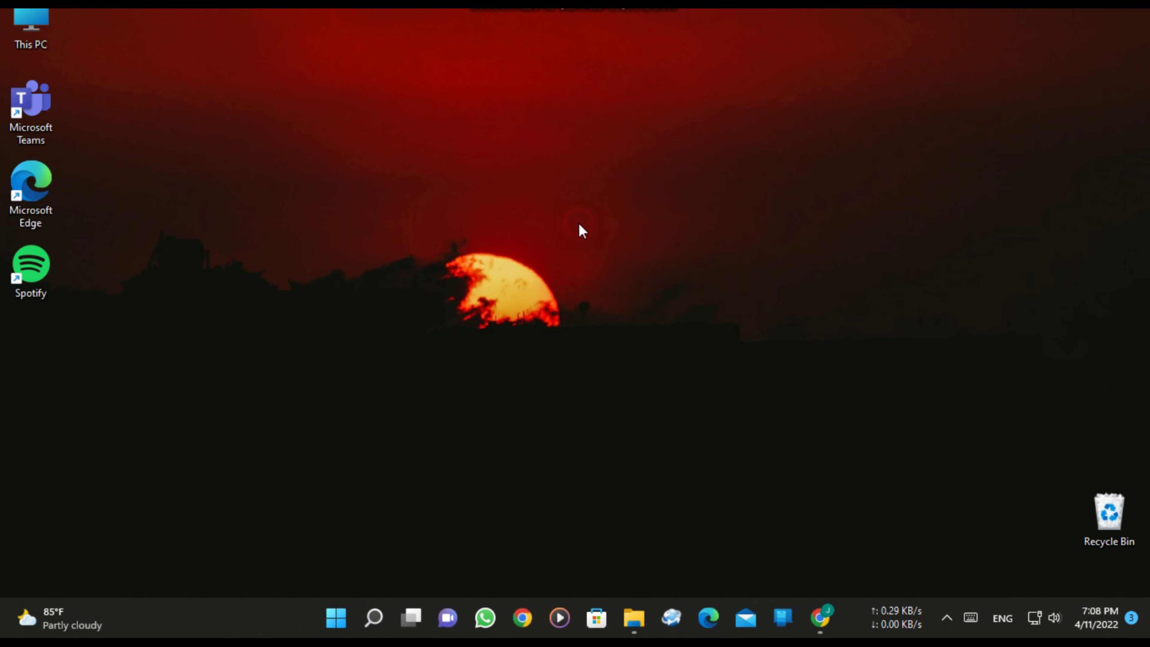
click(633, 619)
click(375, 325)
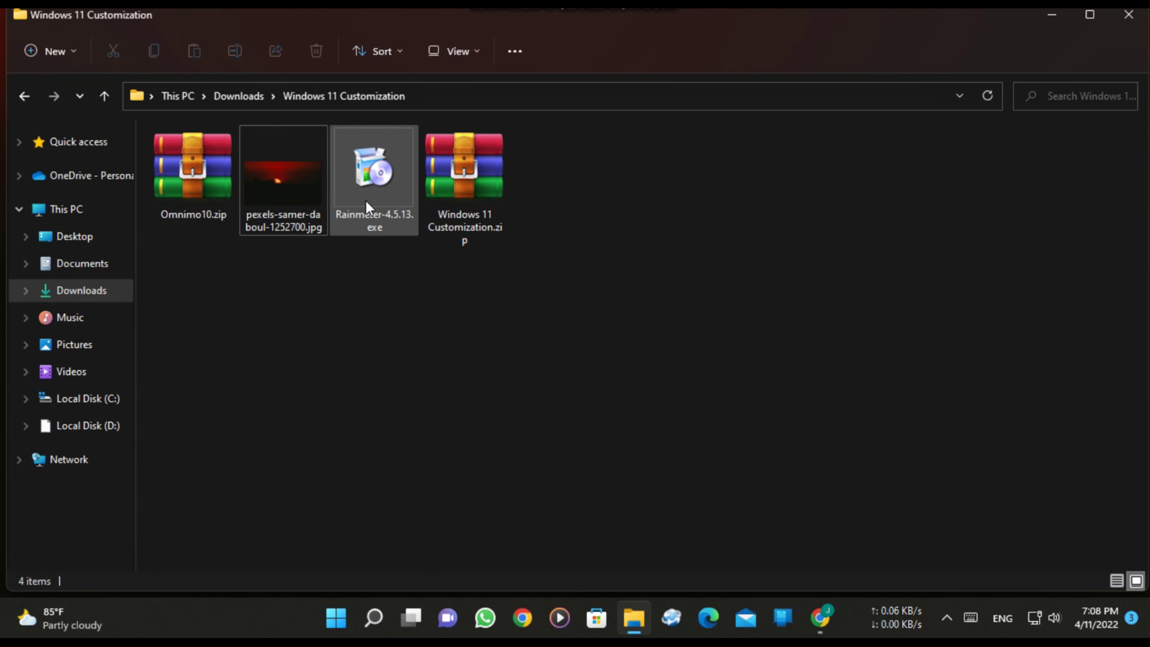
click(385, 324)
right_click(388, 320)
click(299, 371)
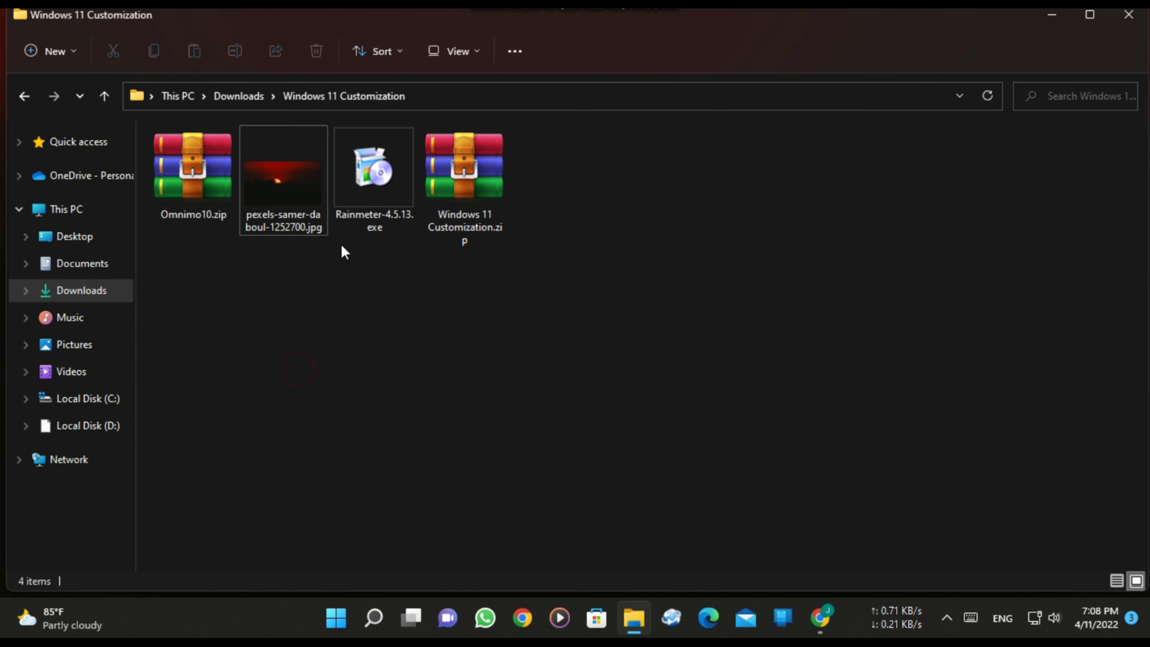
Step: Install Rainmeter 4.5.13 in English as a standard 64-bit installation with launch on startup, and run it when setup finishes
click(373, 220)
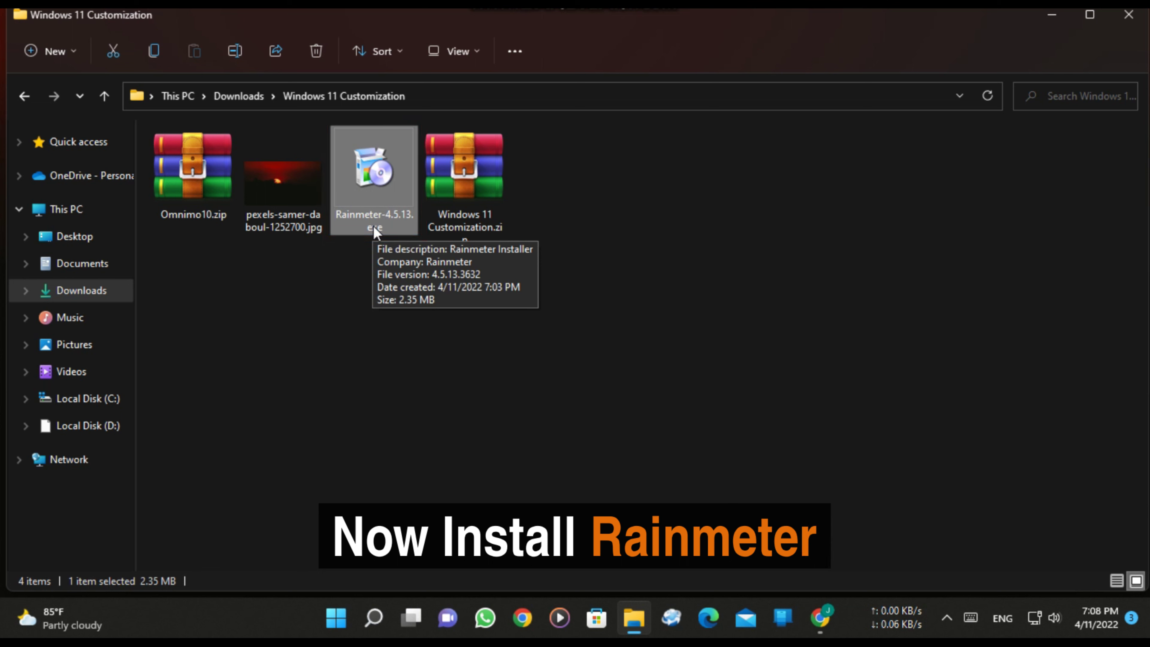
double_click(374, 226)
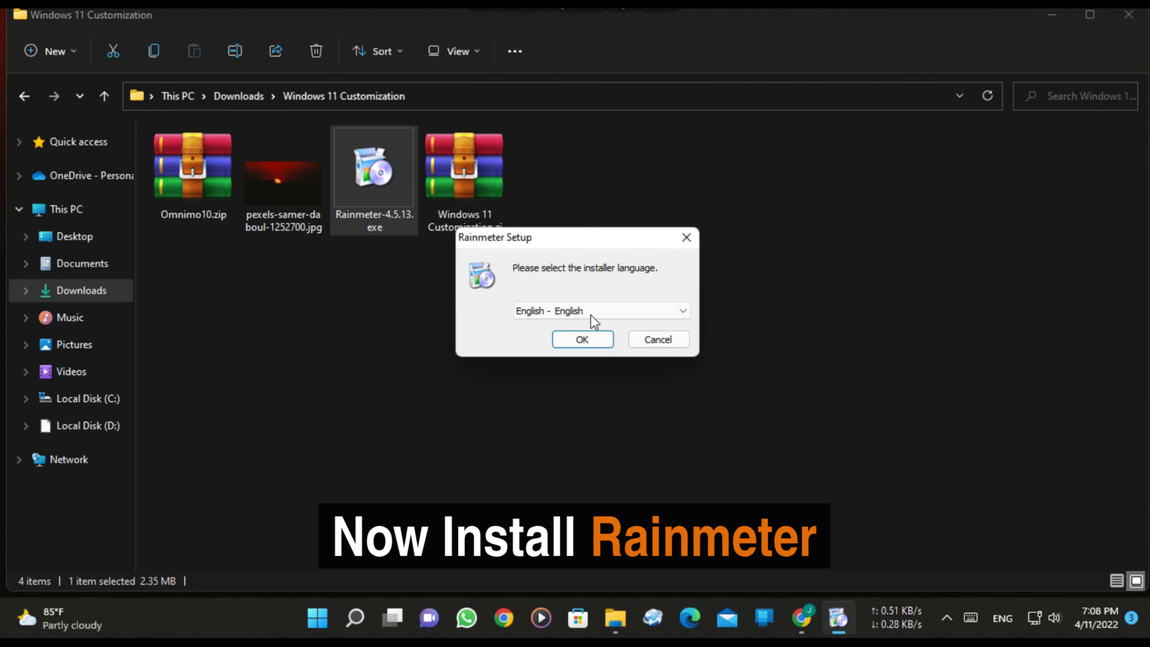
click(583, 340)
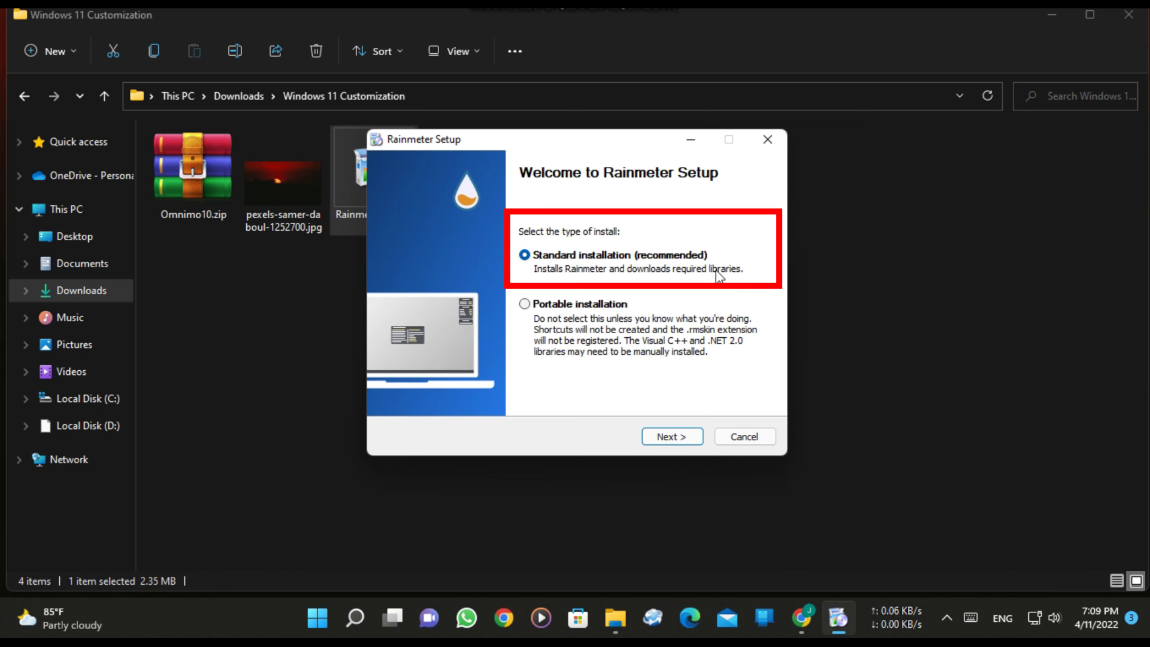
click(672, 436)
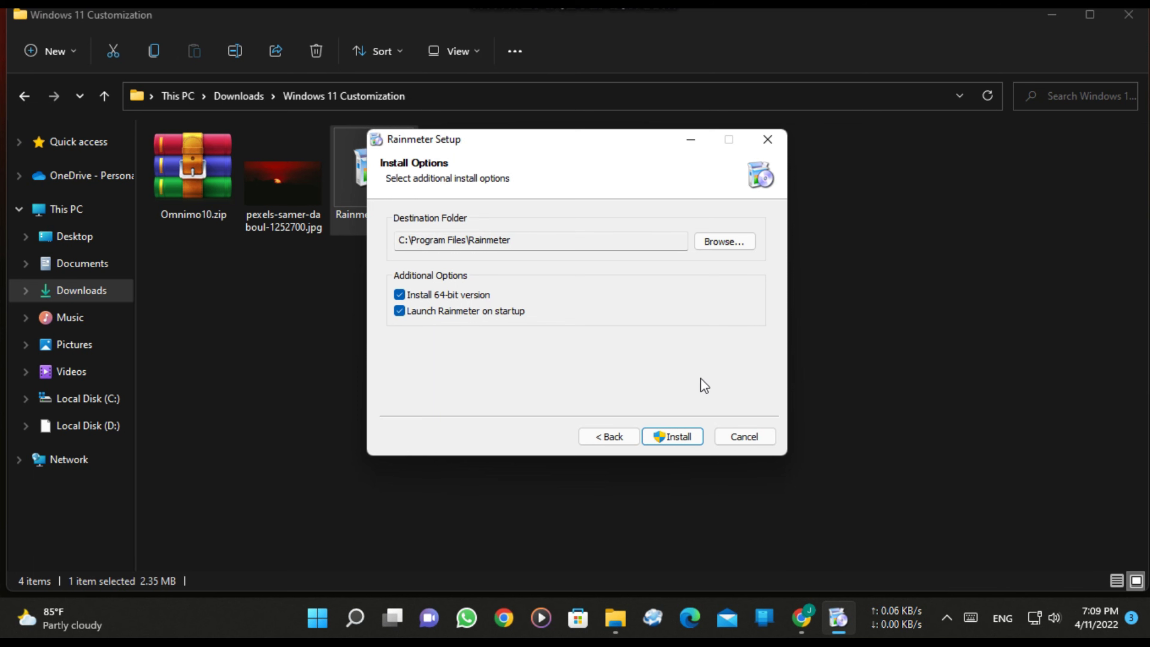
click(685, 437)
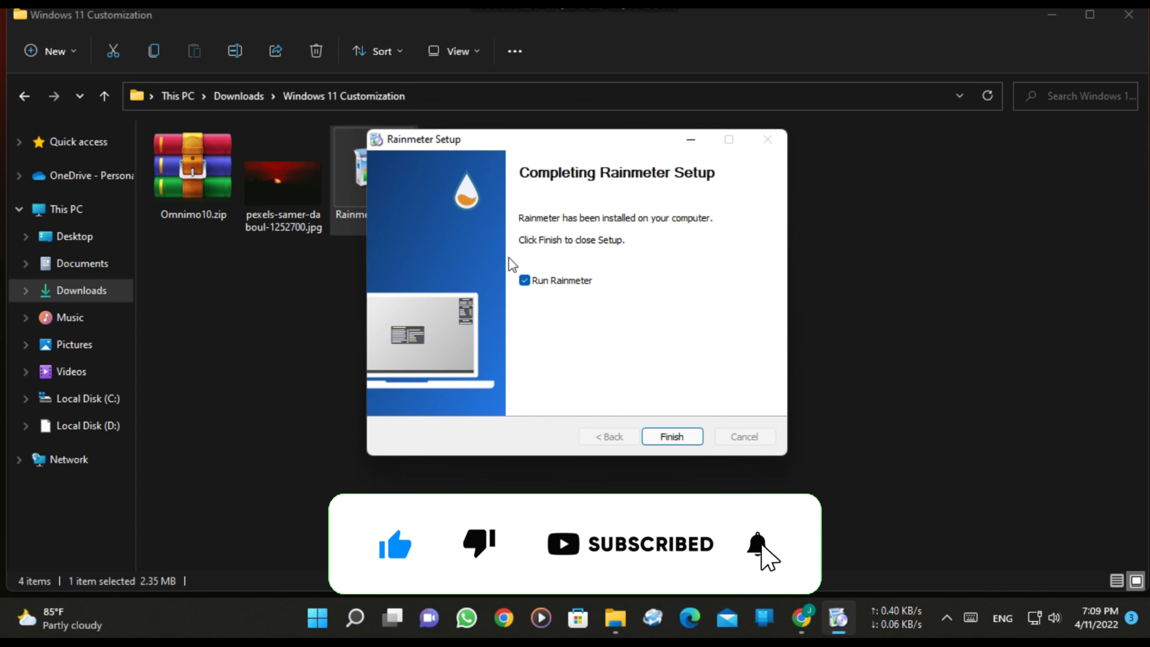
click(669, 437)
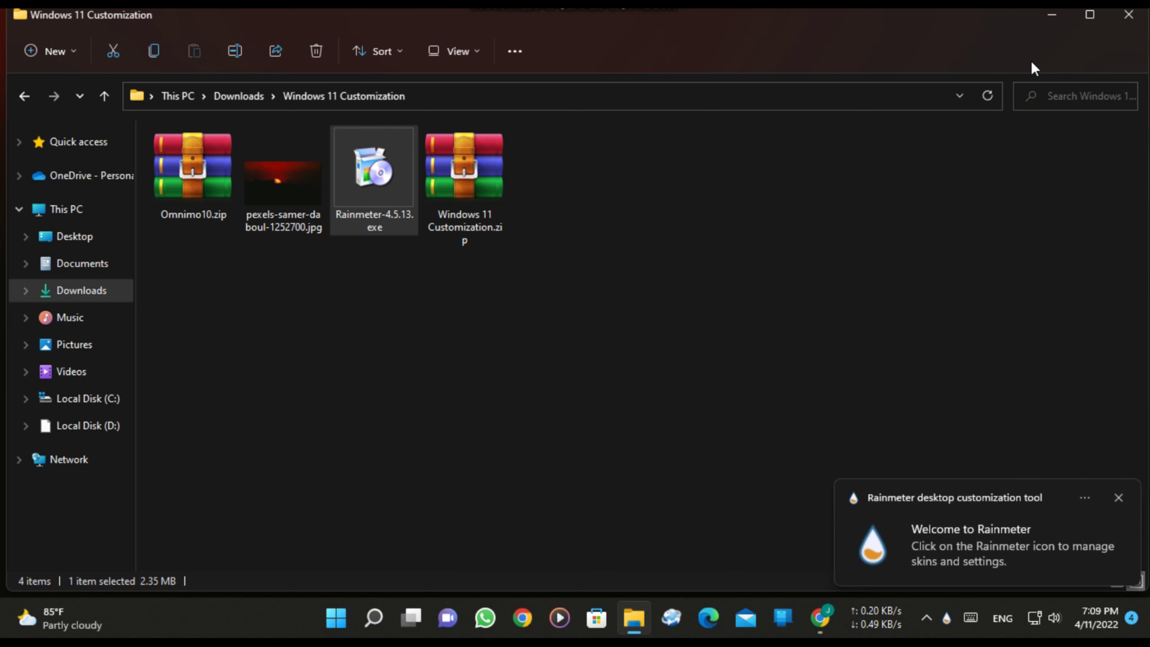
Step: Minimize the folder window, dismiss the Rainmeter welcome notification, and exit Rainmeter to clear its skins from the desktop
click(1048, 20)
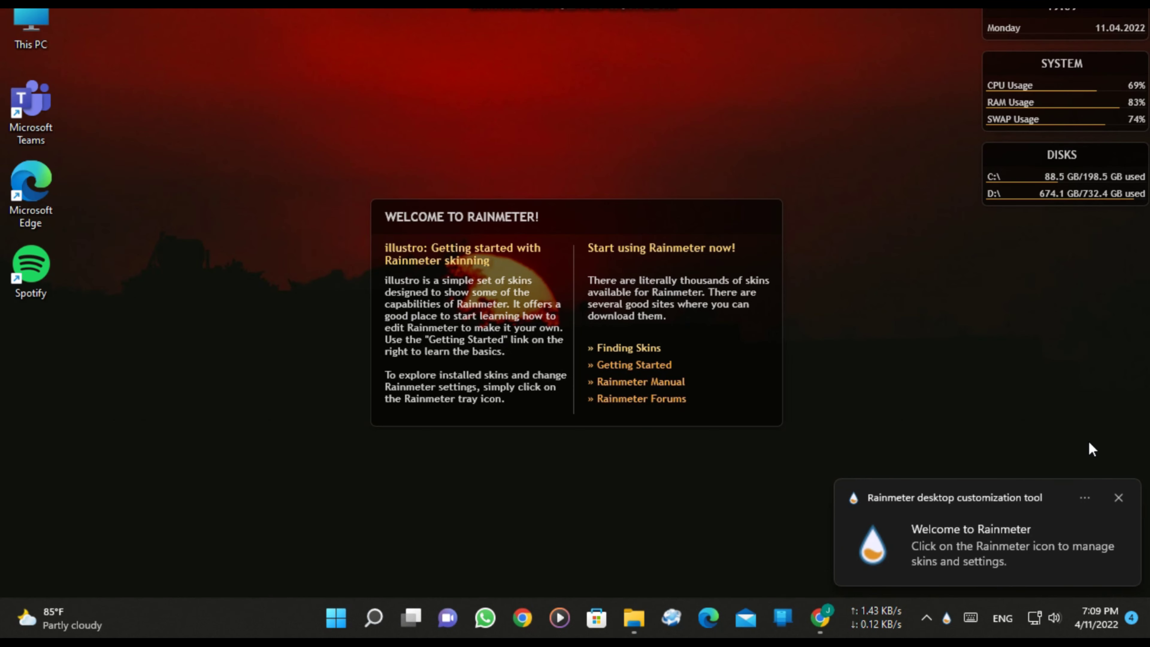
click(1119, 497)
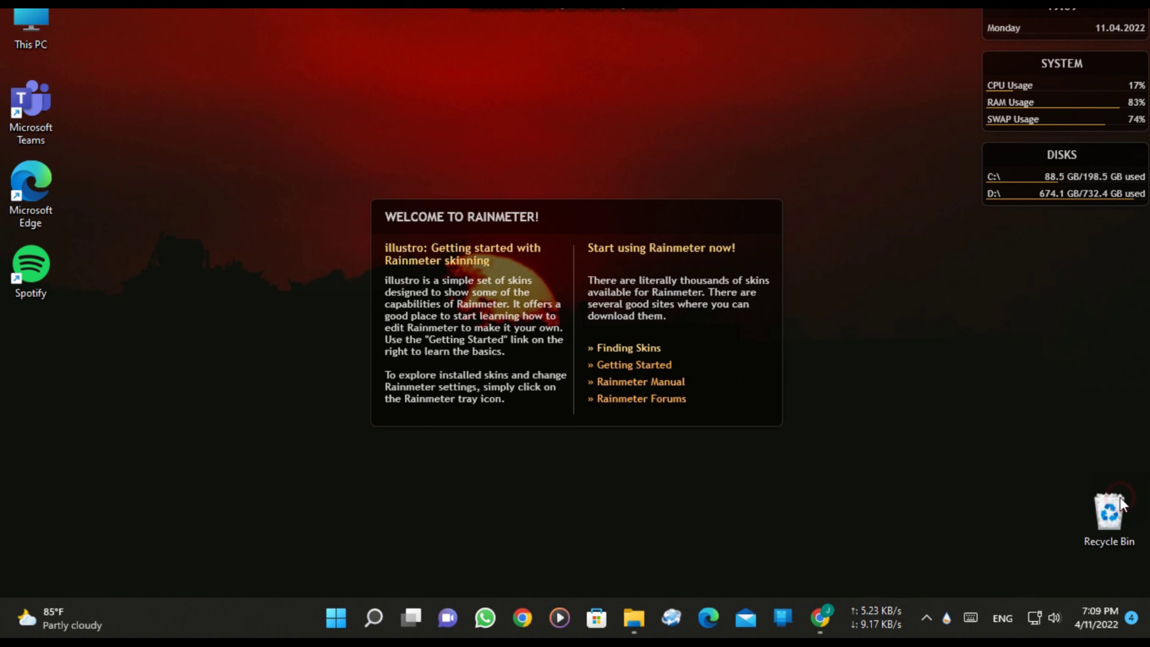
click(925, 618)
click(917, 580)
right_click(917, 579)
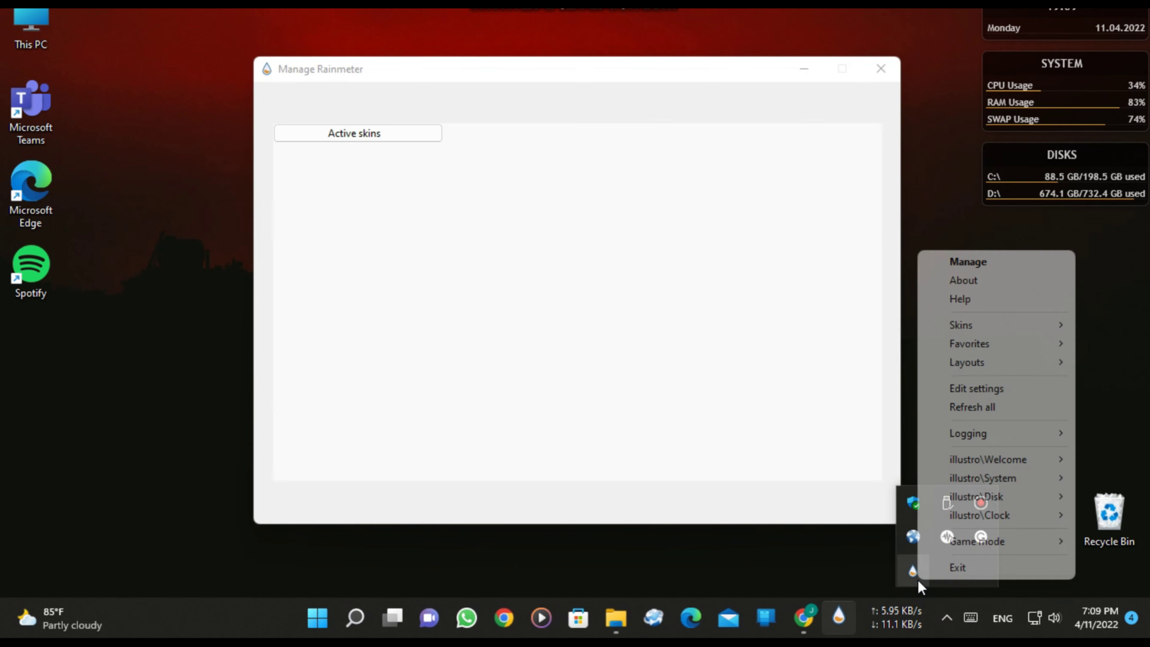
click(959, 568)
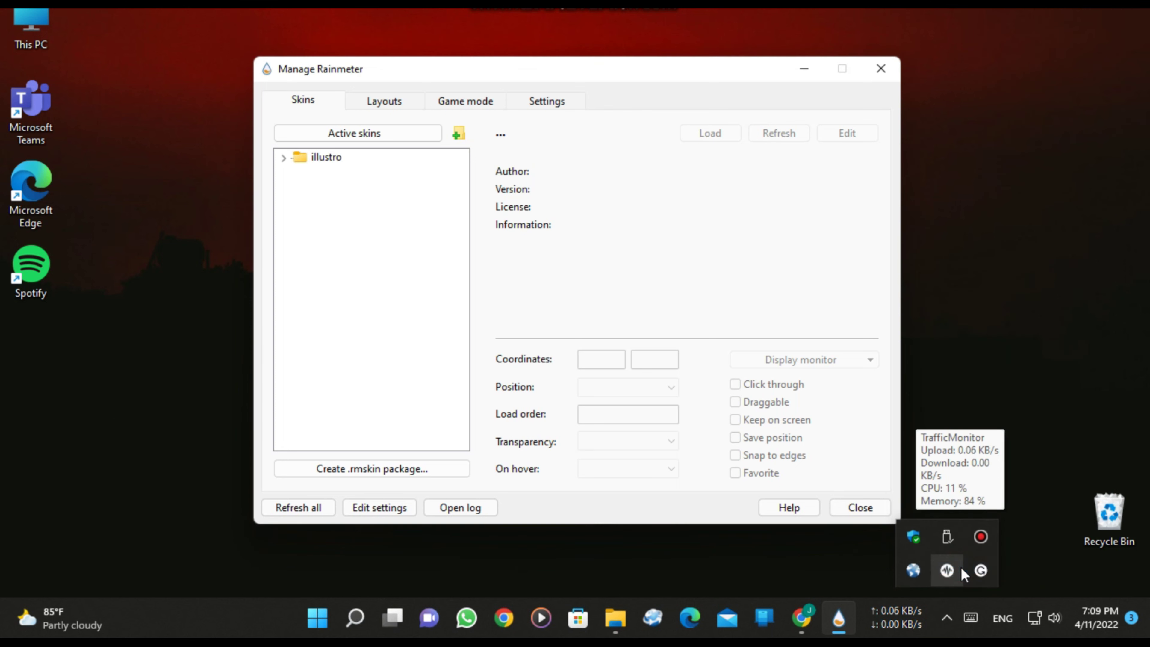
click(945, 616)
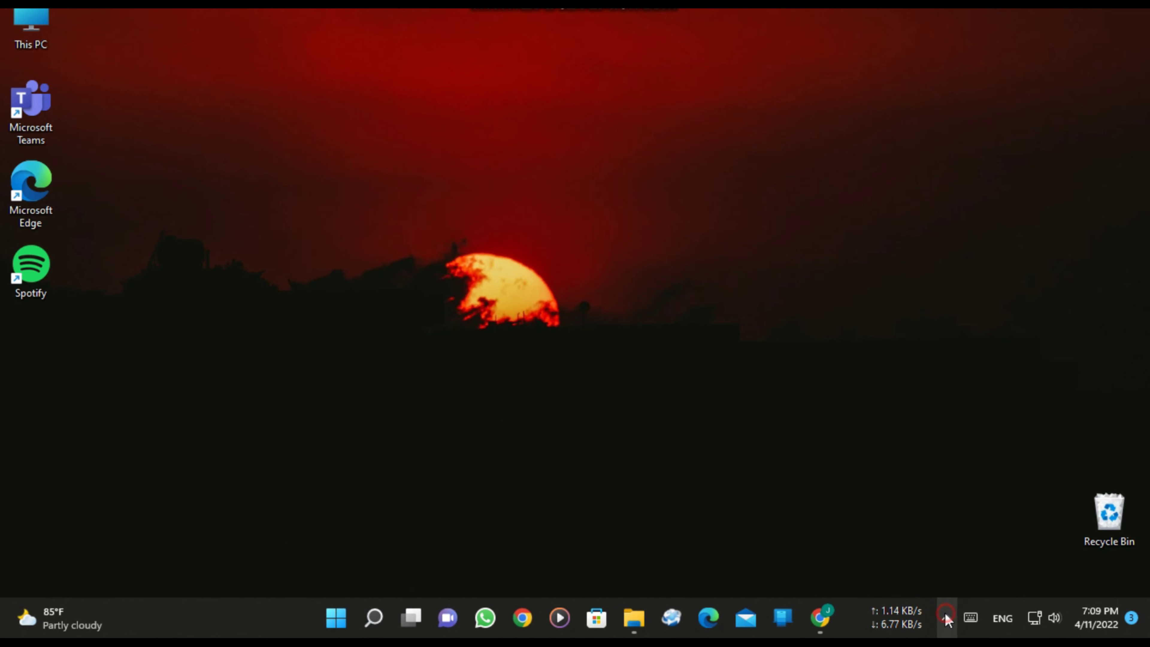
Step: Open Omnimo10.zip from the Windows 11 Customization folder in WinRAR, dismiss the licence reminder, and maximize the archive window
click(642, 607)
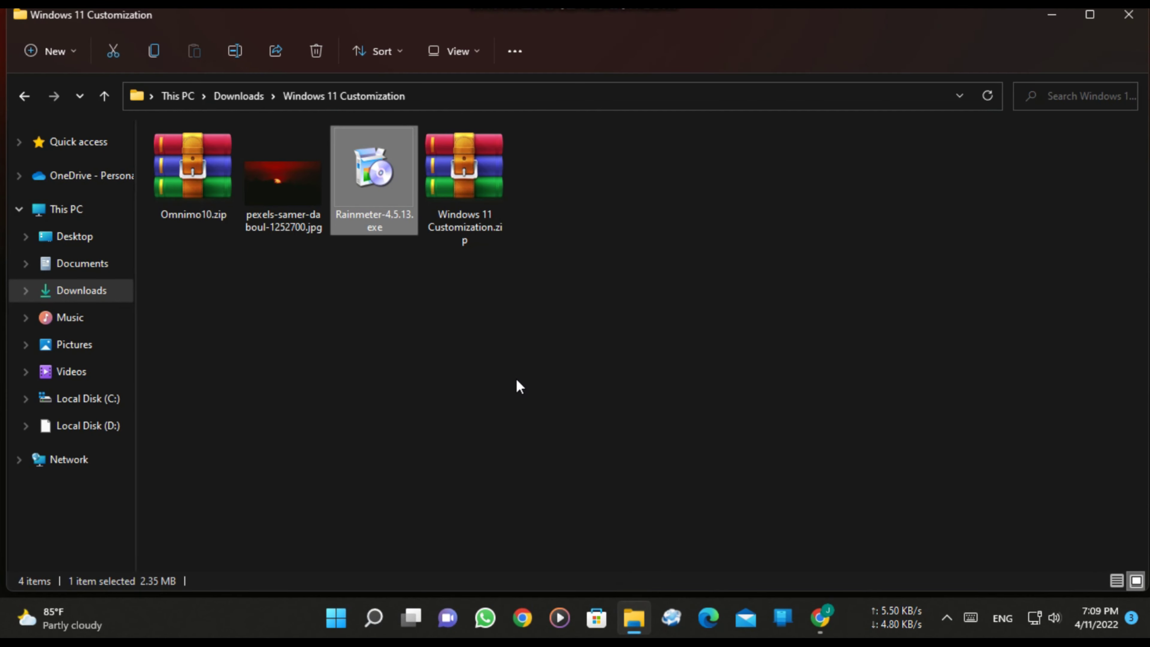
click(442, 340)
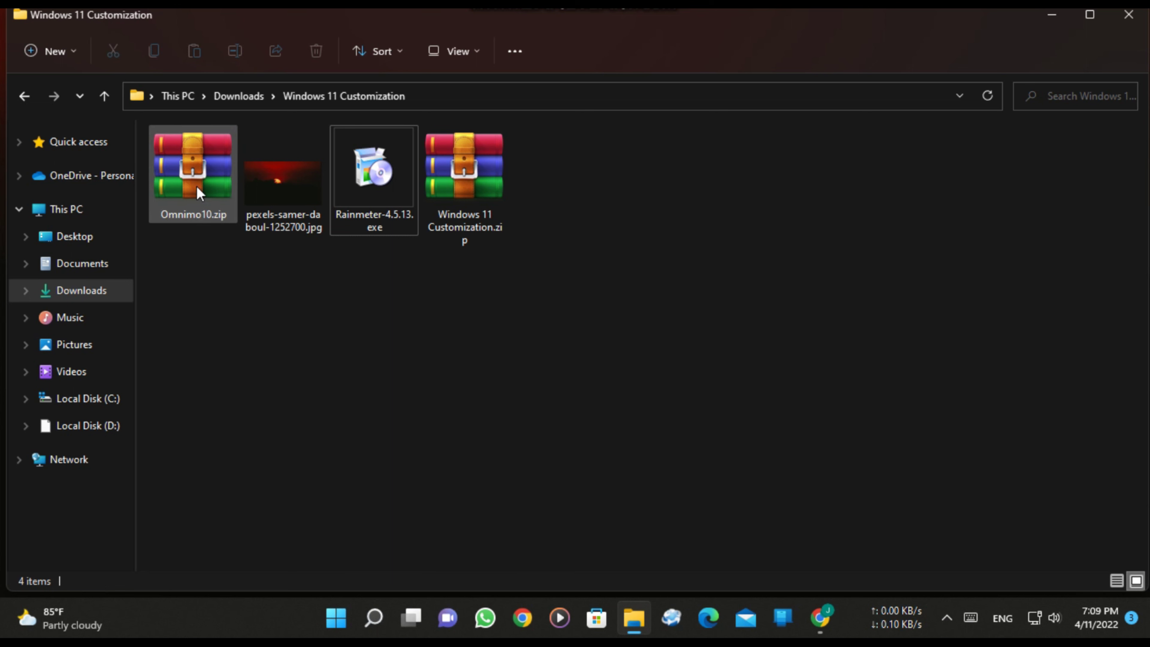
click(179, 173)
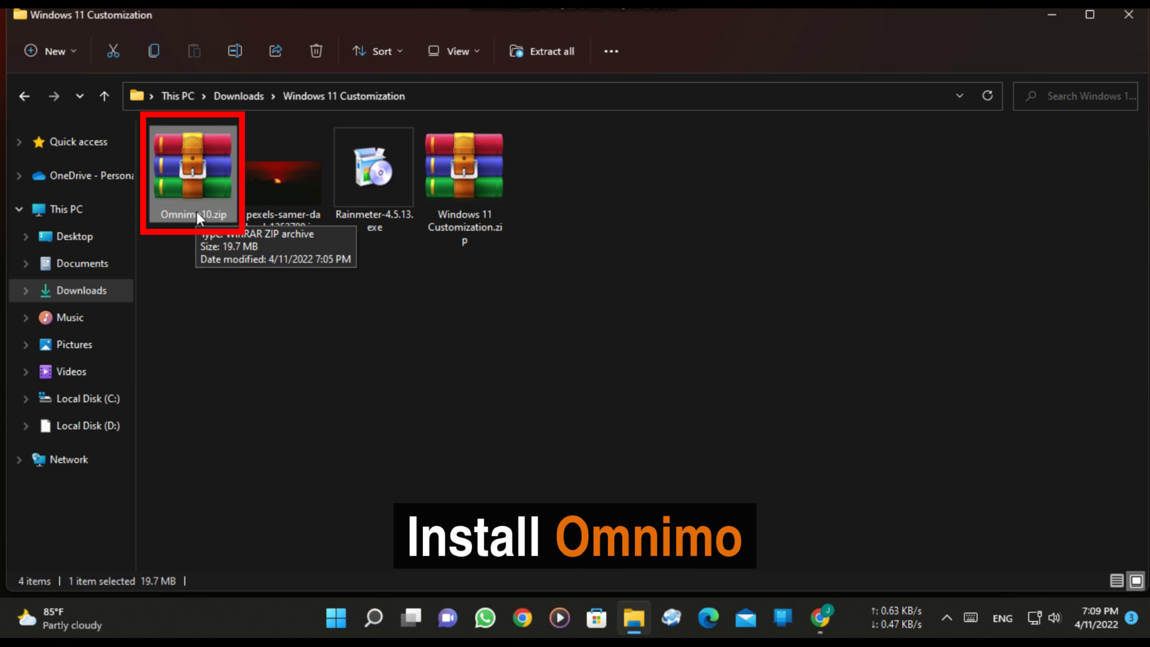
double_click(198, 217)
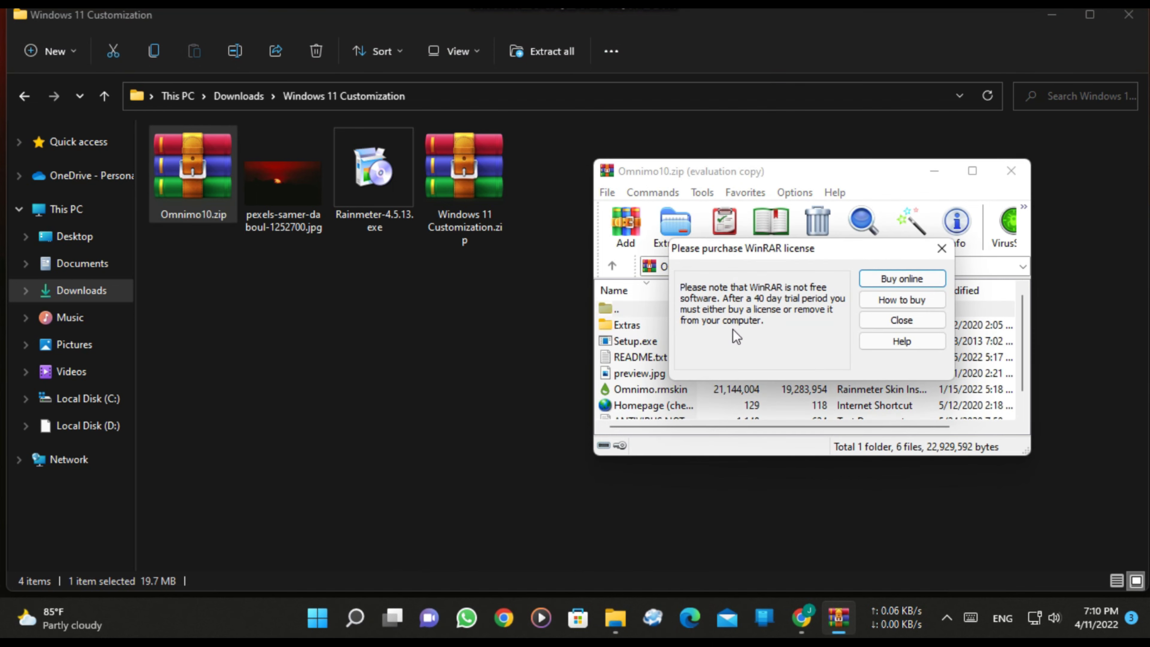
click(941, 249)
click(972, 172)
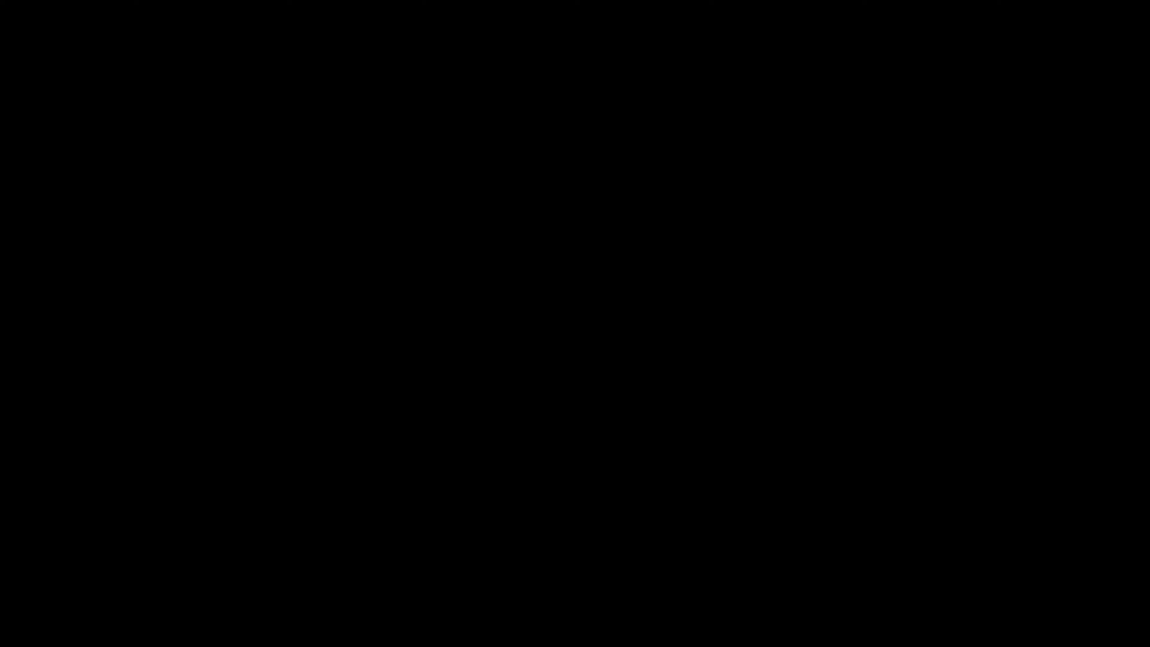
Step: Run Omnimo.rmskin from the archive and install all its included components with the included layout applied
click(85, 213)
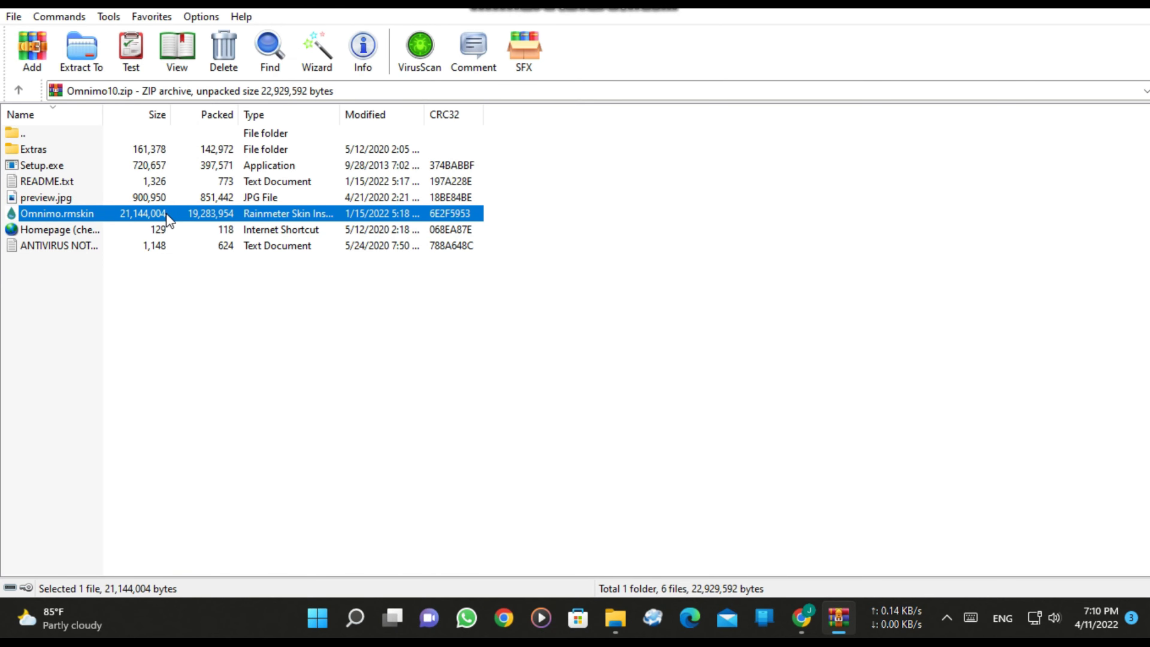
double_click(150, 215)
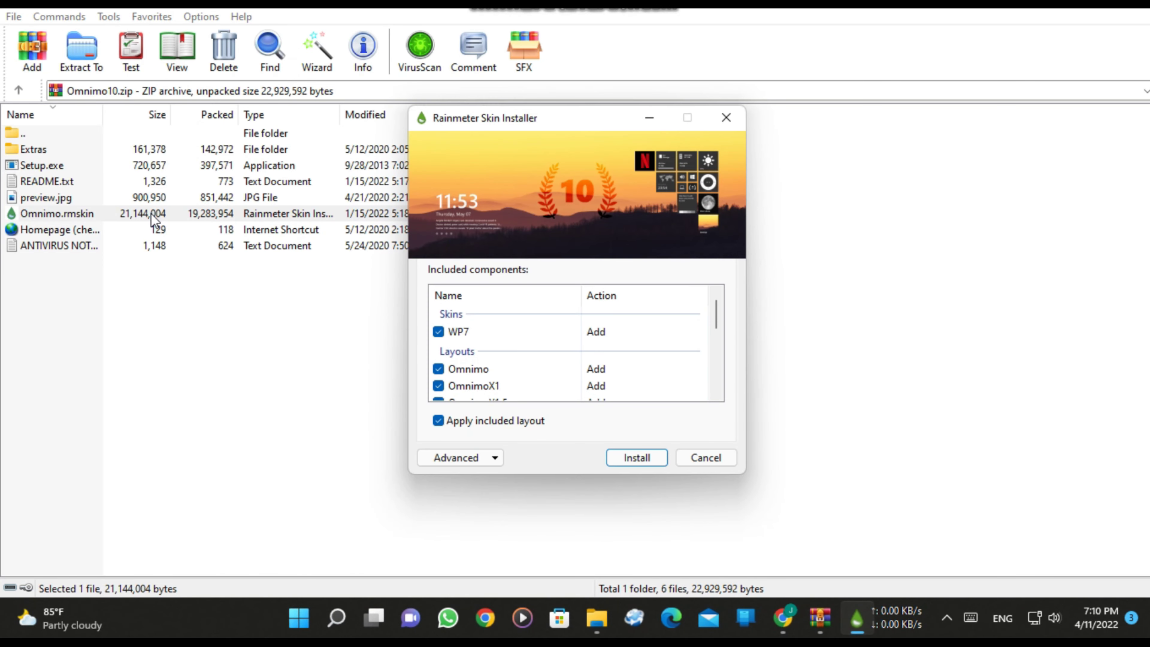
scroll(634, 327, down, 1)
scroll(633, 338, up, 3)
scroll(633, 339, down, 2)
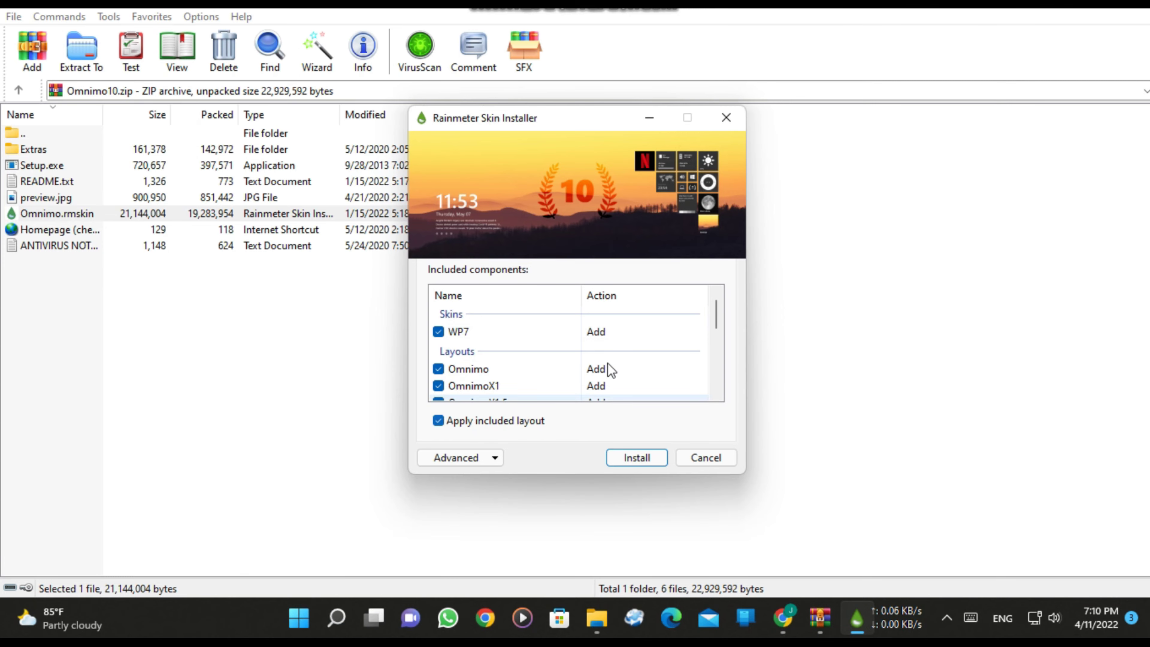
scroll(641, 363, down, 3)
scroll(639, 360, down, 2)
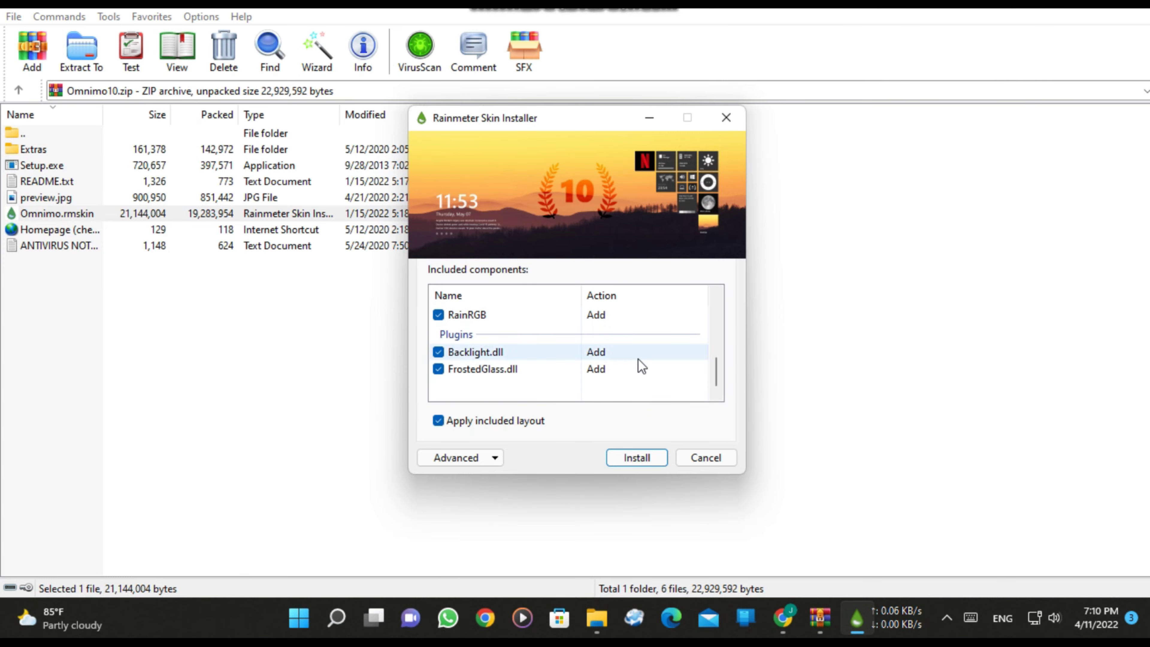
scroll(638, 358, up, 4)
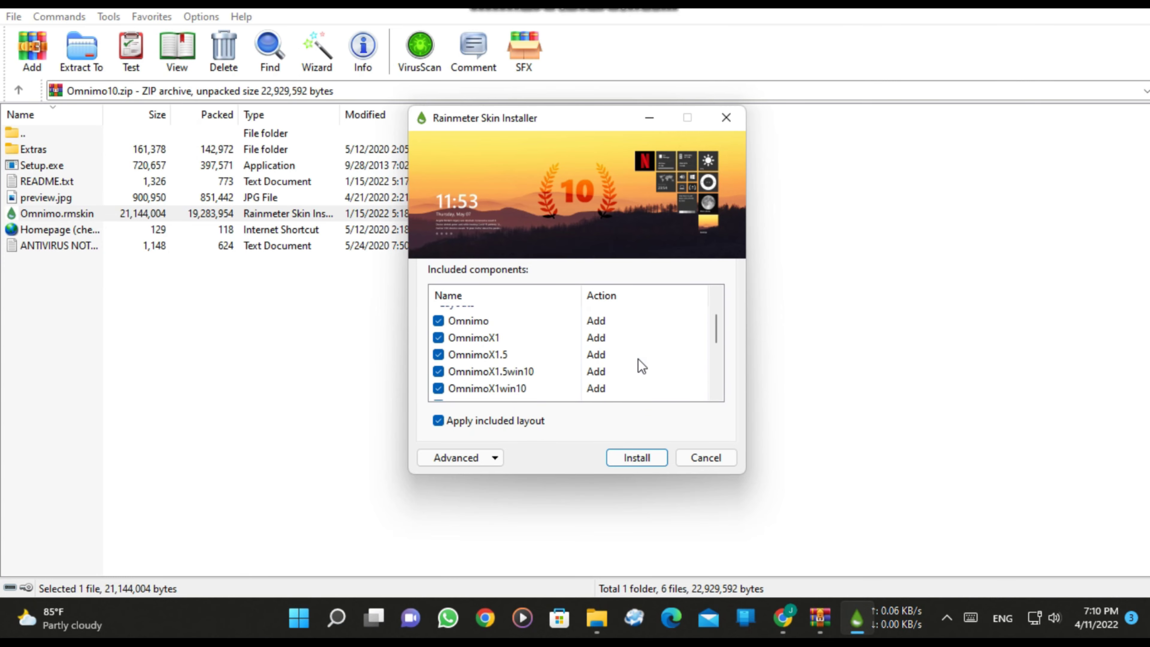
click(637, 457)
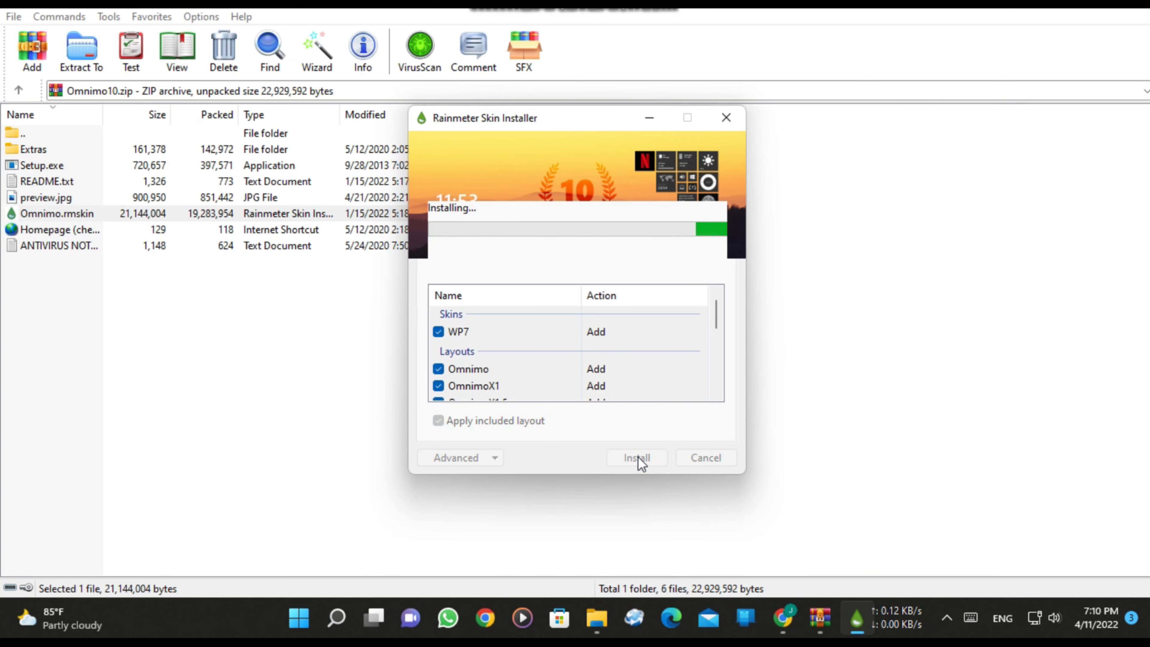
Step: Minimize the archive and File Explorer windows to bring the Omnimo setup on the desktop into view
click(820, 627)
click(822, 629)
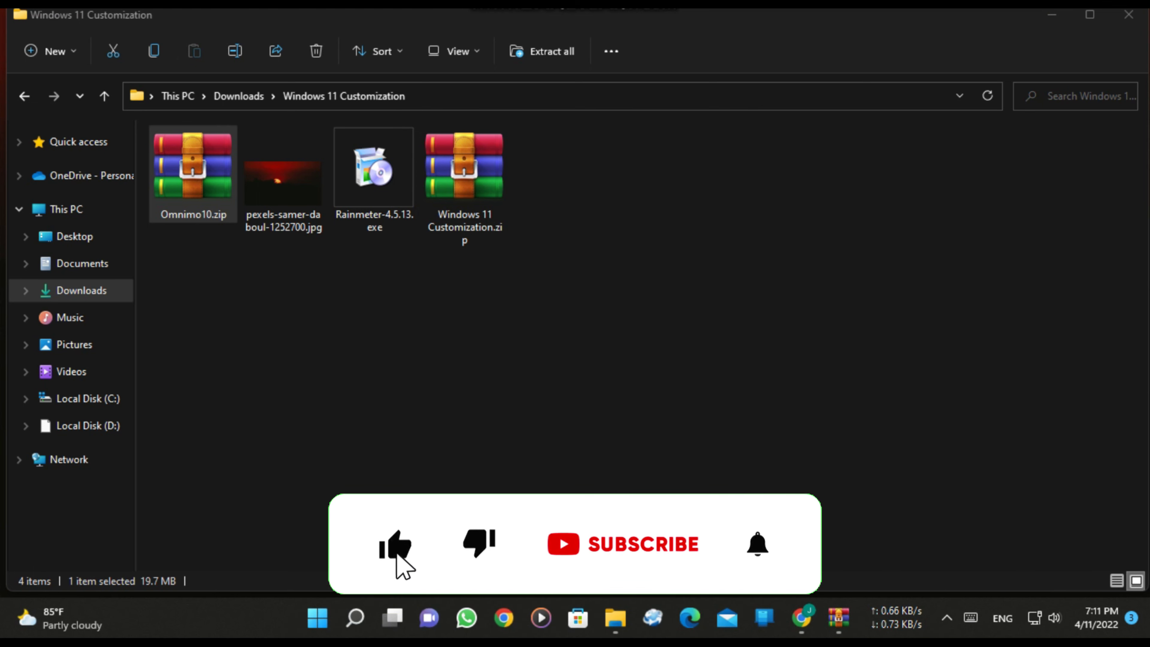
click(610, 623)
click(610, 623)
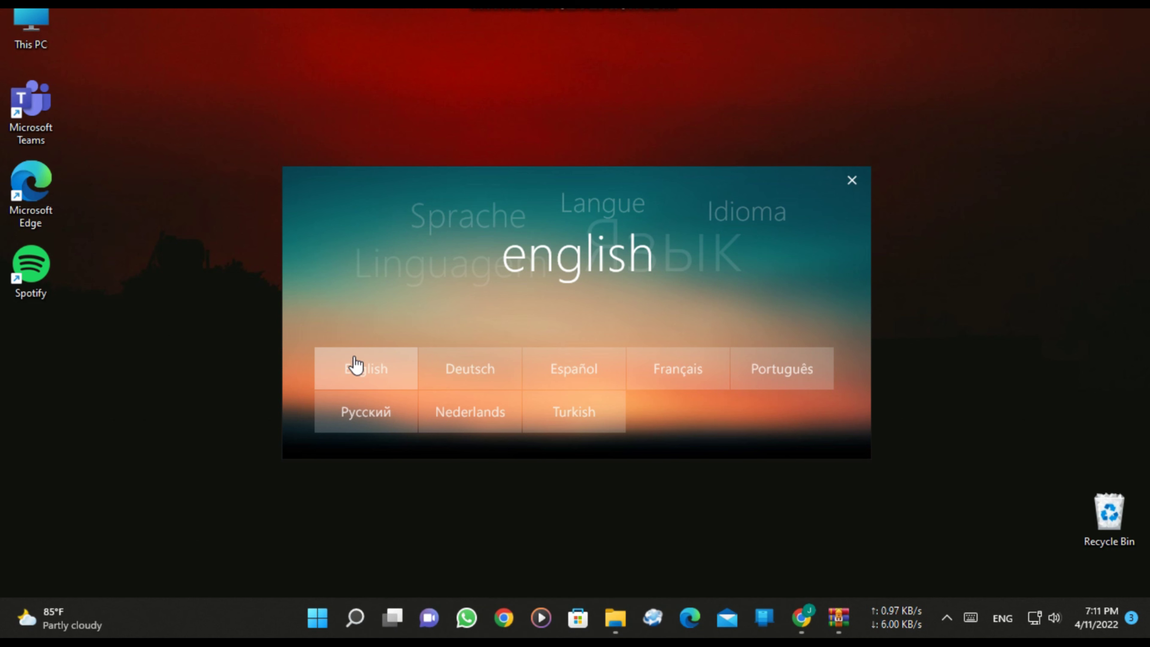
Step: Complete the Omnimo setup in English with the light style and Apply new wallpaper turned off
click(367, 371)
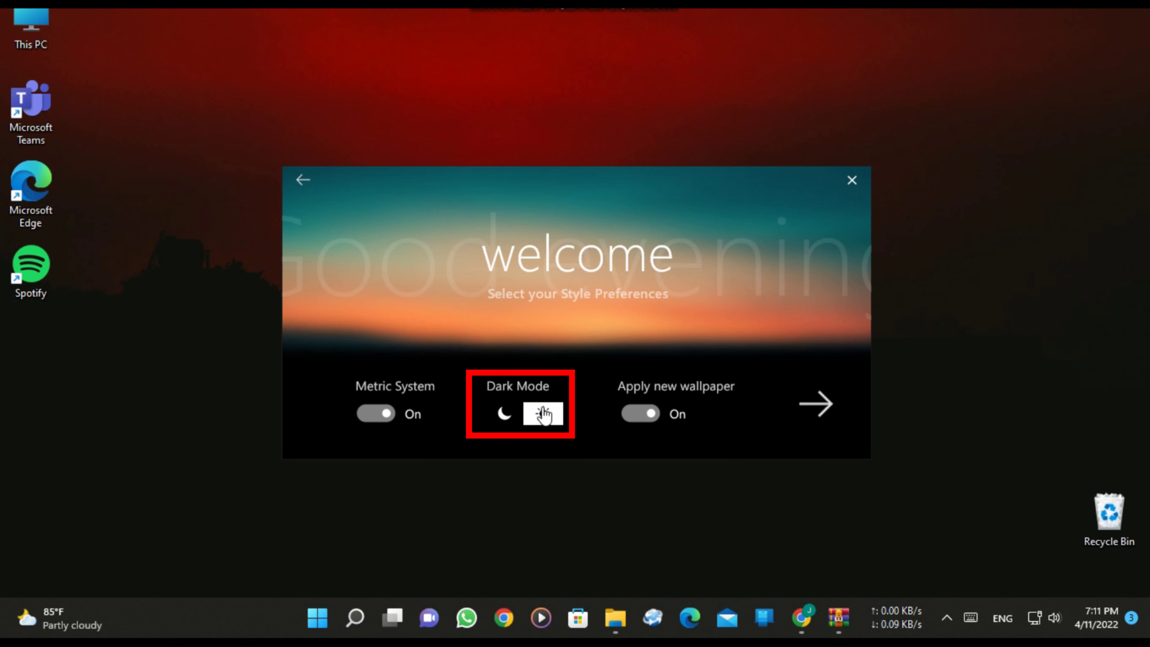
click(543, 413)
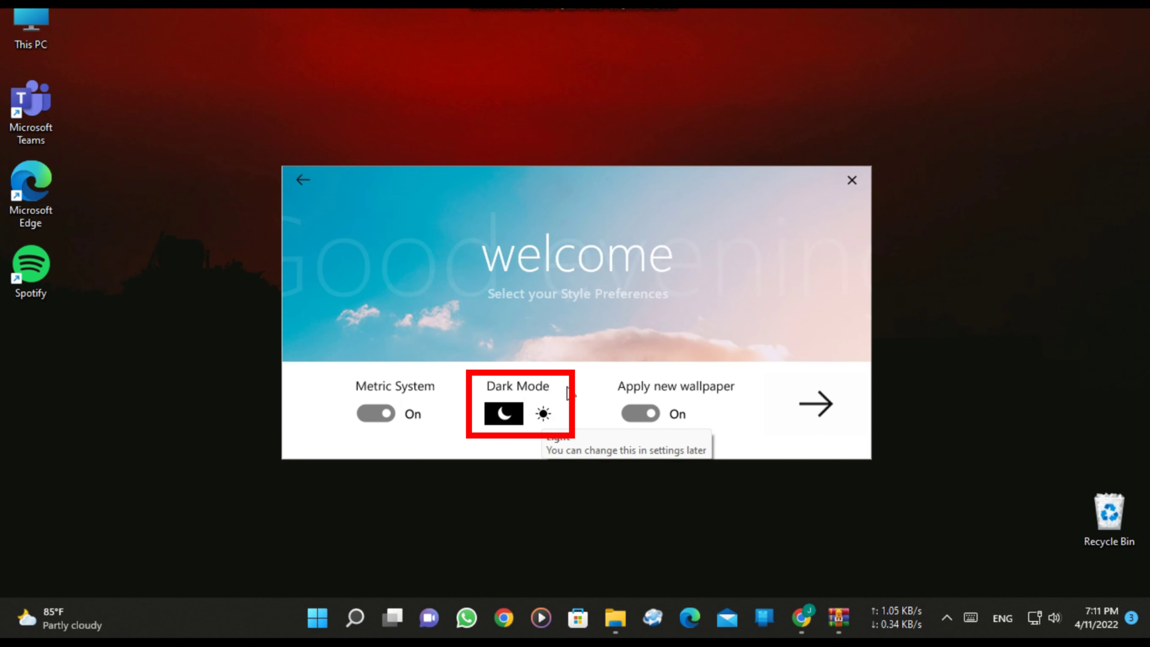
click(645, 415)
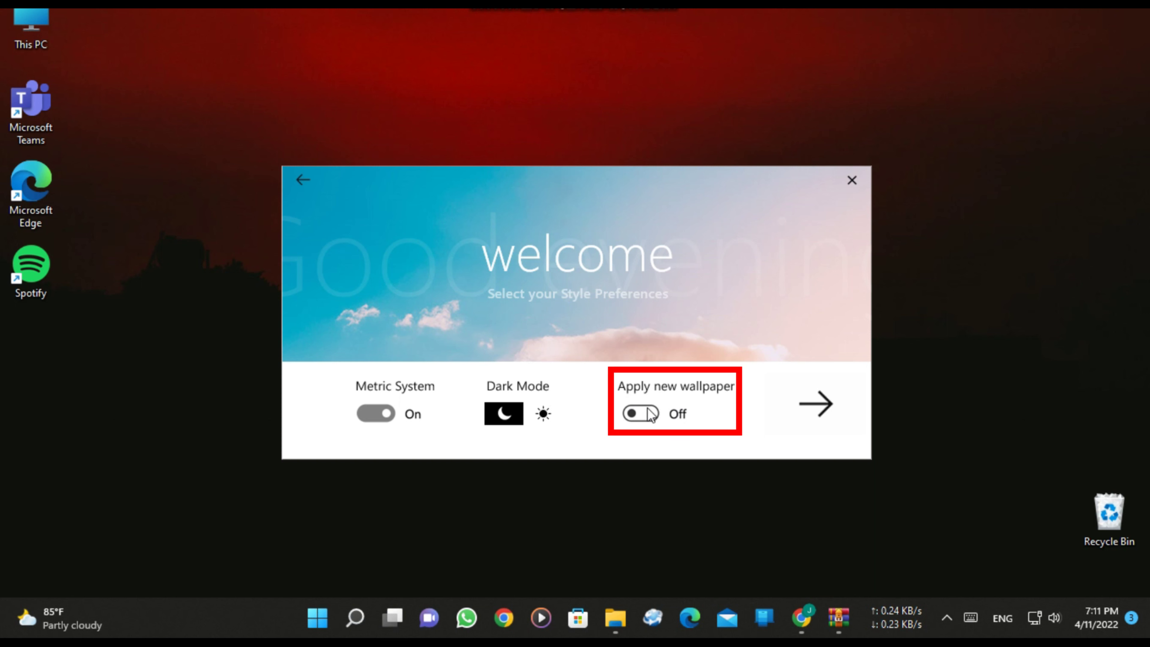
click(815, 413)
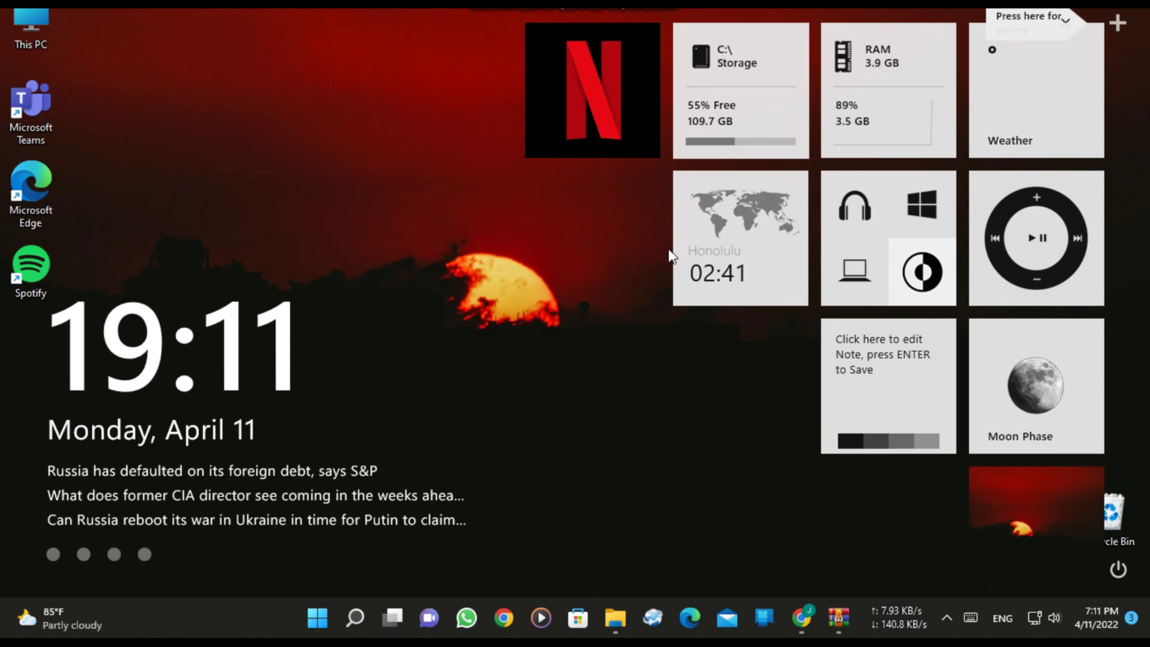
Step: Look through the Omnimo guide down to its end, and close the guide window
click(948, 619)
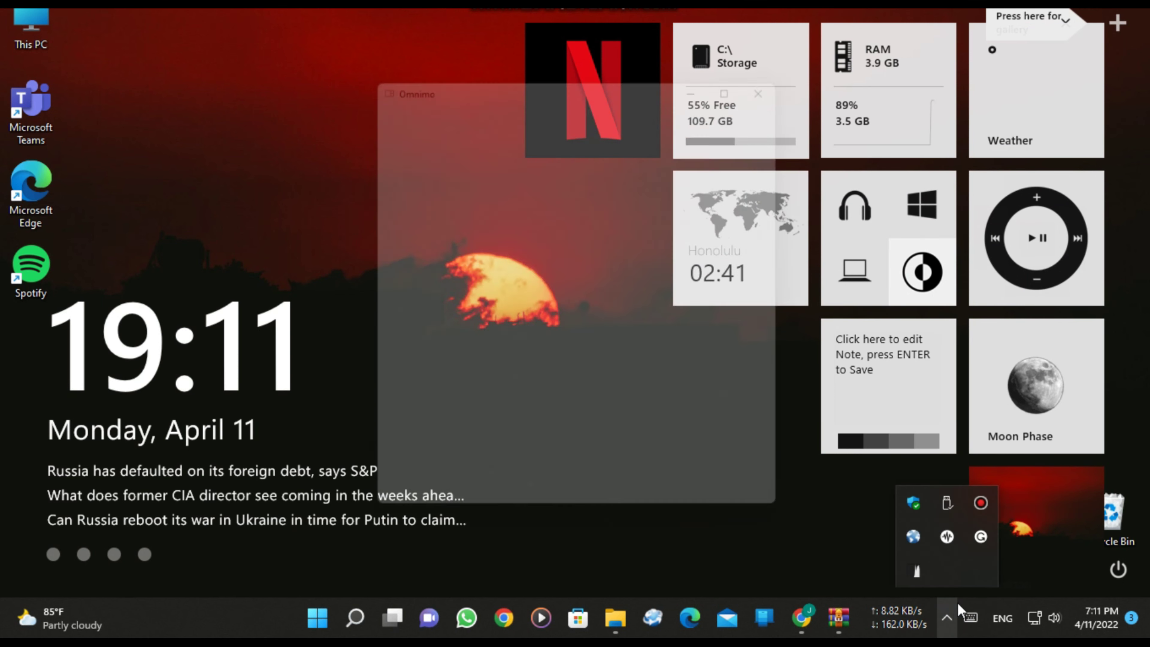
scroll(675, 365, down, 8)
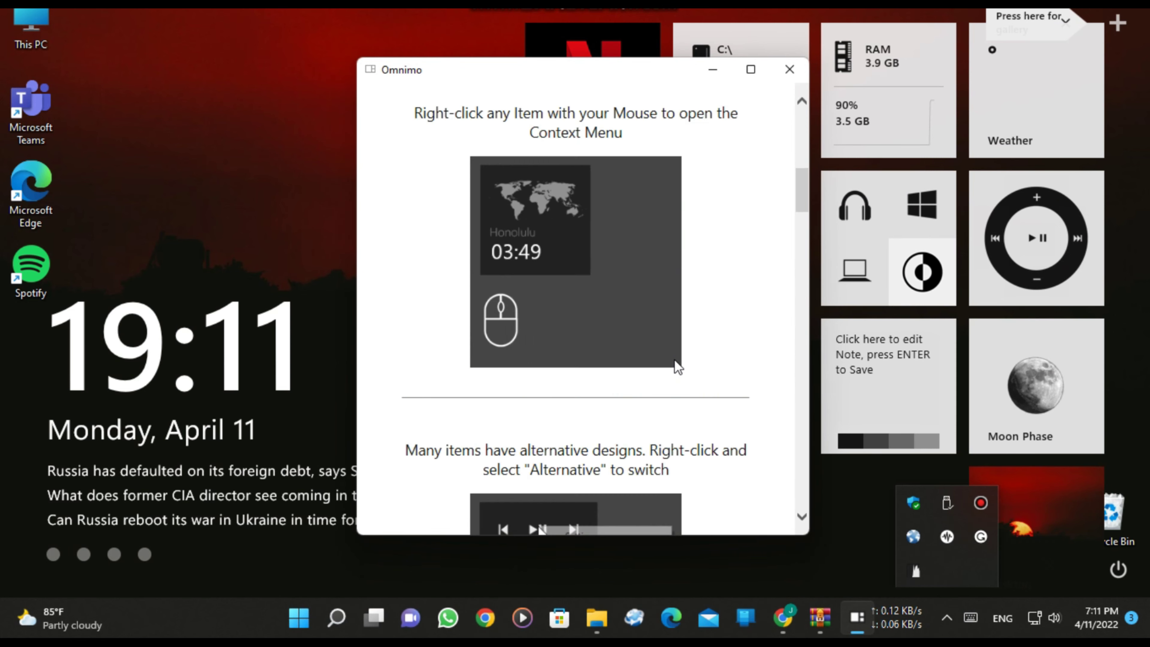
scroll(677, 366, down, 10)
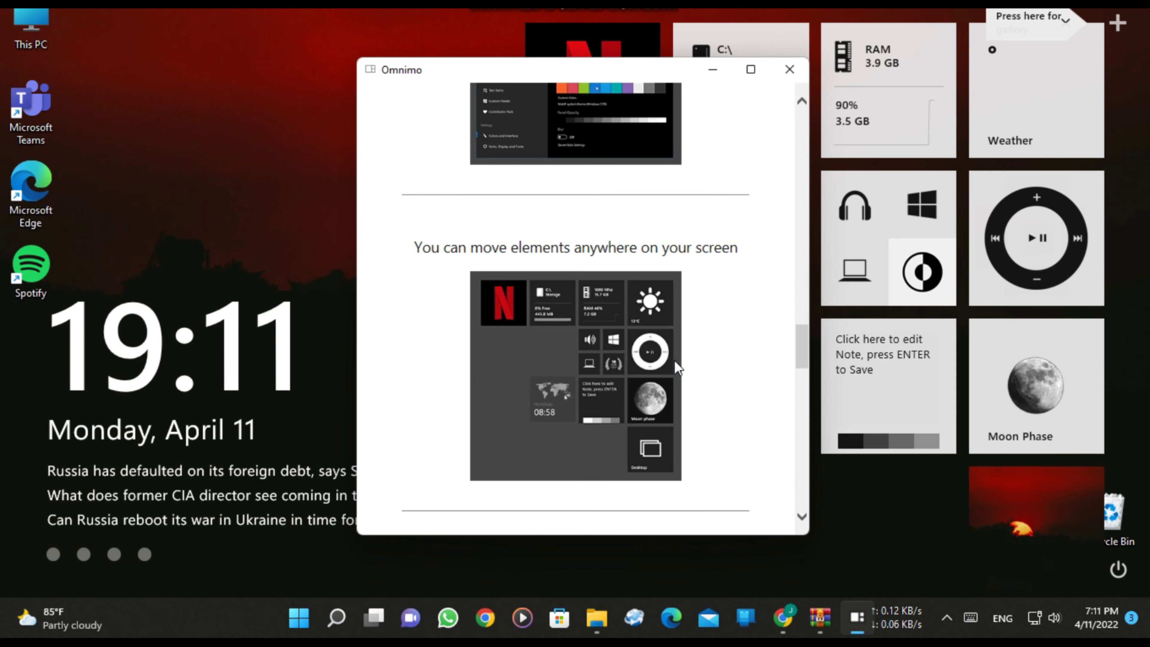
scroll(677, 366, down, 6)
scroll(676, 363, down, 8)
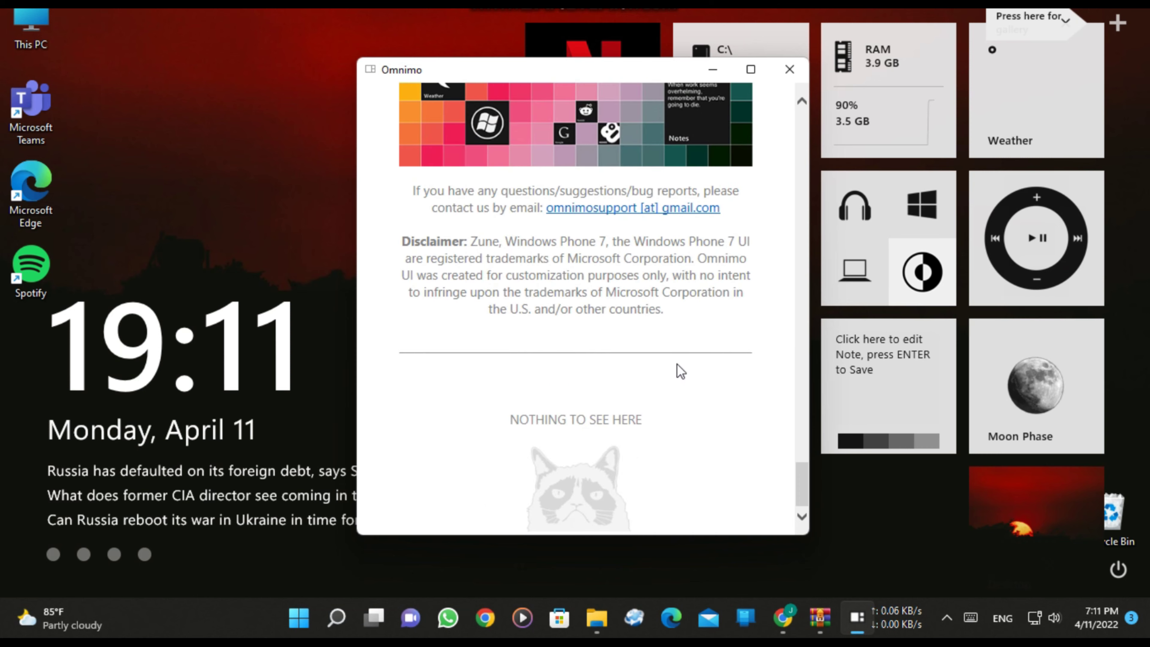
click(788, 71)
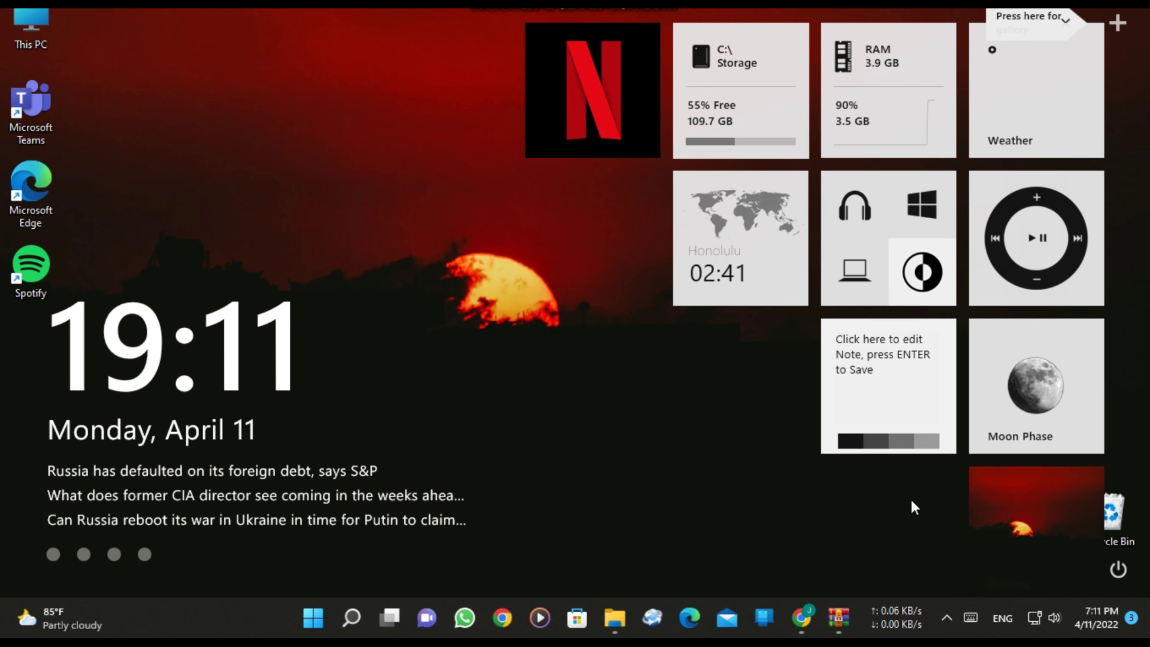
Step: Exit Rainmeter to remove the Omnimo panels from the desktop
click(946, 616)
right_click(911, 574)
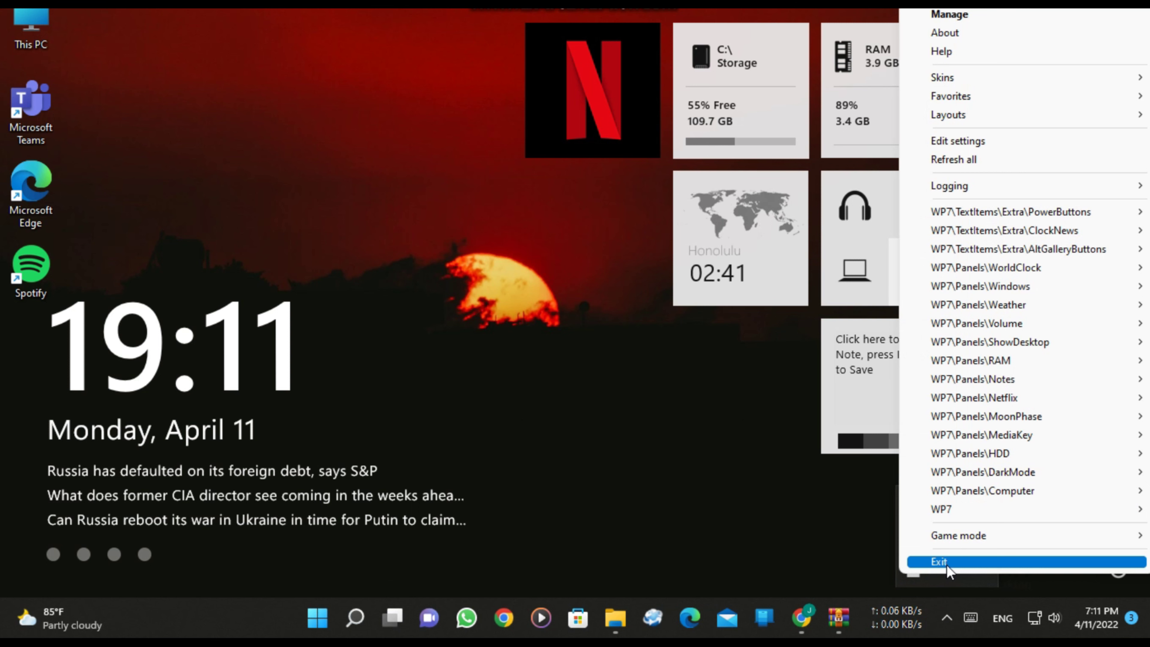
click(969, 561)
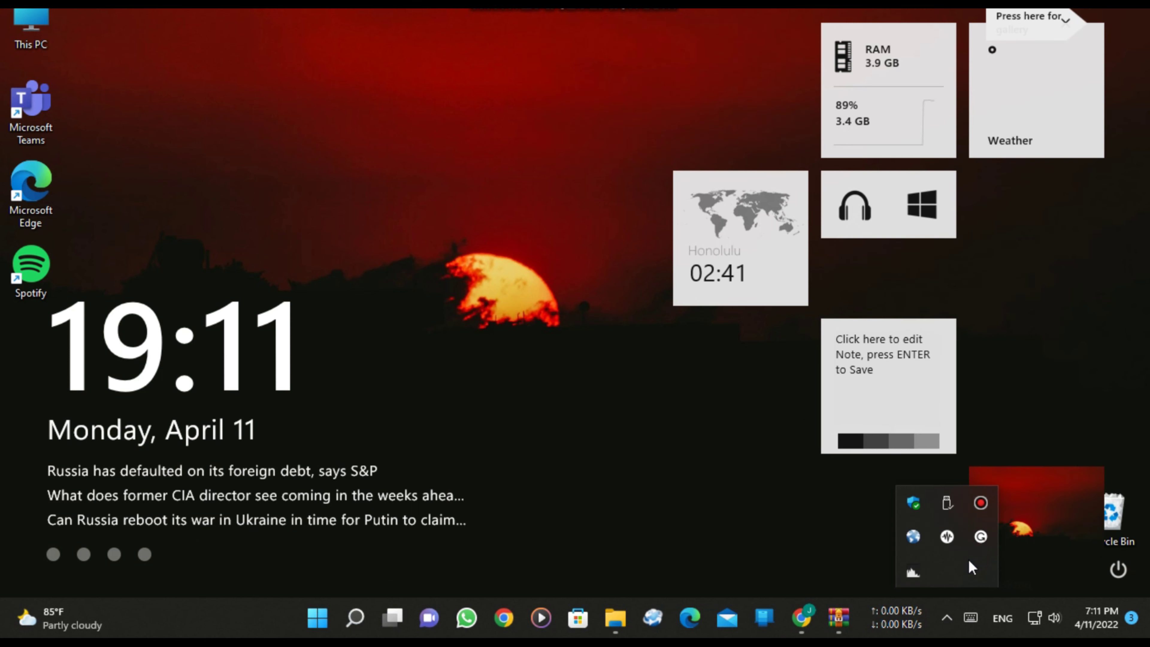
click(947, 632)
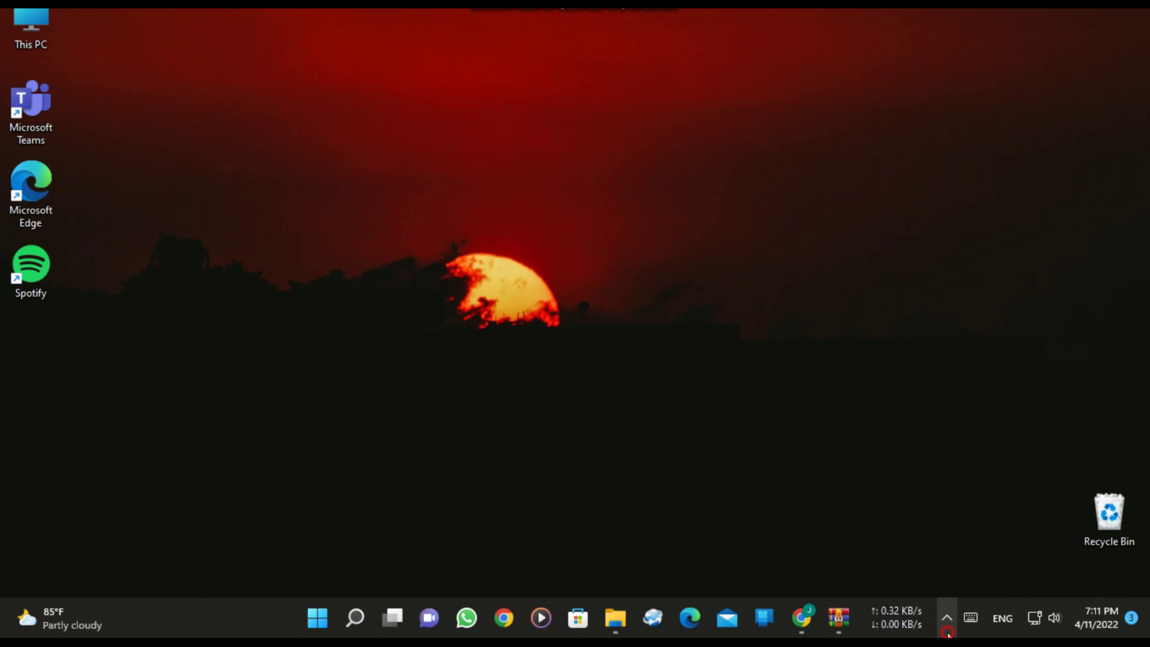
Step: Close the Omnimo10.zip archive, return to the Windows 11 Customization folder, and open Windows 11 Customization.zip in WinRAR
click(834, 620)
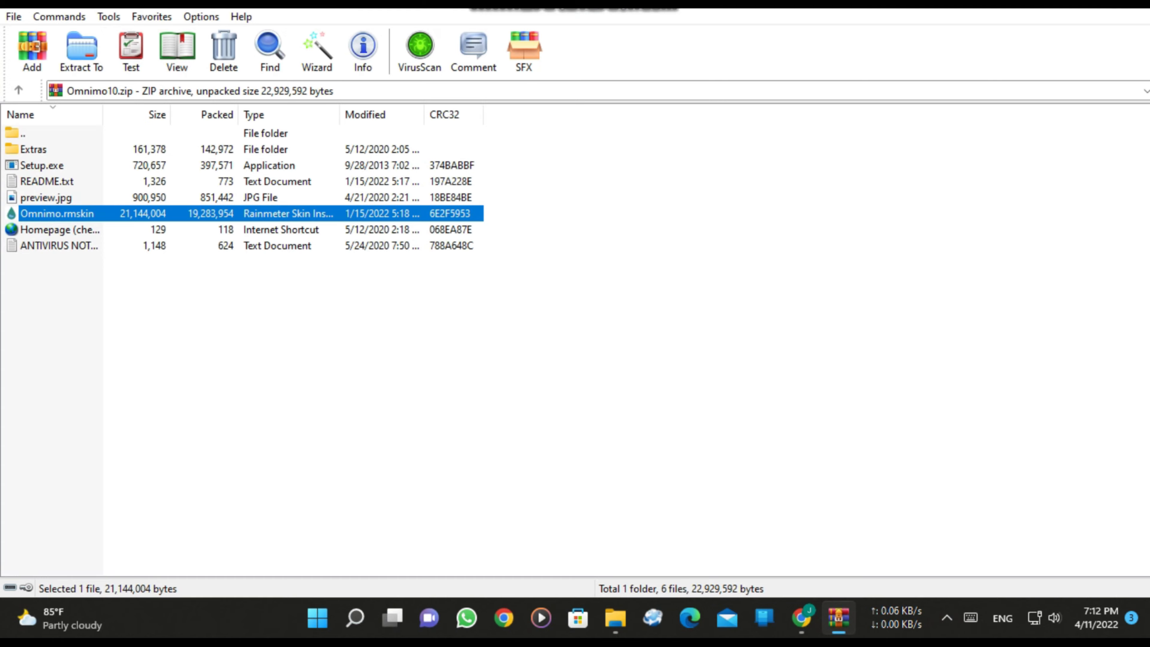
key(Escape)
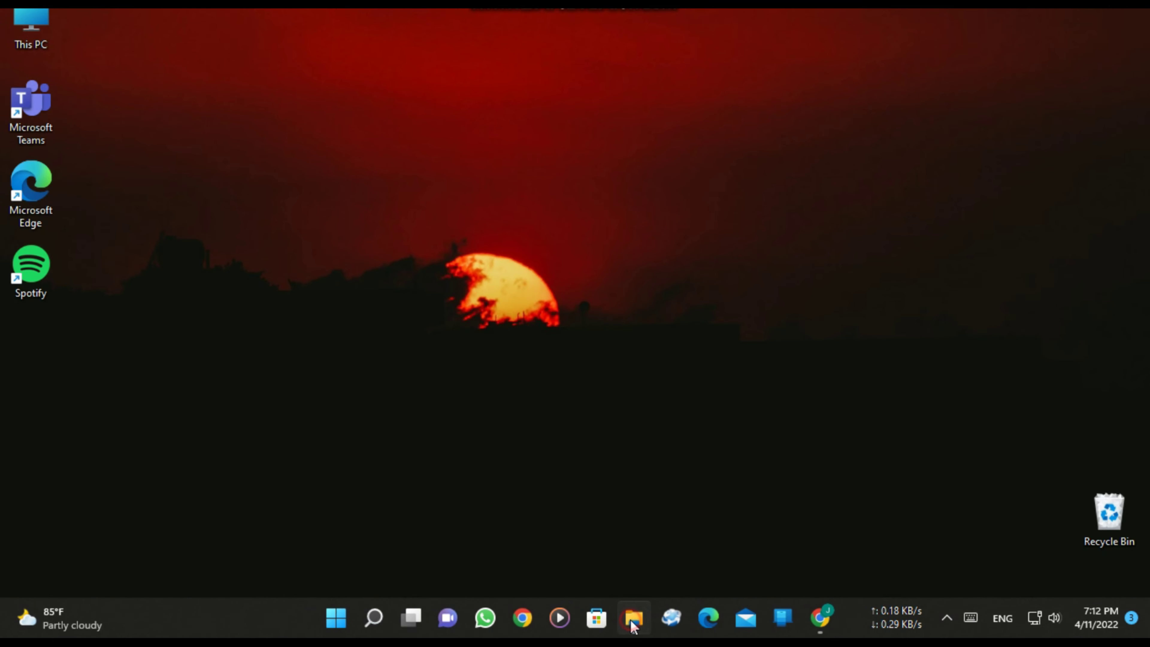
click(634, 618)
click(450, 355)
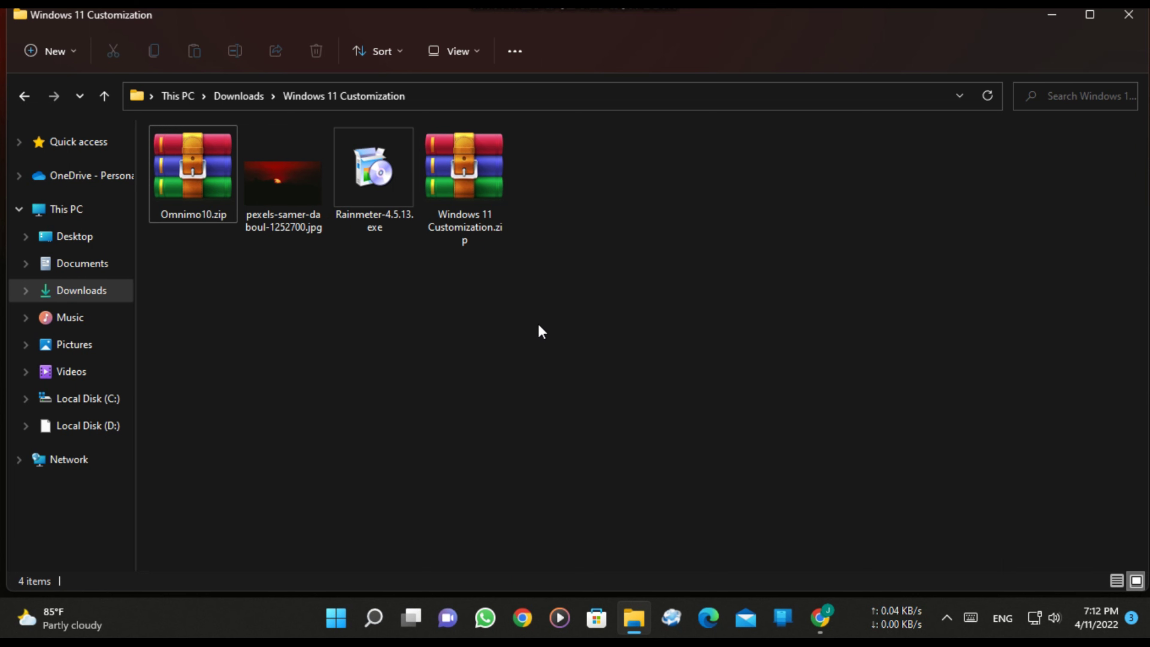
click(476, 213)
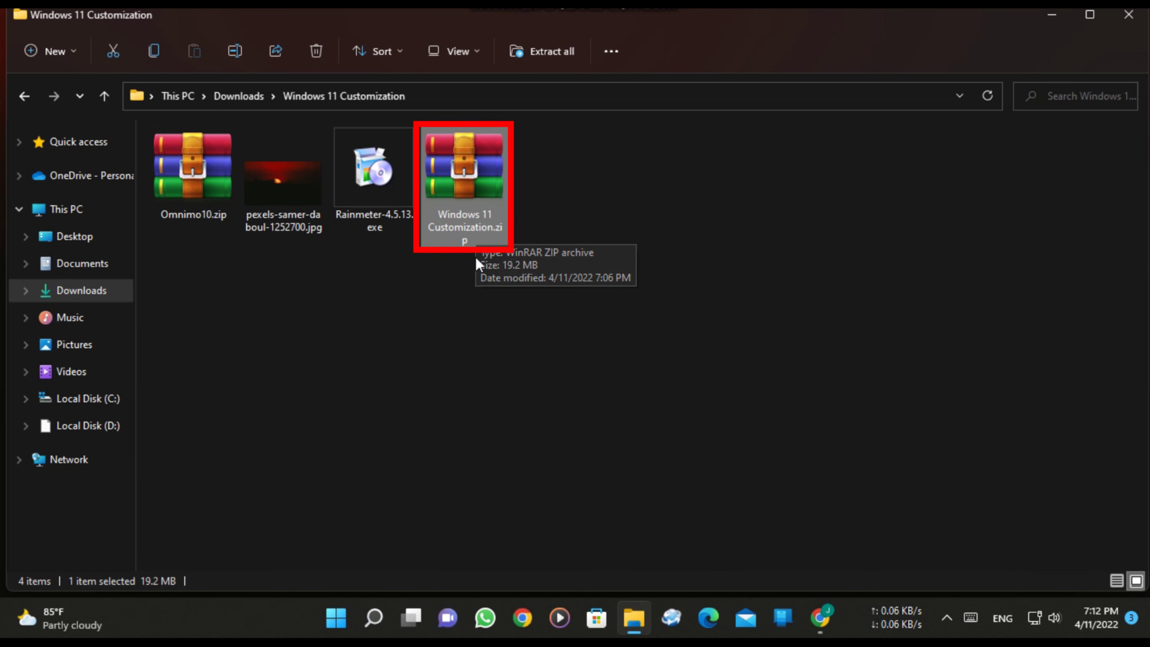
click(482, 221)
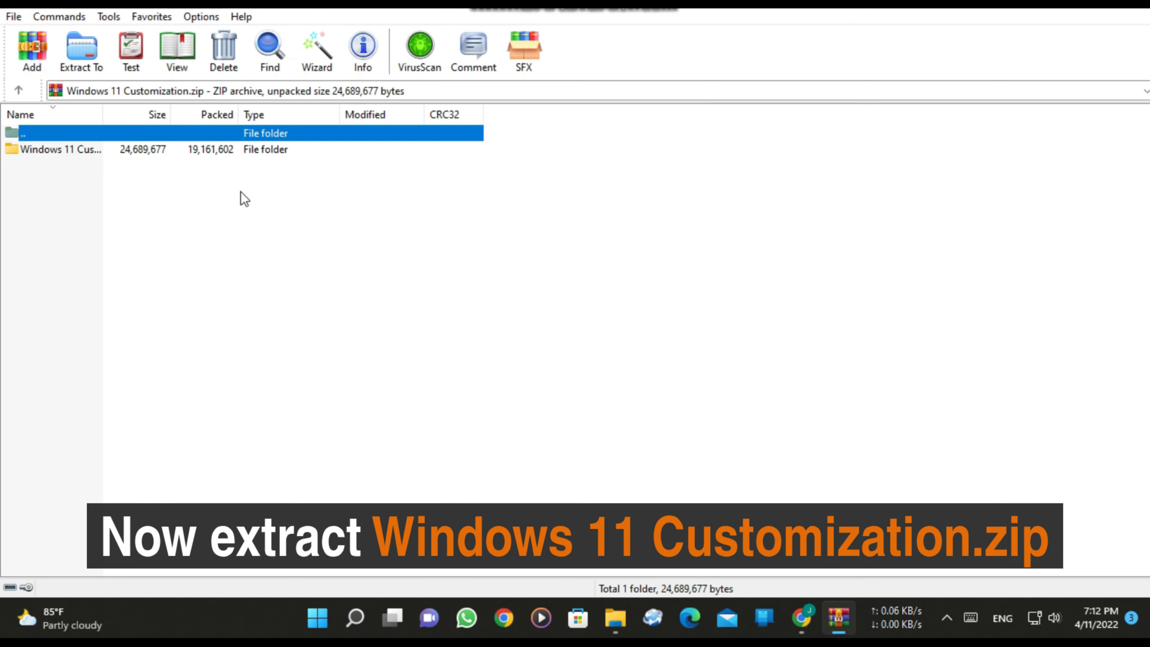
Step: Extract the Windows 11 Customization folder from the archive into the Windows 11 Customization folder in Downloads
click(704, 232)
key(super+Down)
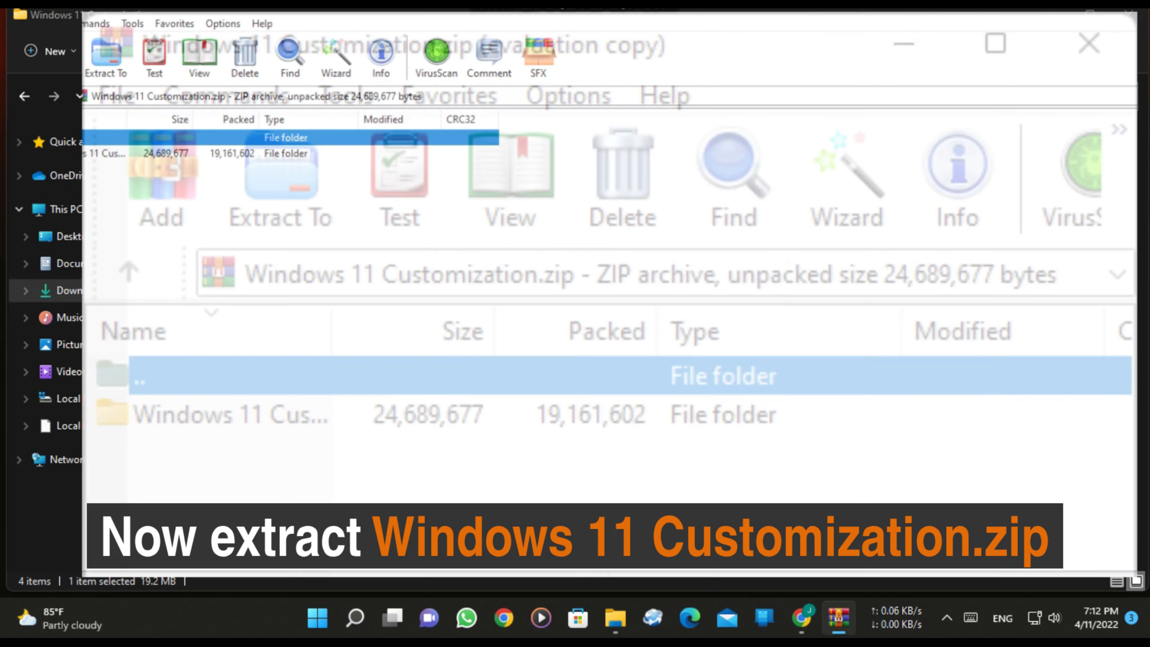
click(674, 326)
drag(674, 326, 527, 326)
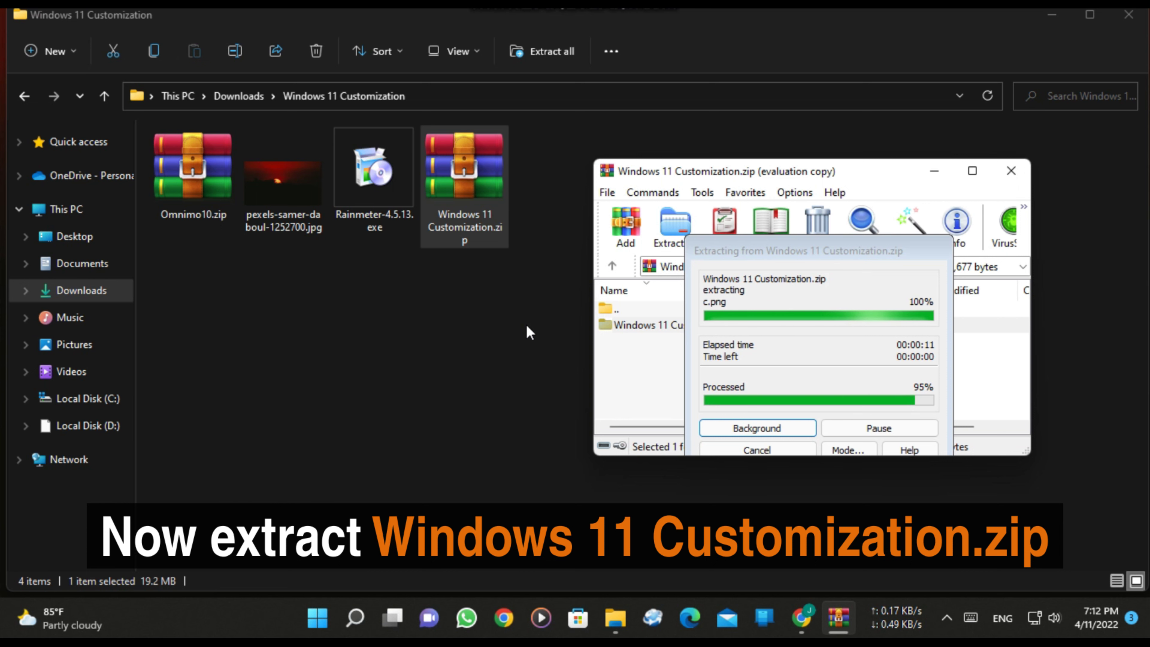
key(alt+Tab)
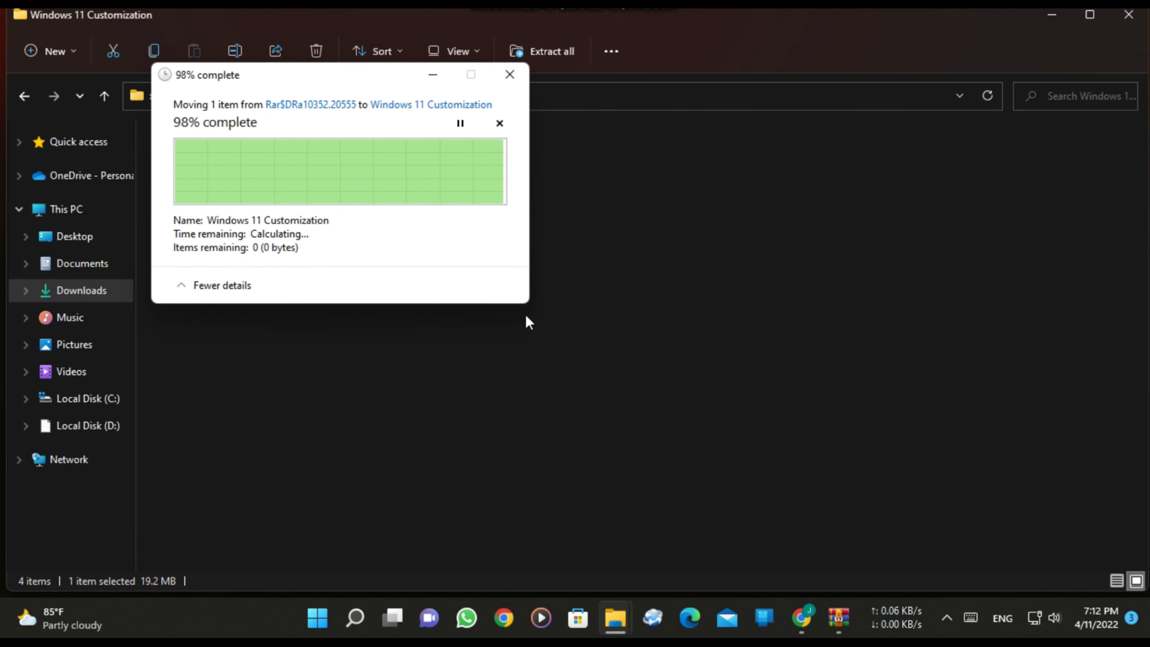
click(531, 338)
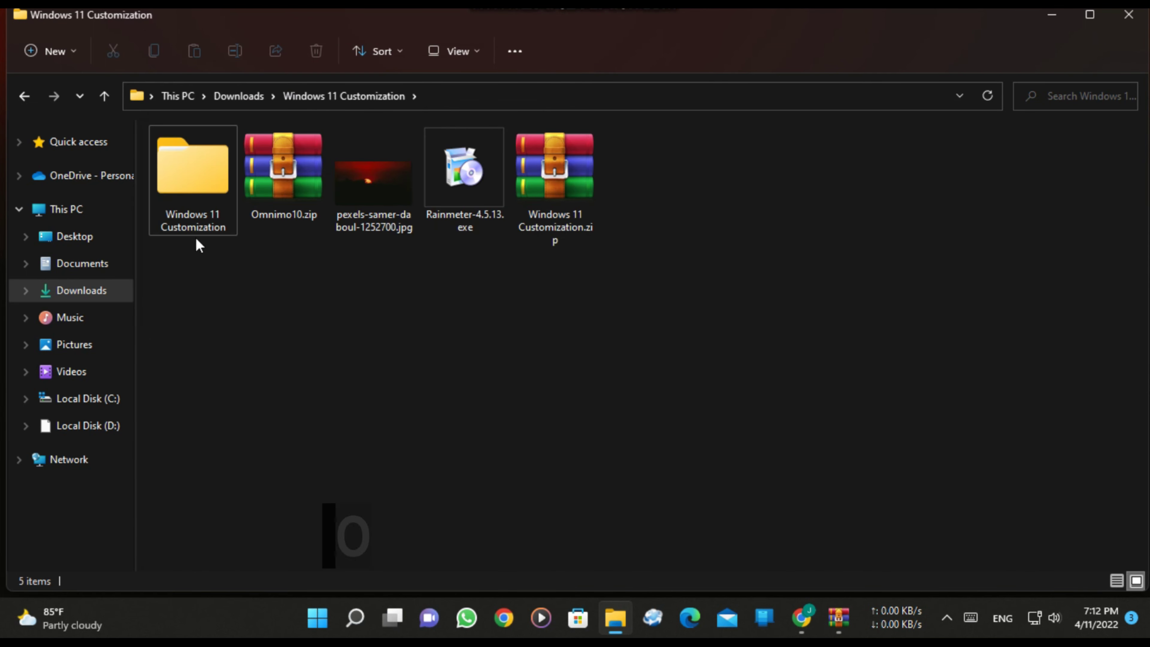
Step: Open the extracted Windows 11 Customization folder and display its contents as large thumbnails
click(218, 199)
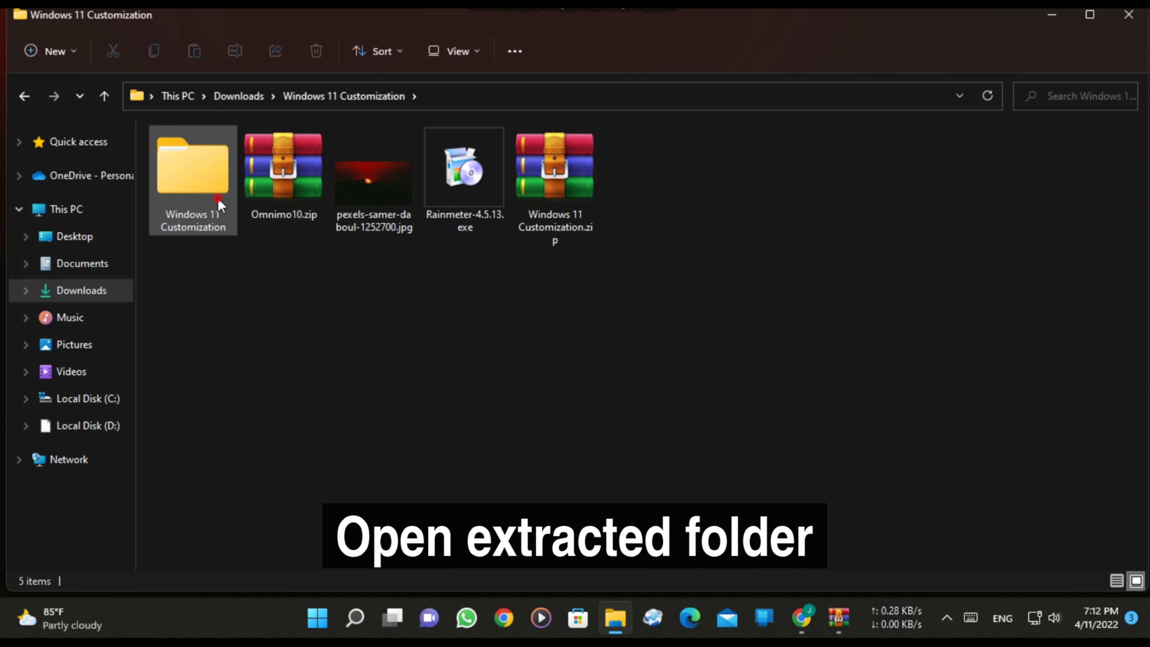
double_click(217, 199)
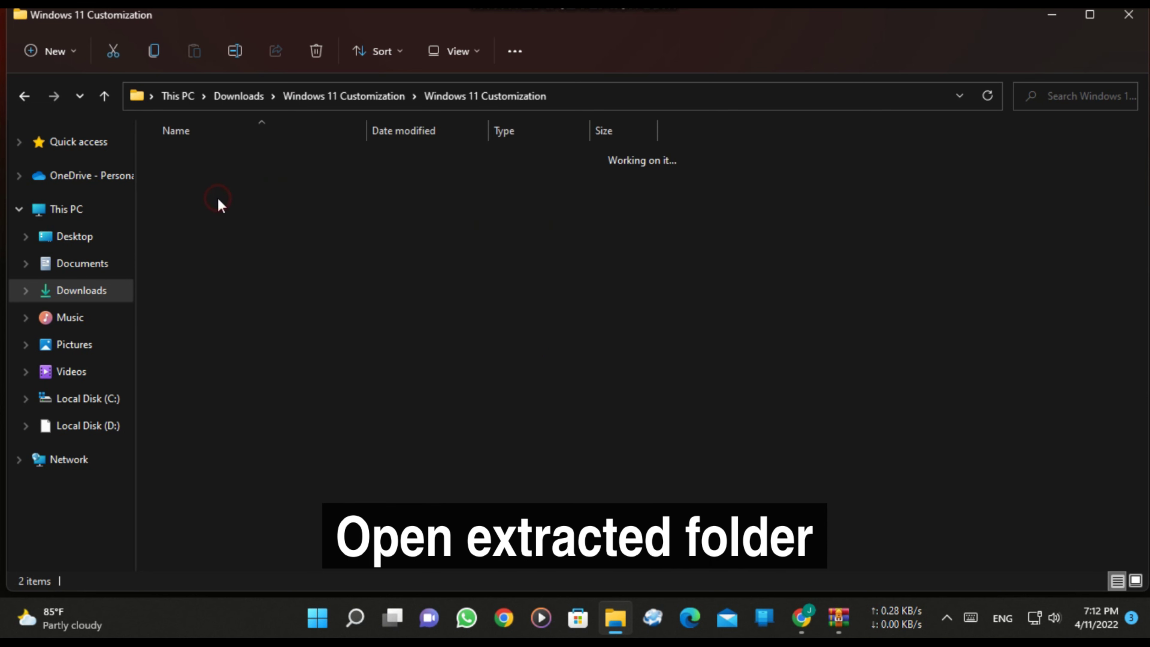
click(1135, 580)
click(435, 373)
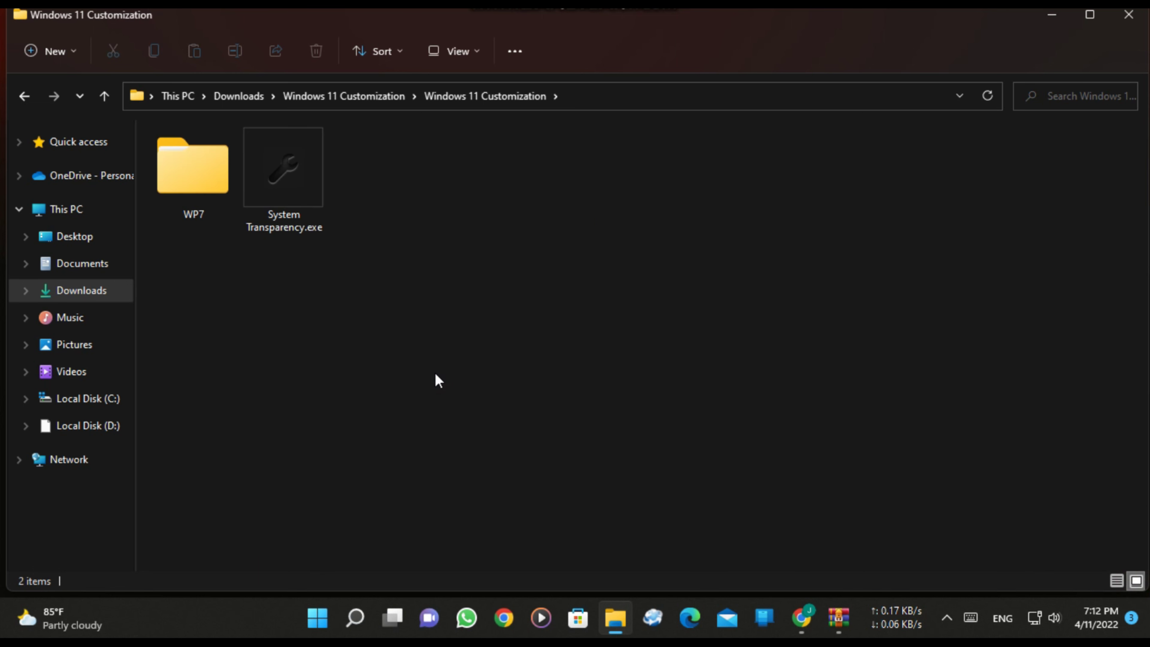
Step: Copy the WP7 folder from the extracted Windows 11 Customization folder
click(183, 212)
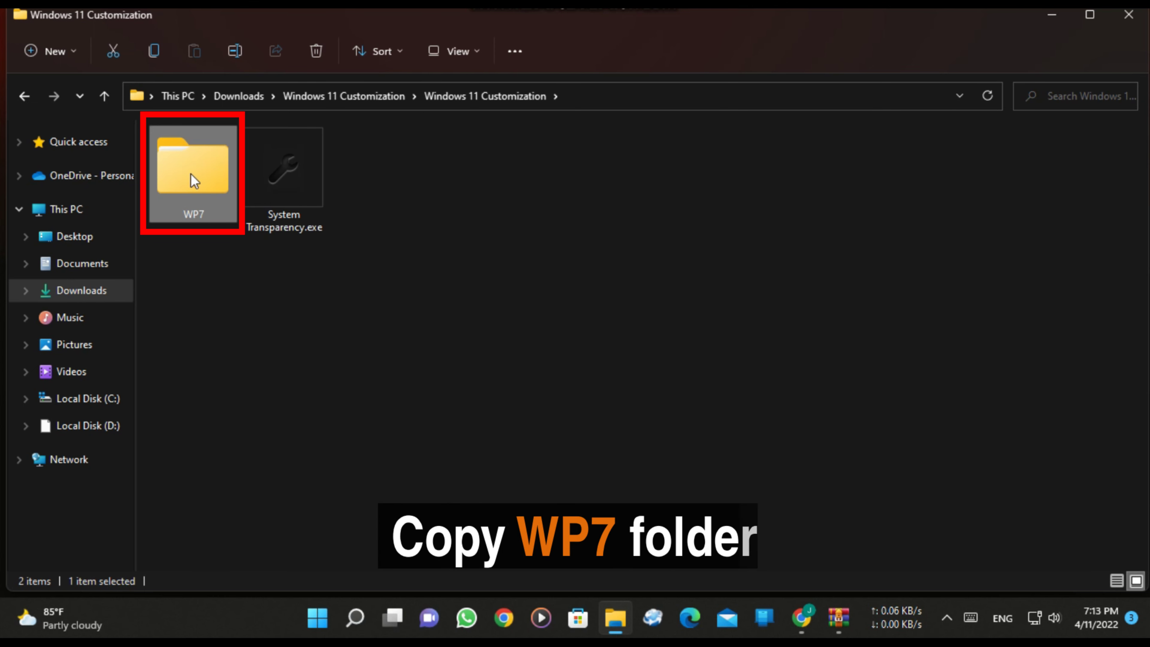
right_click(193, 180)
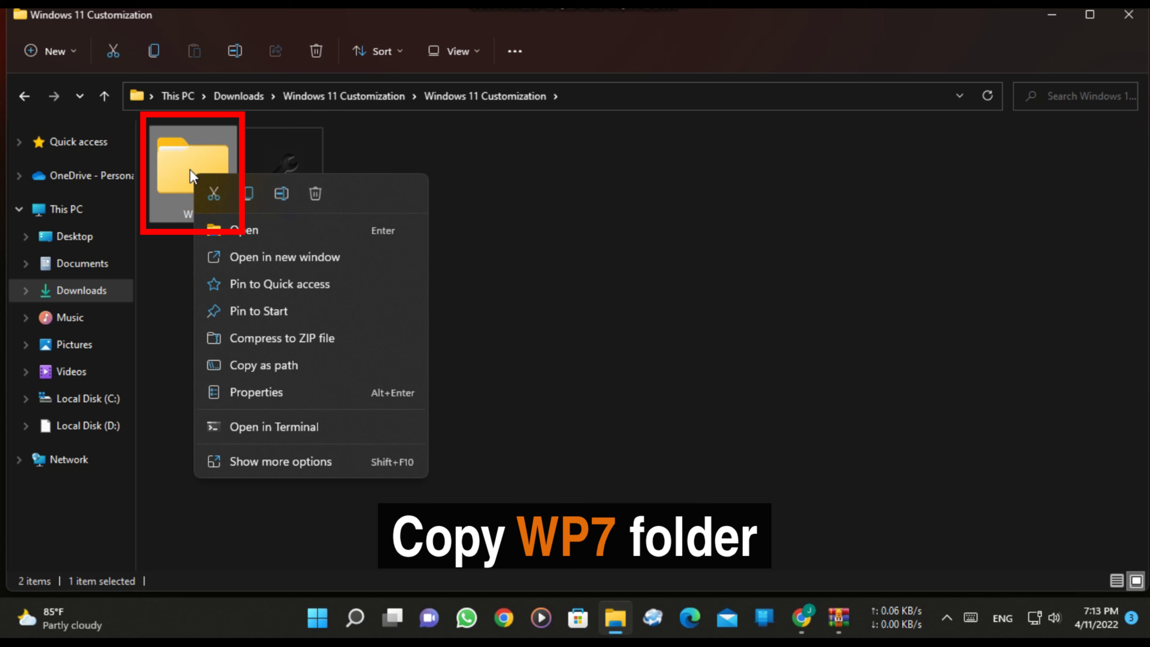
click(246, 194)
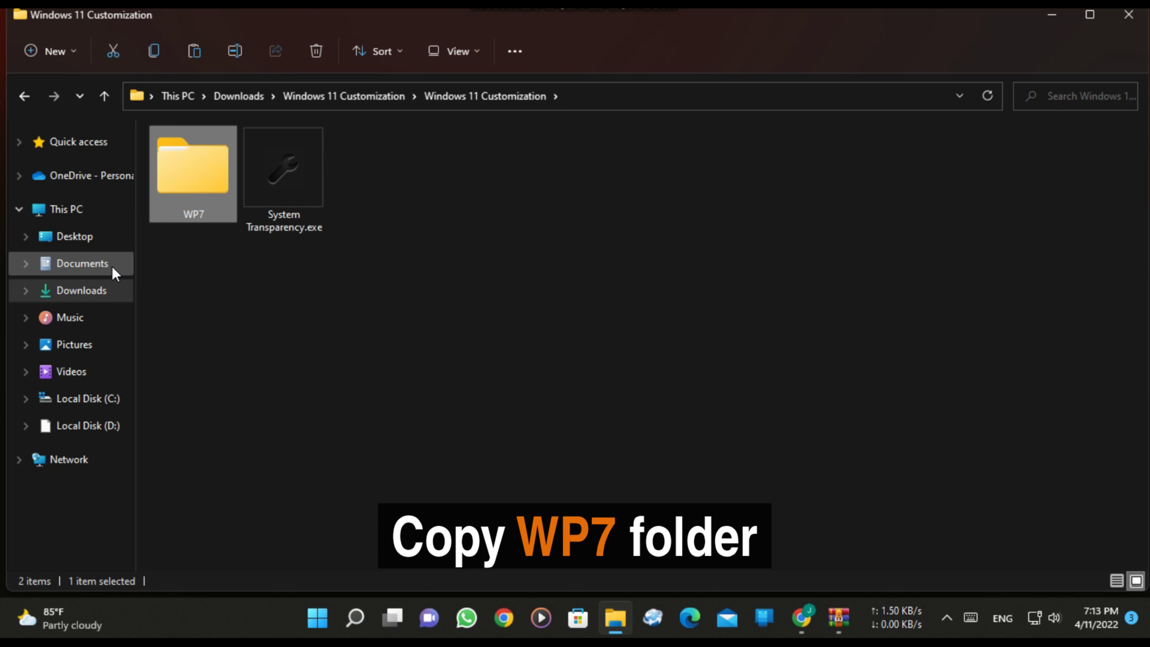
Step: Go to the Skins folder inside Documents > Rainmeter, displaying the Rainmeter folder's contents as large thumbnails
click(52, 218)
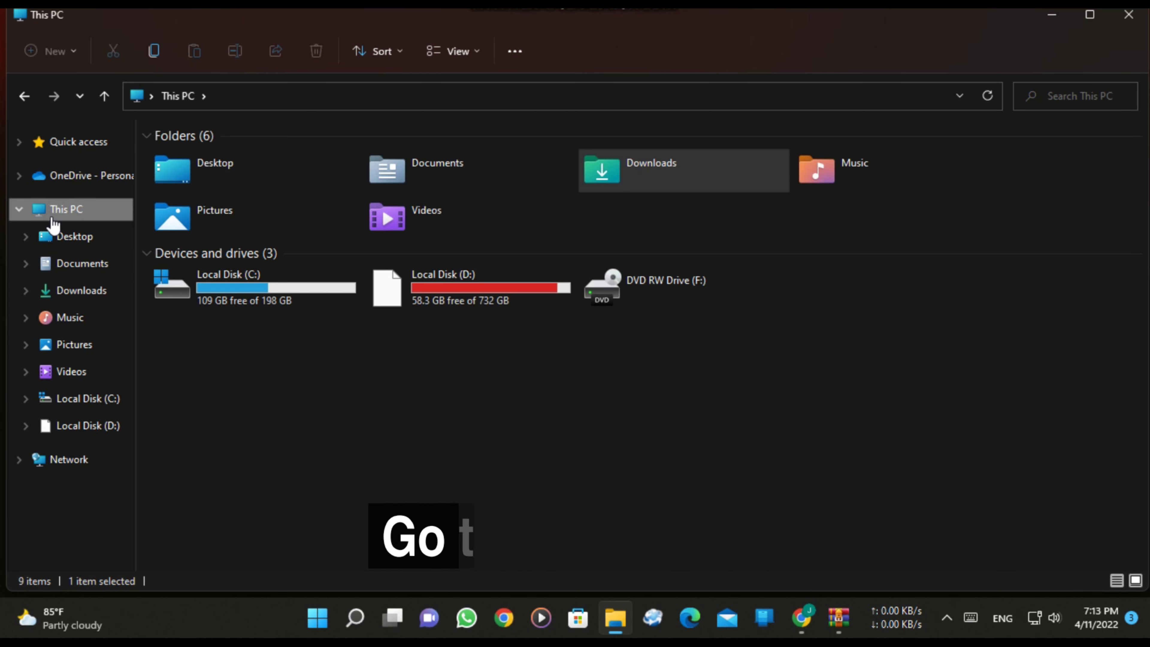
click(411, 176)
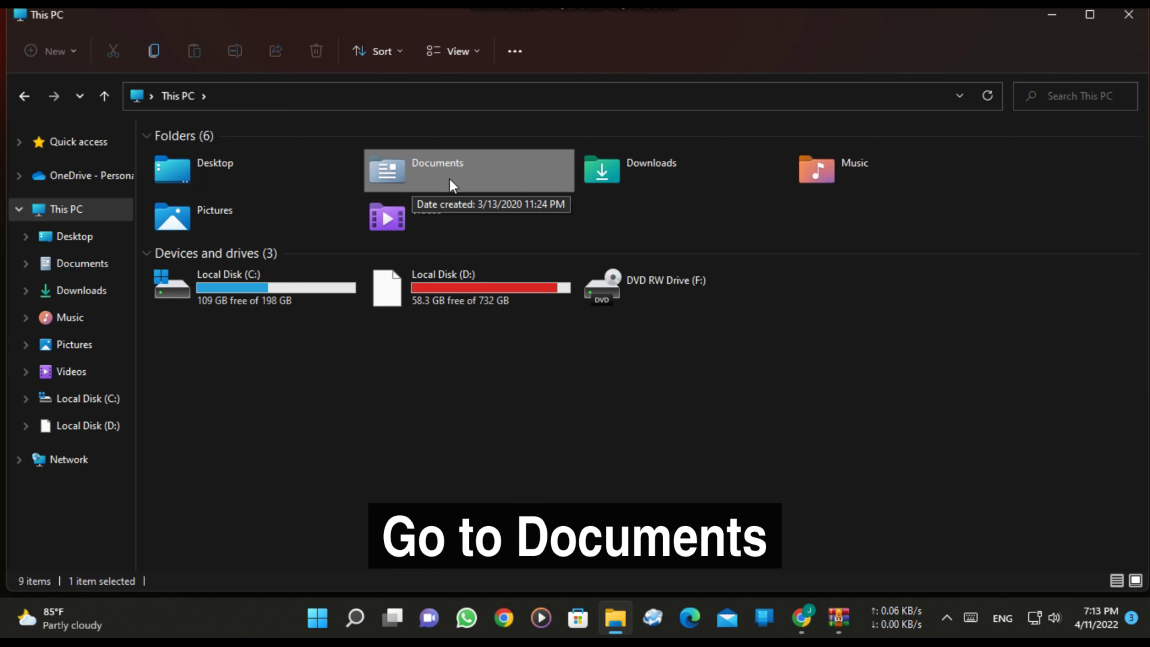
double_click(425, 167)
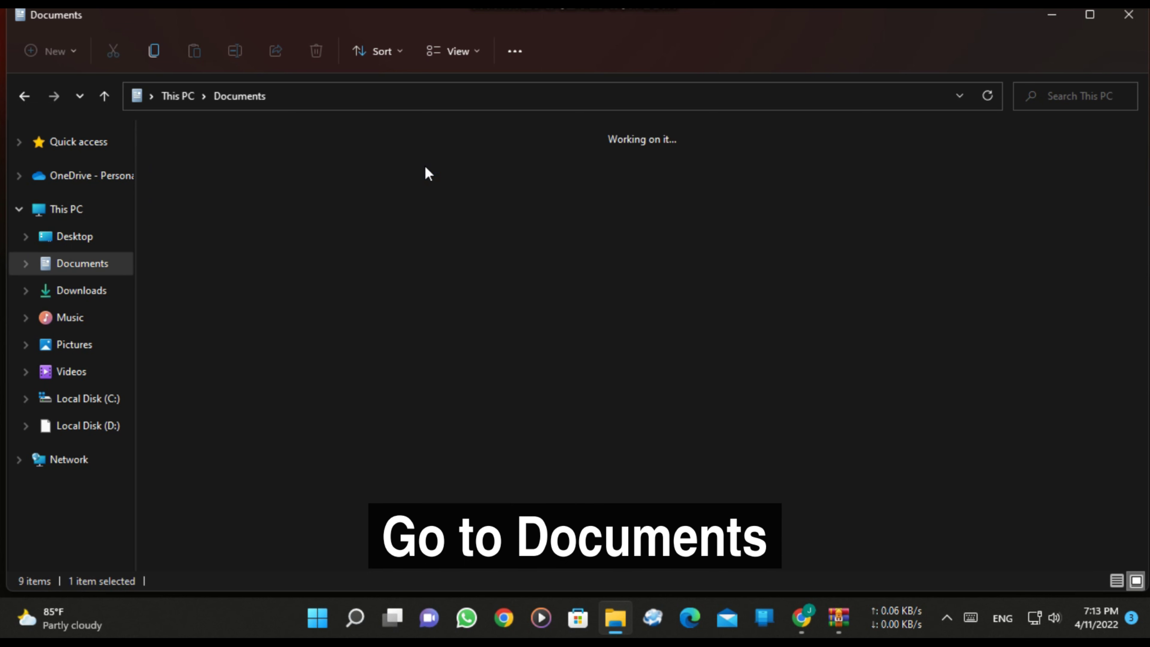
click(557, 314)
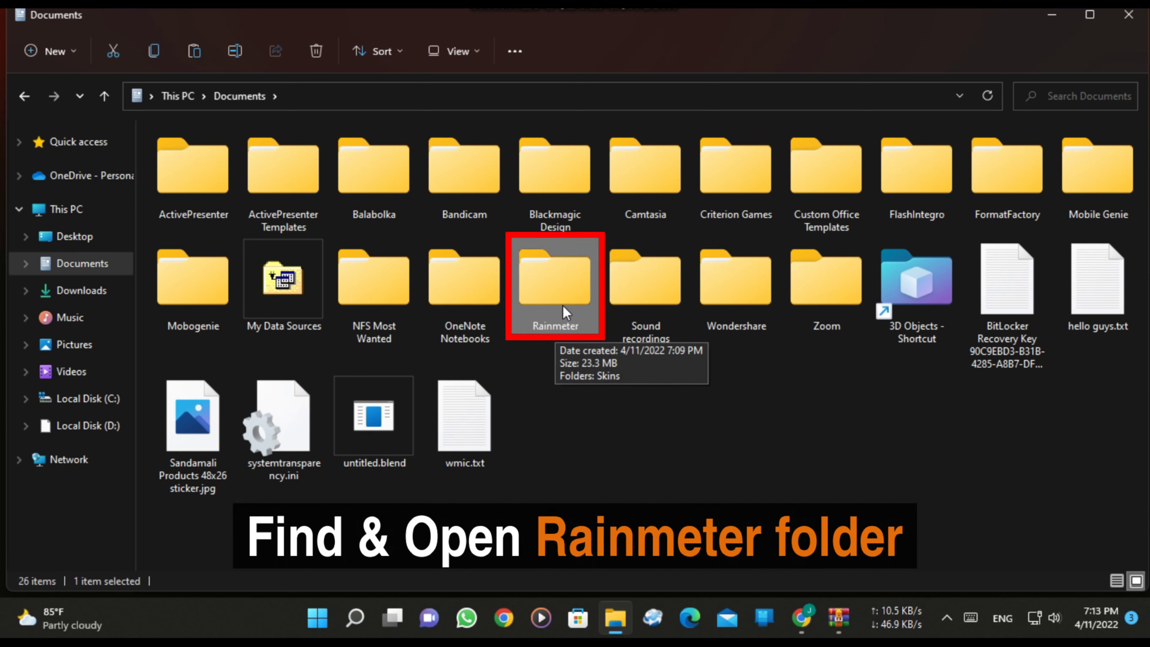
double_click(563, 282)
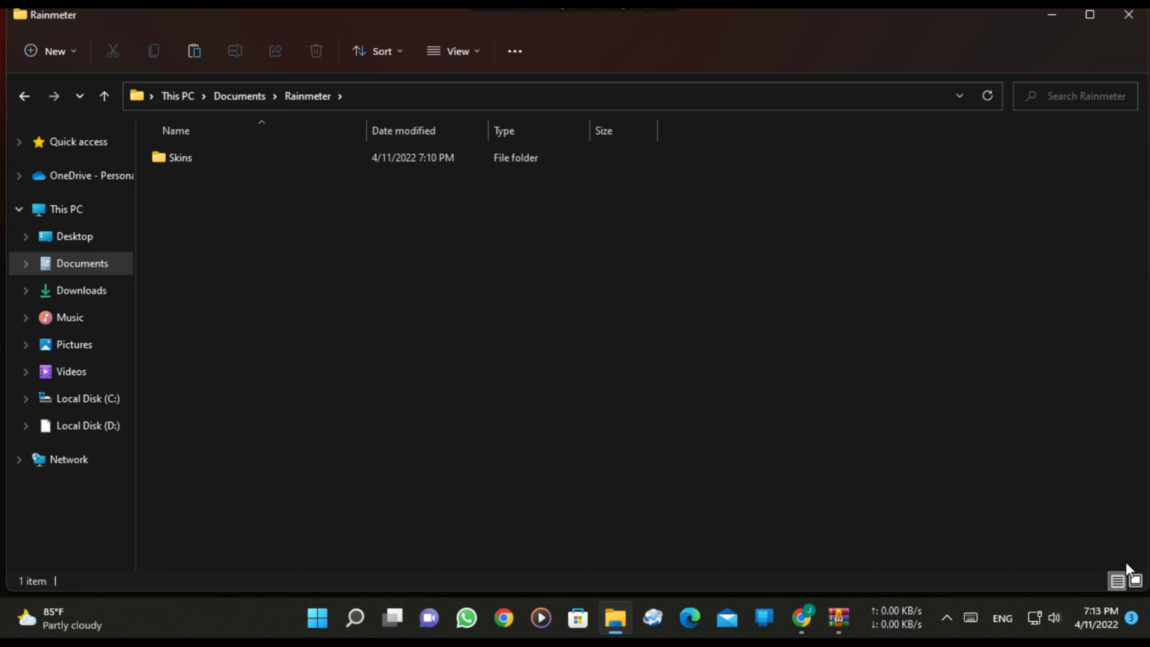
click(1133, 579)
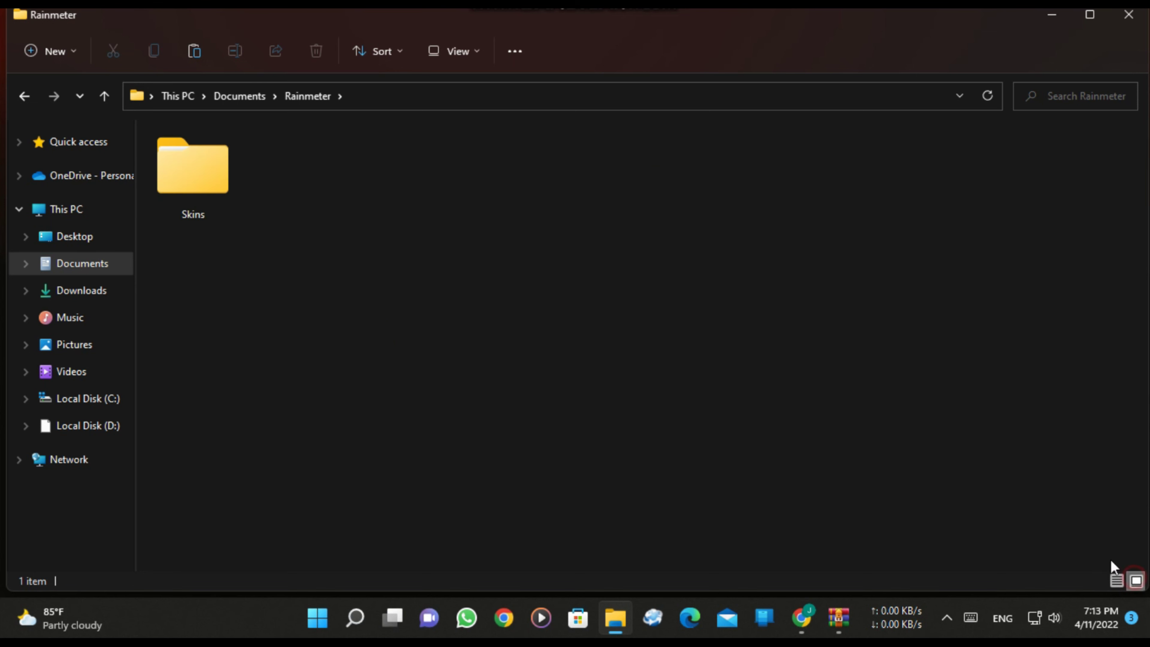
click(188, 195)
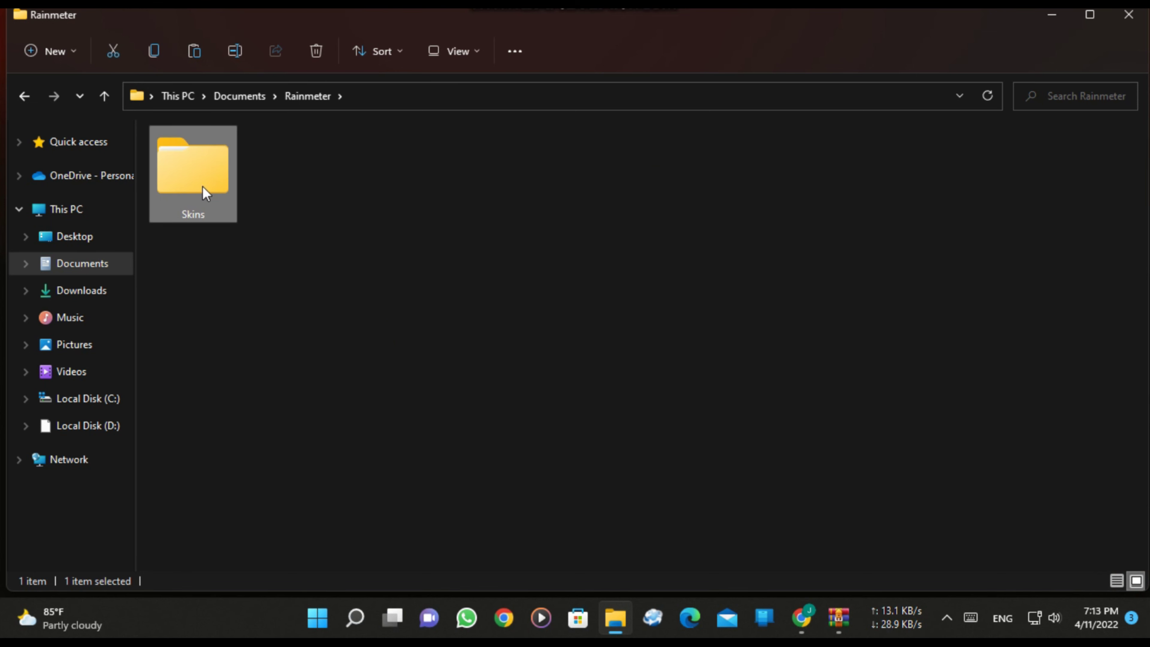
double_click(173, 179)
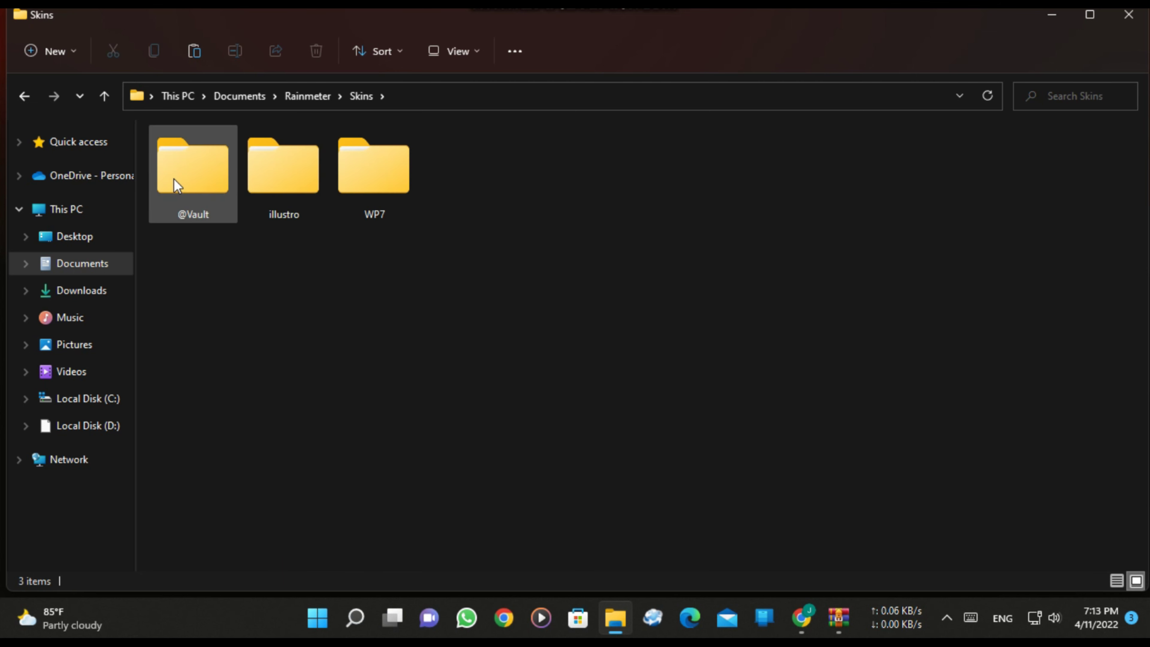
Step: Paste the WP7 folder into Skins, replacing the files in the destination
click(494, 271)
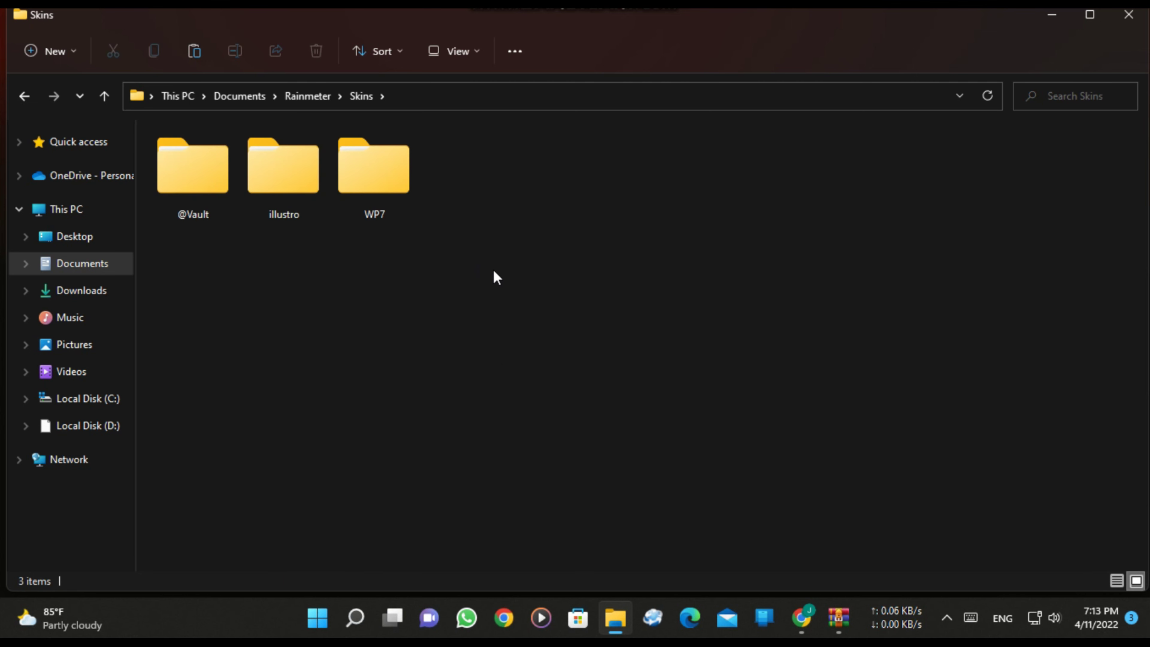
right_click(494, 272)
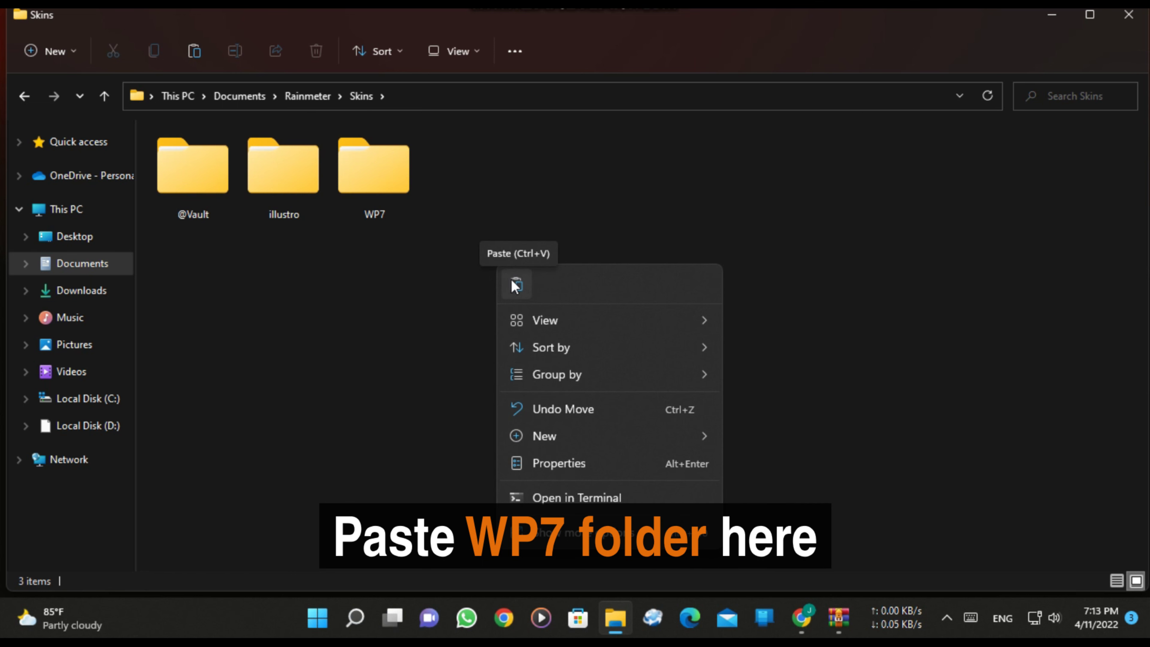
click(517, 285)
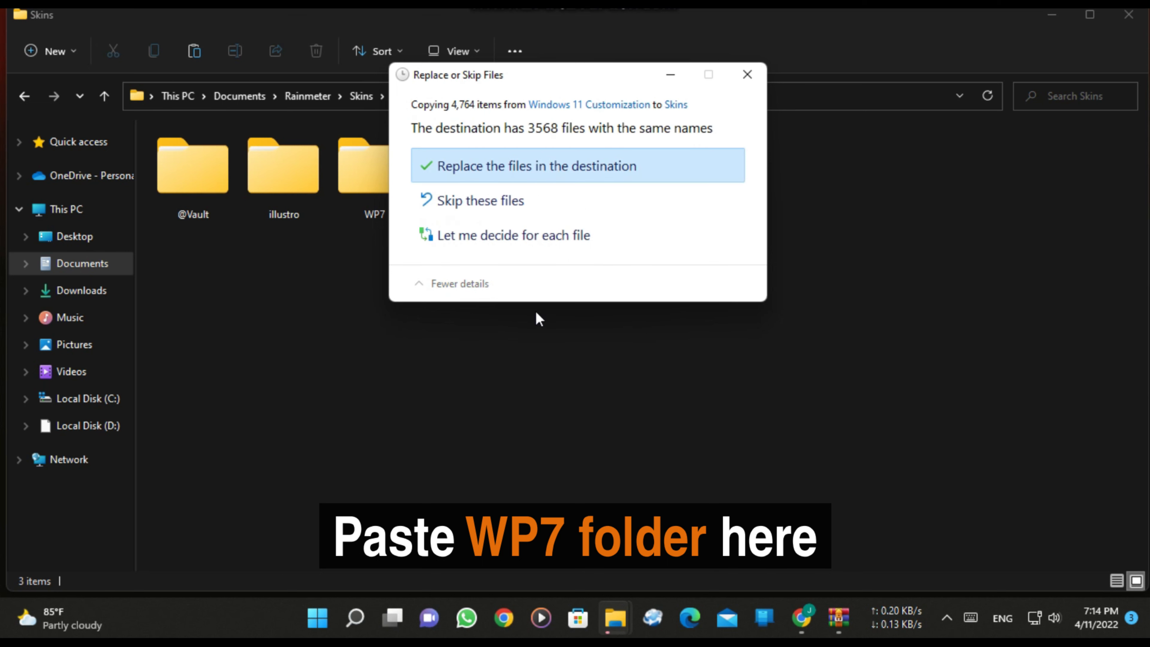
click(639, 162)
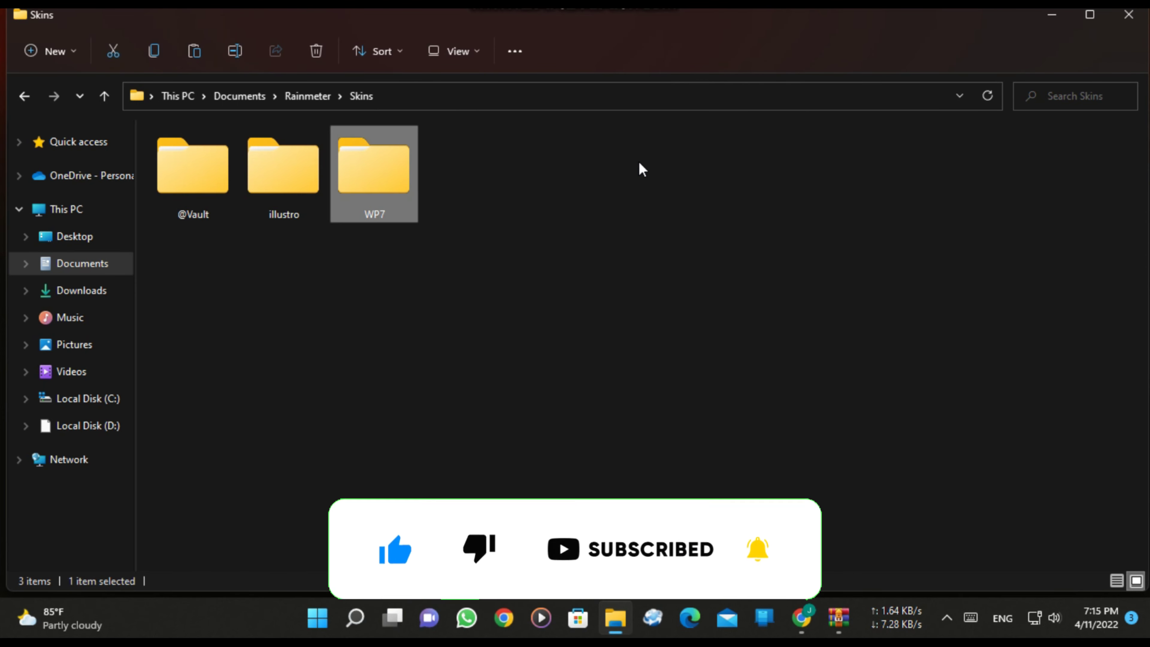
click(640, 163)
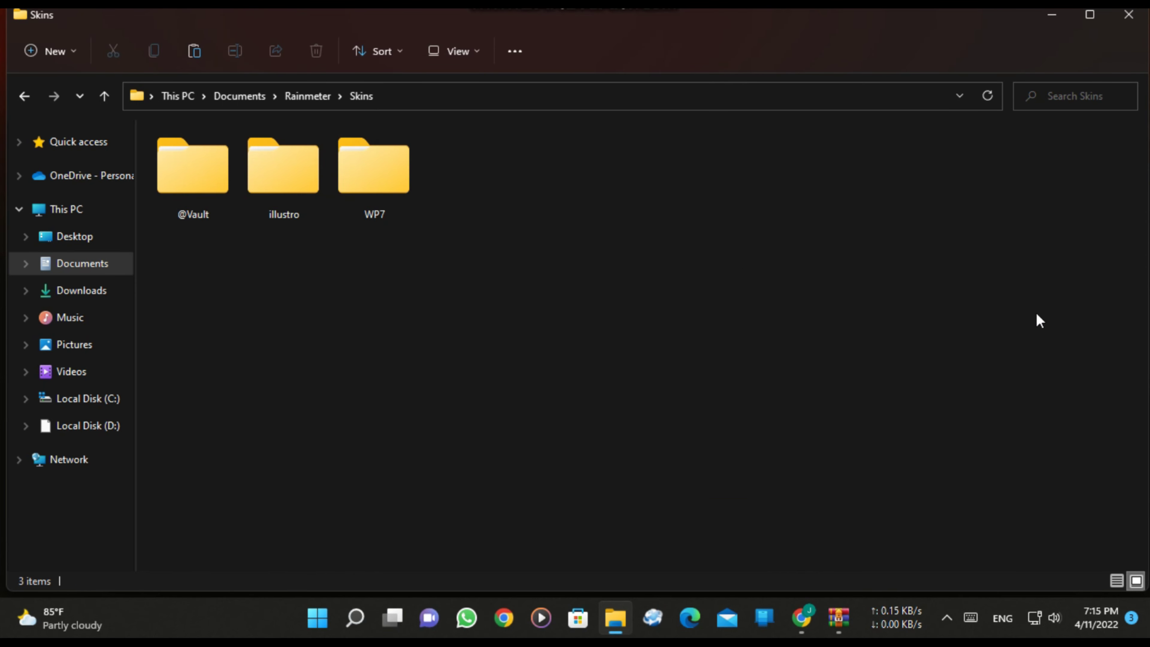
Step: Close the Skins folder window and the Windows 11 Customization.zip archive to return to the desktop
click(1123, 25)
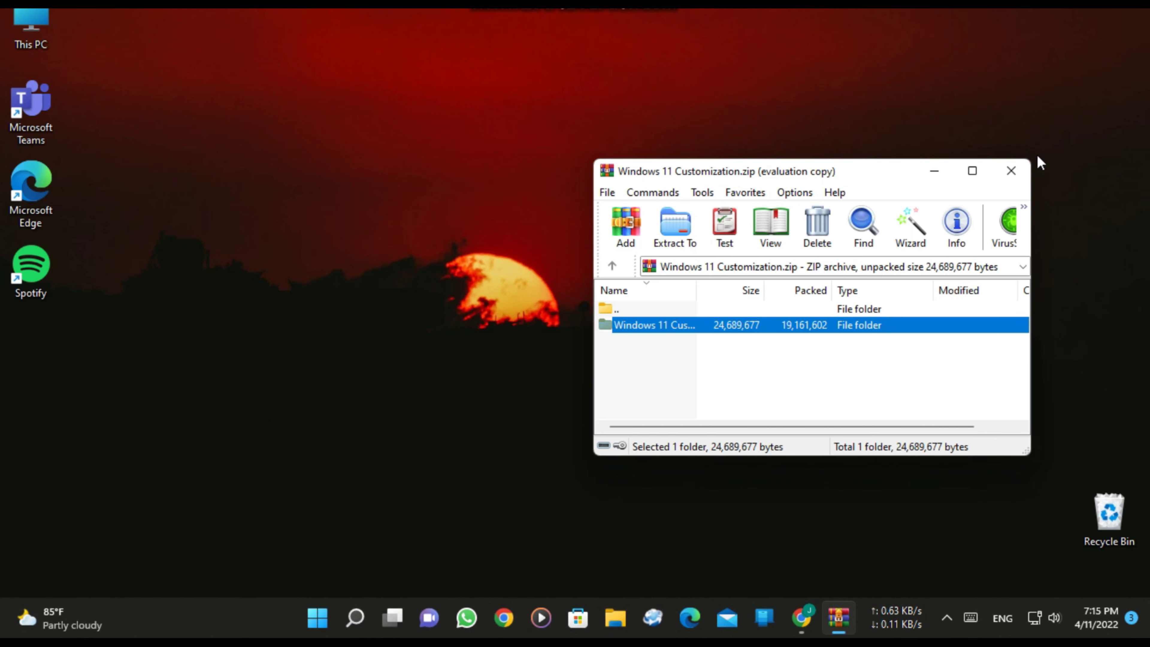
click(1011, 171)
right_click(479, 152)
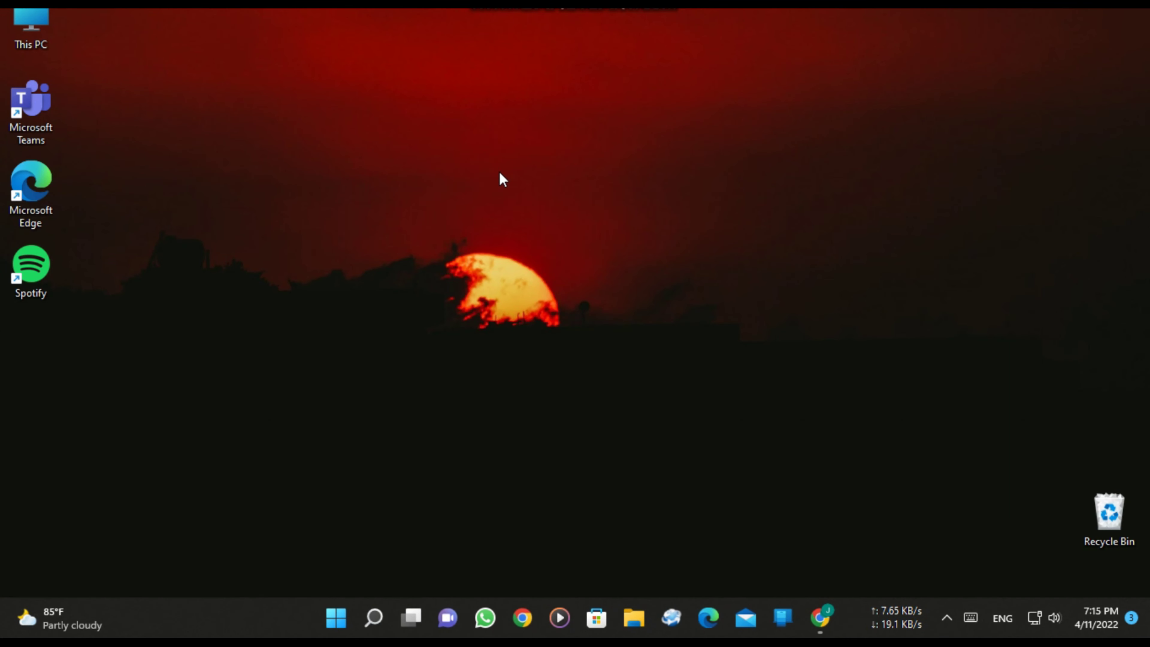
click(527, 254)
Step: Search Windows for rainmeter, launch the Rainmeter app, and close the Omnimo welcome window
mouse_move(365, 632)
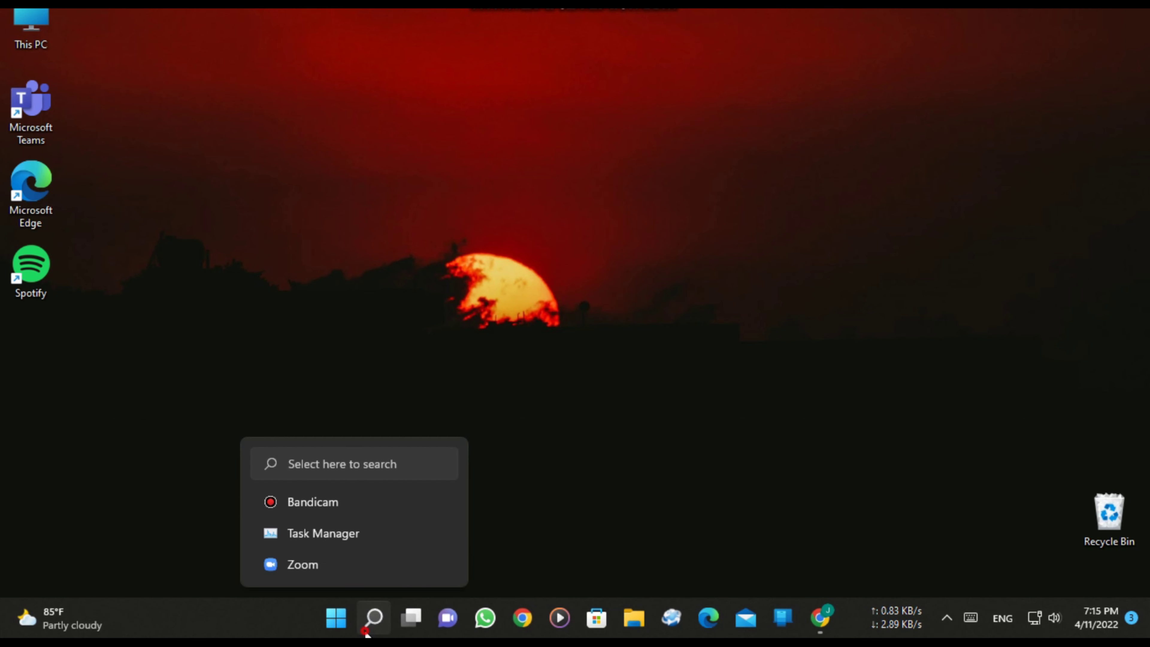
click(366, 632)
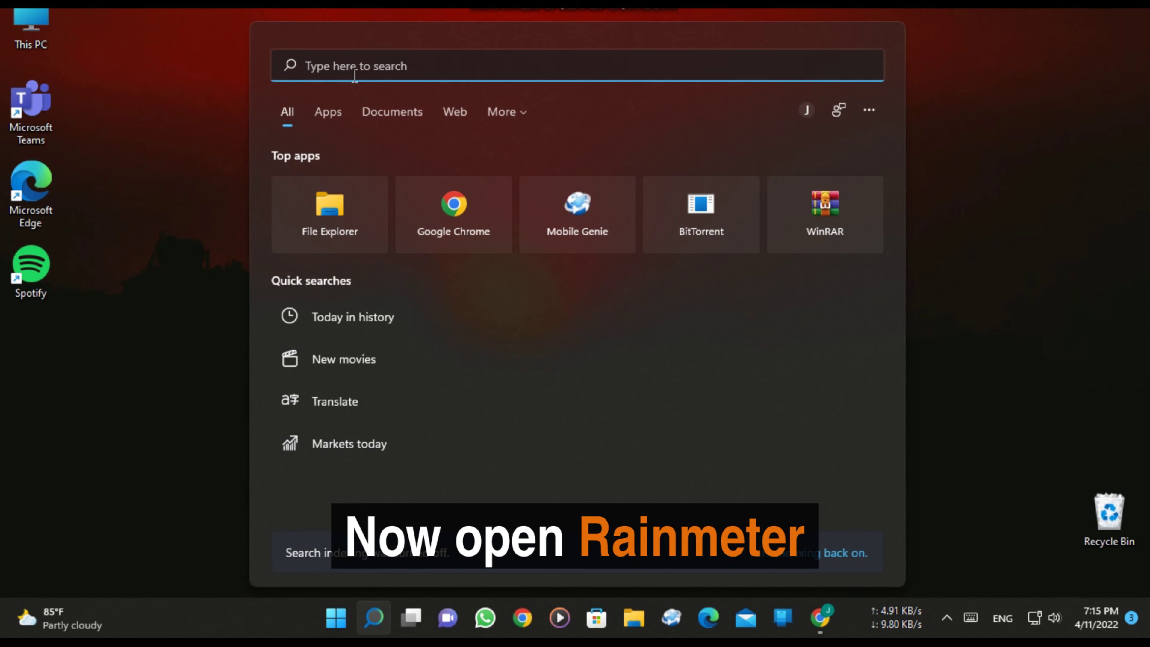
text(ra)
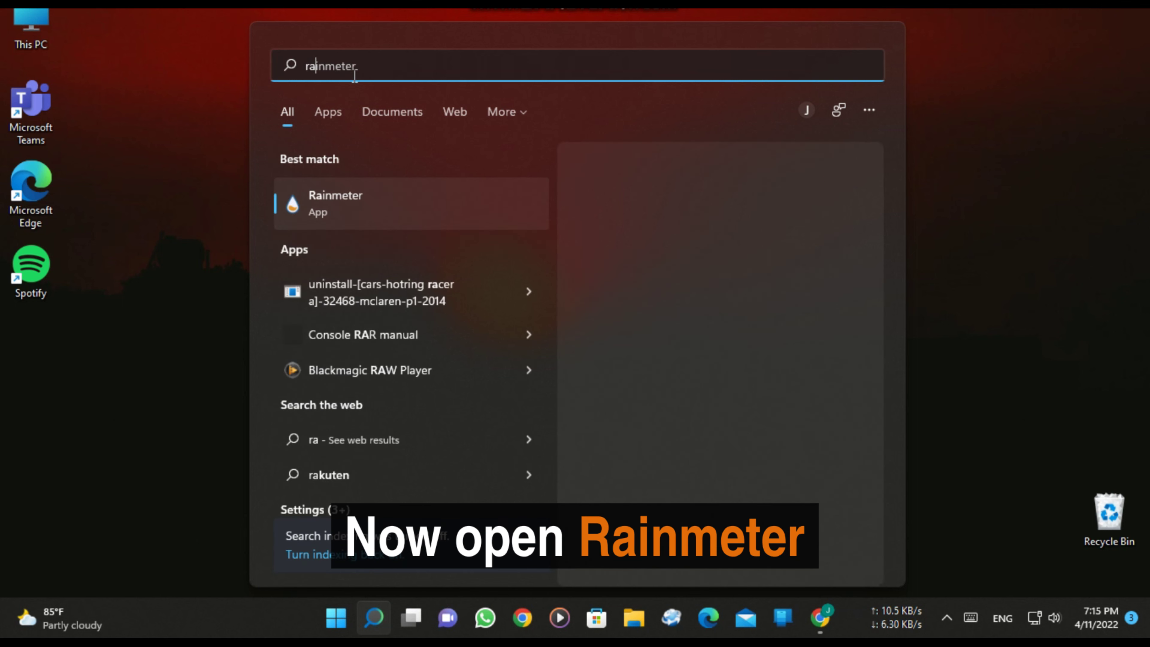
text(inme)
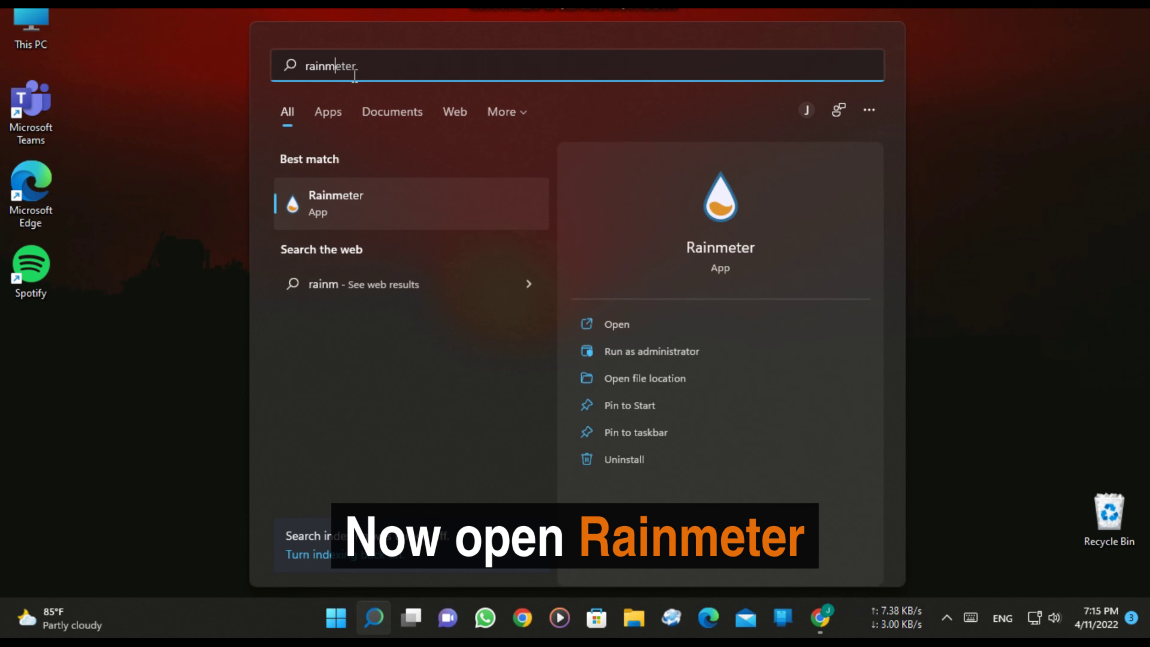
text(ter)
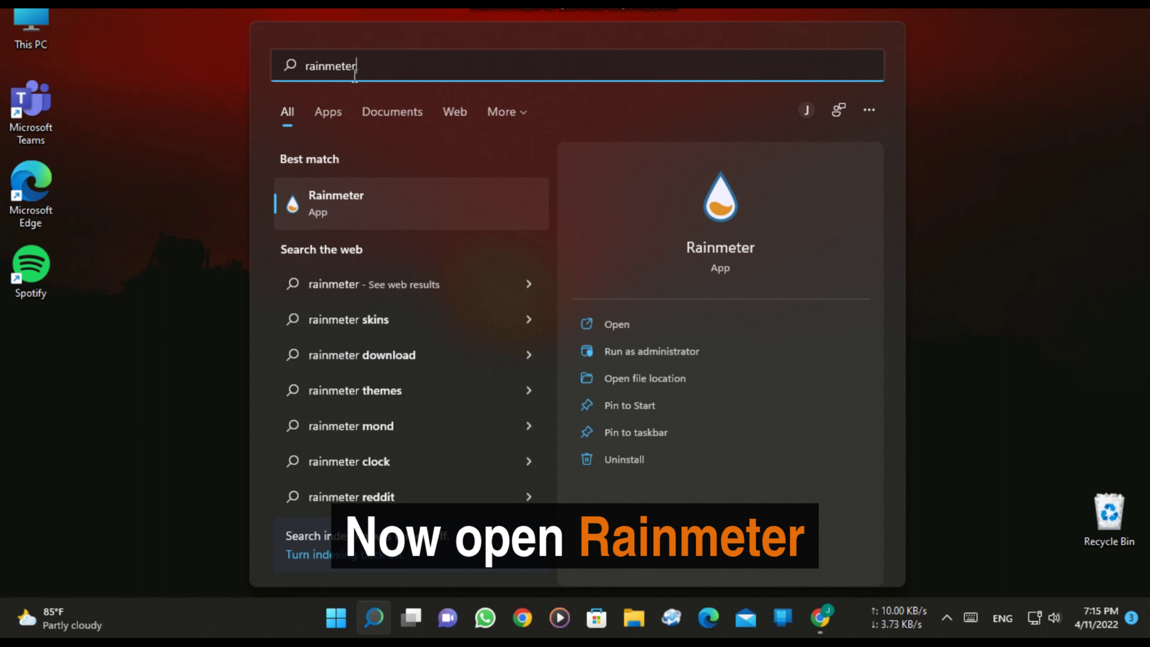
click(625, 323)
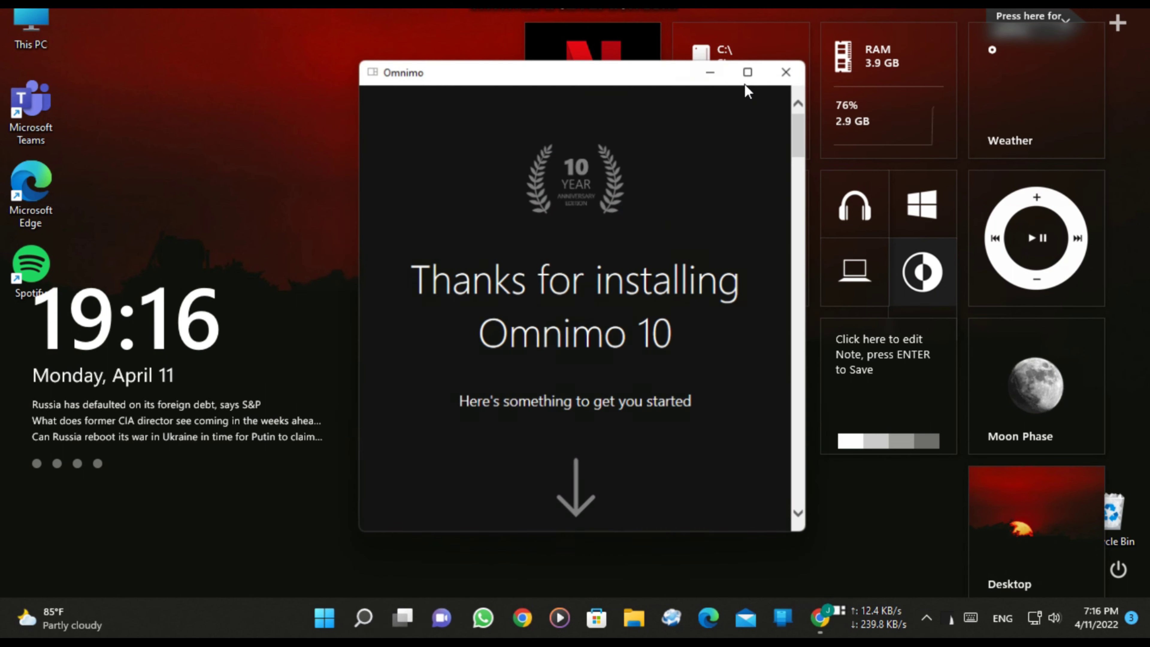
click(789, 71)
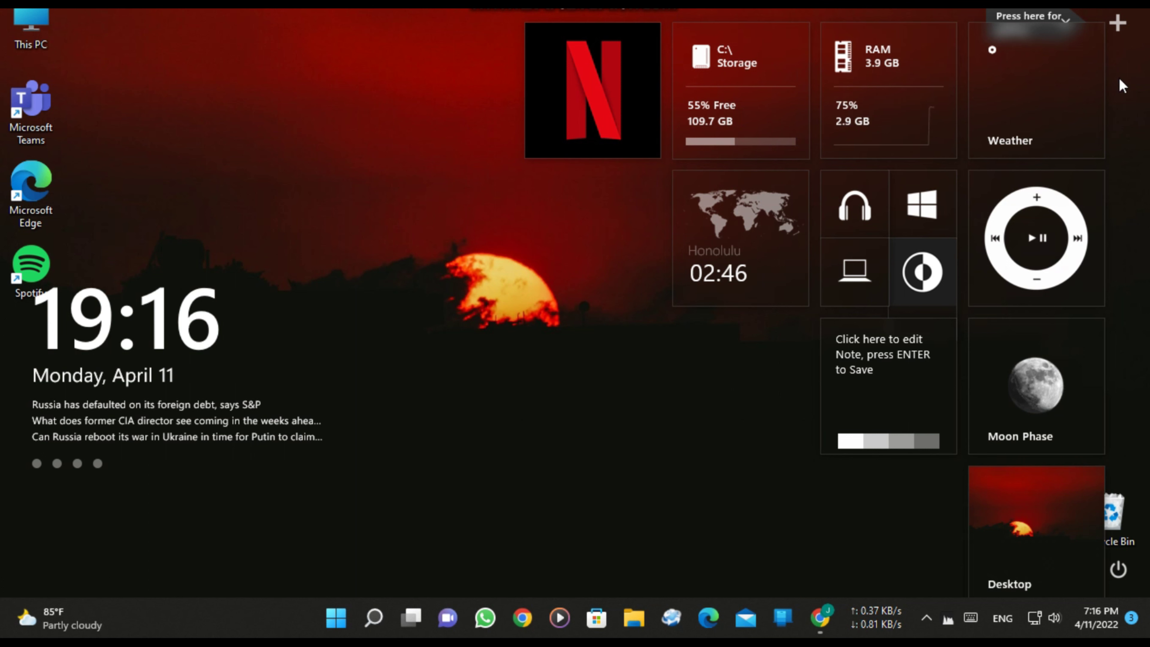
Step: Open Omnimo's saved layouts and load the red sunset layout whose thumbnail shows the 18:40 clock
mouse_move(1121, 63)
click(1117, 53)
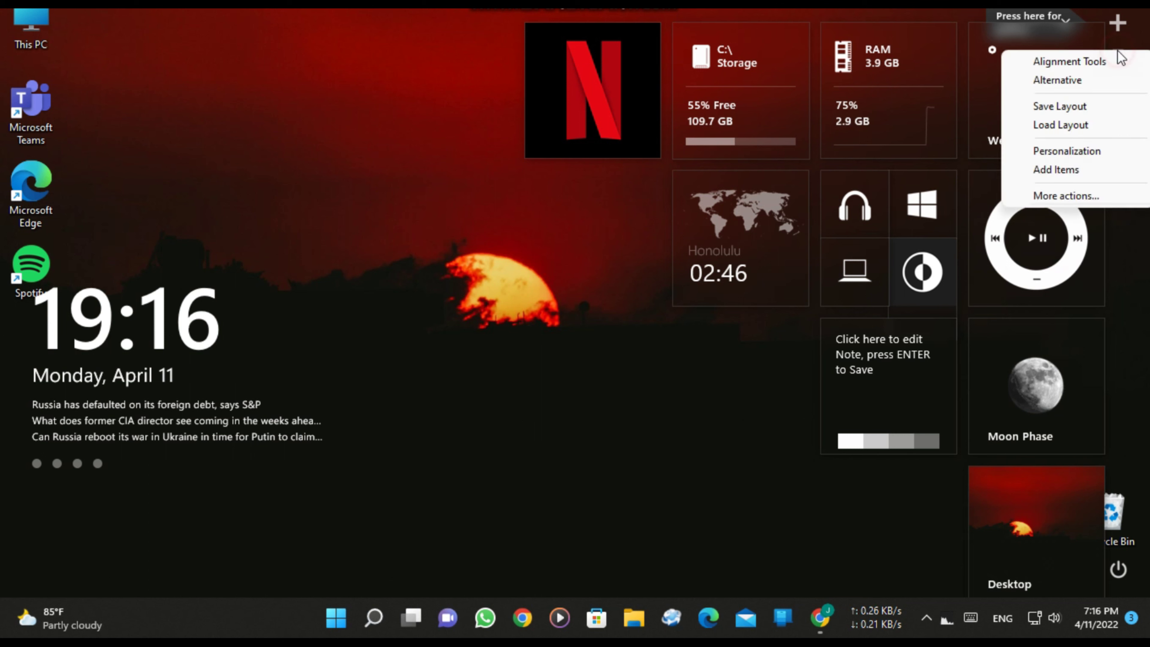
click(1060, 127)
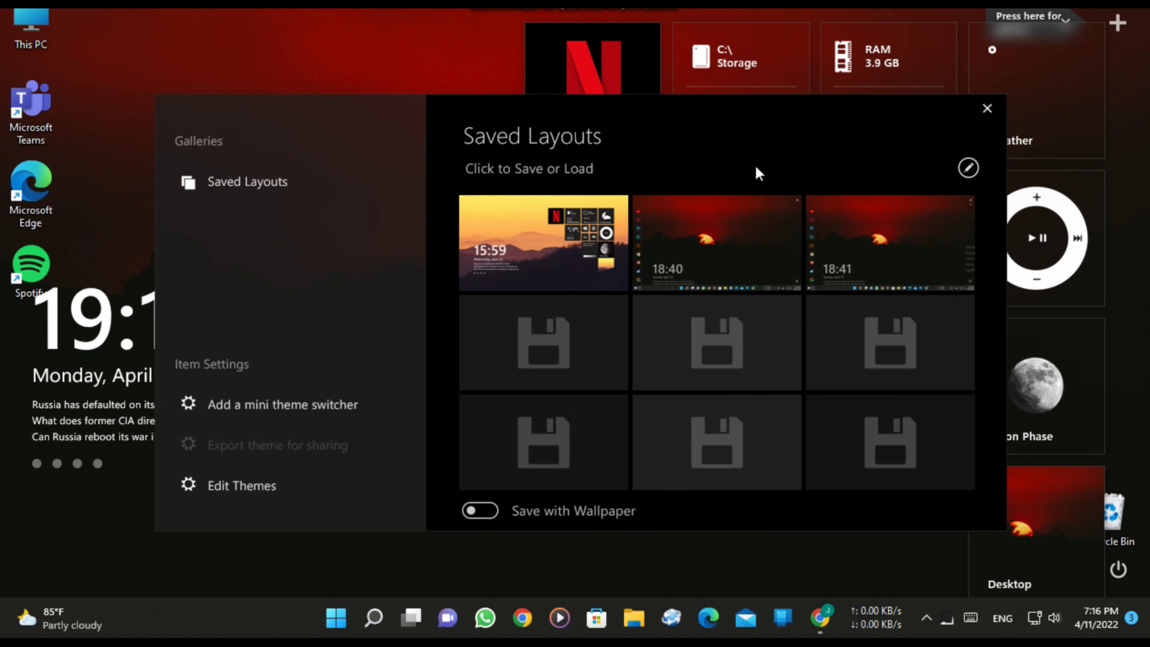
click(718, 234)
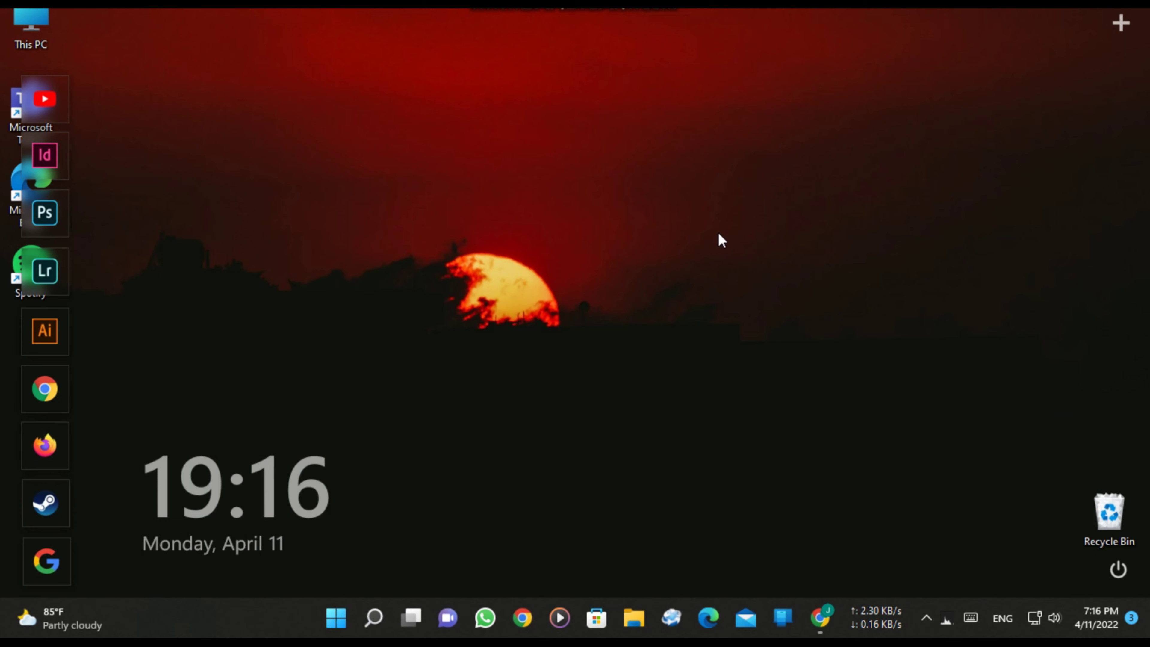
Step: Hide all desktop icons so only the Omnimo items remain over the wallpaper, and refresh the desktop
right_click(596, 205)
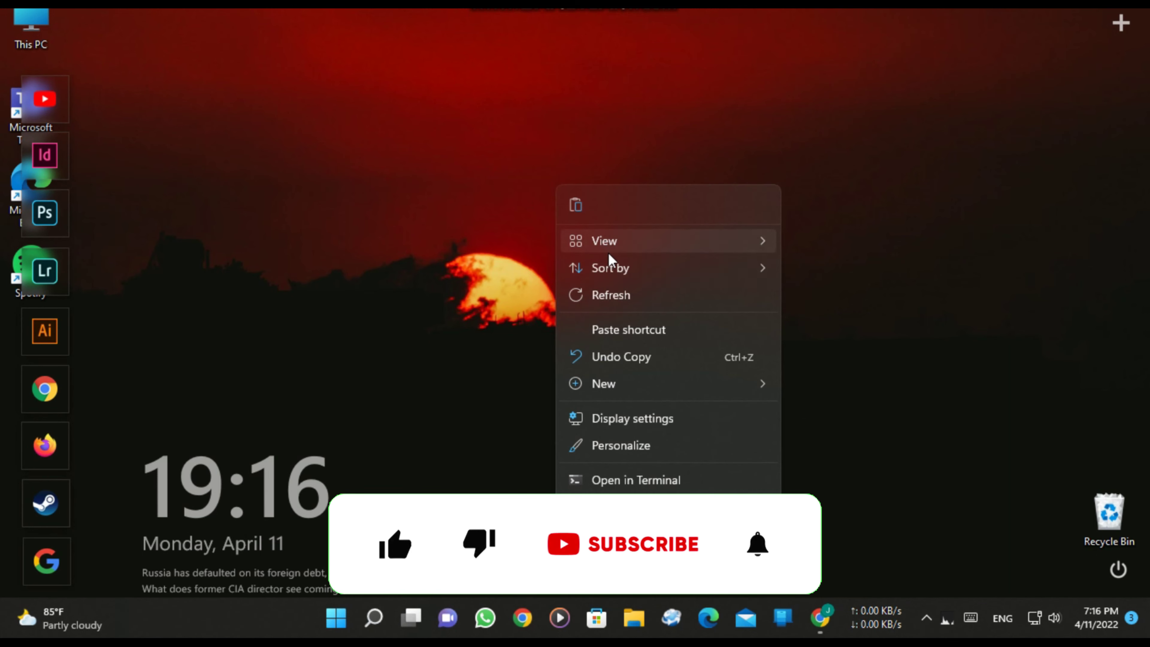
click(607, 294)
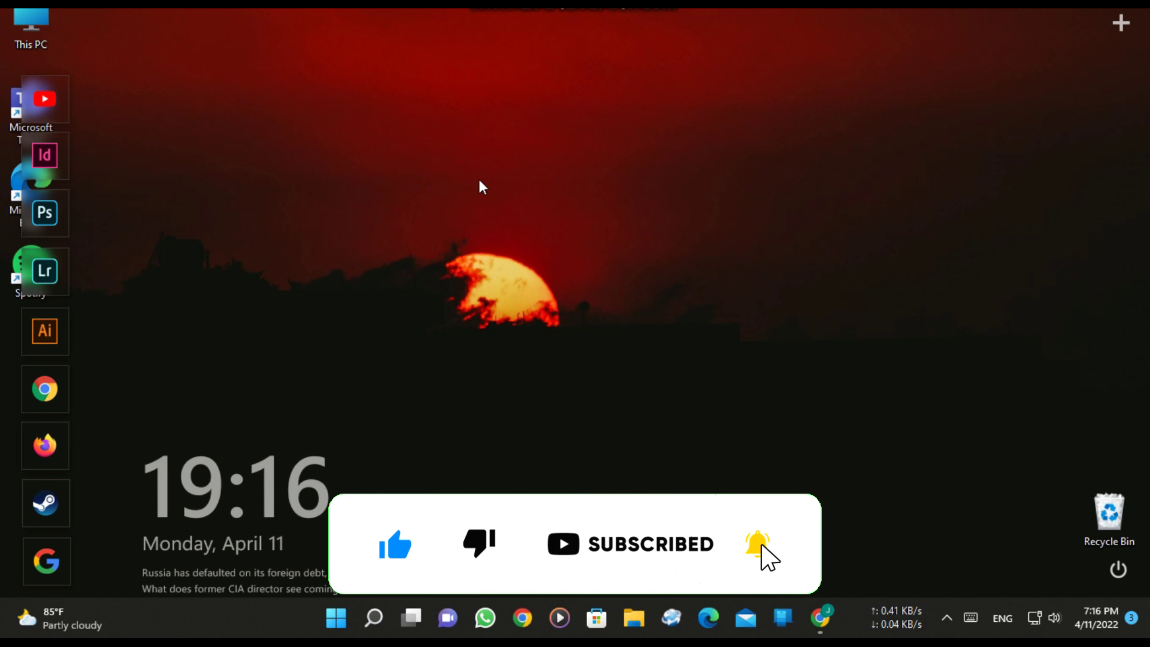
right_click(417, 178)
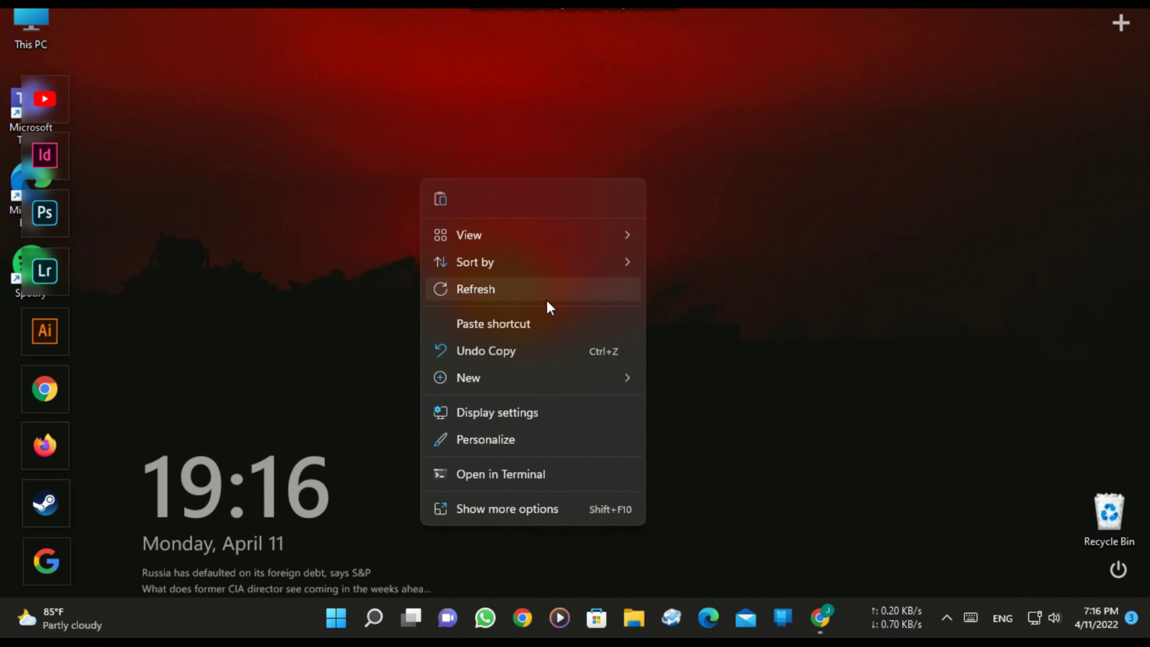
mouse_move(542, 238)
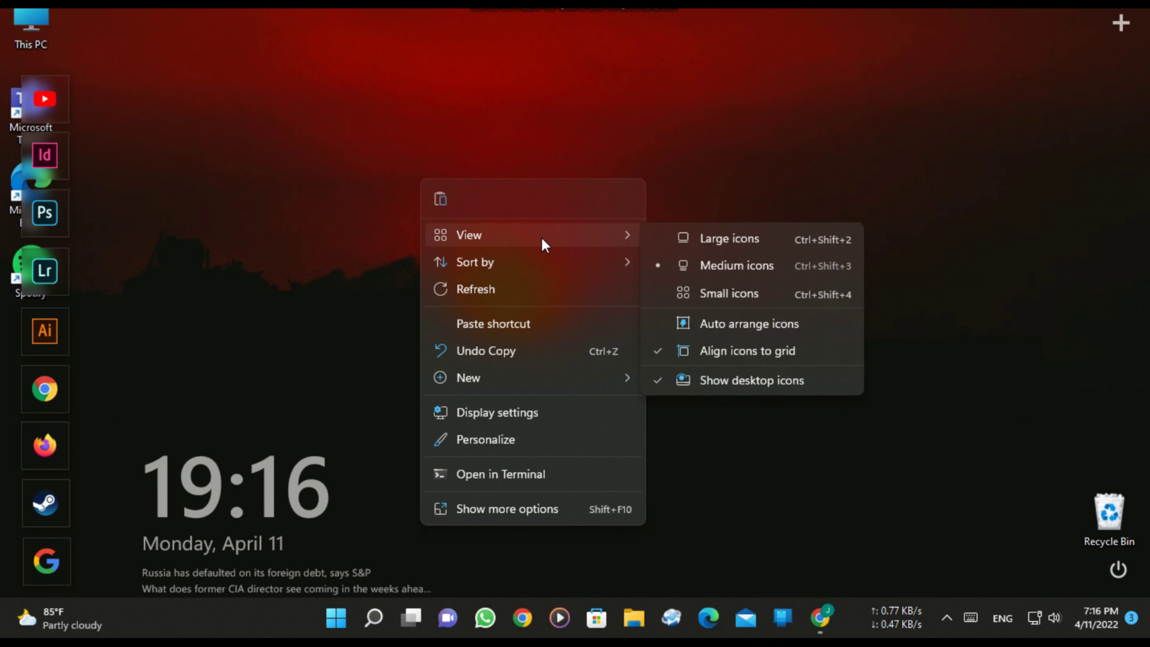
click(655, 379)
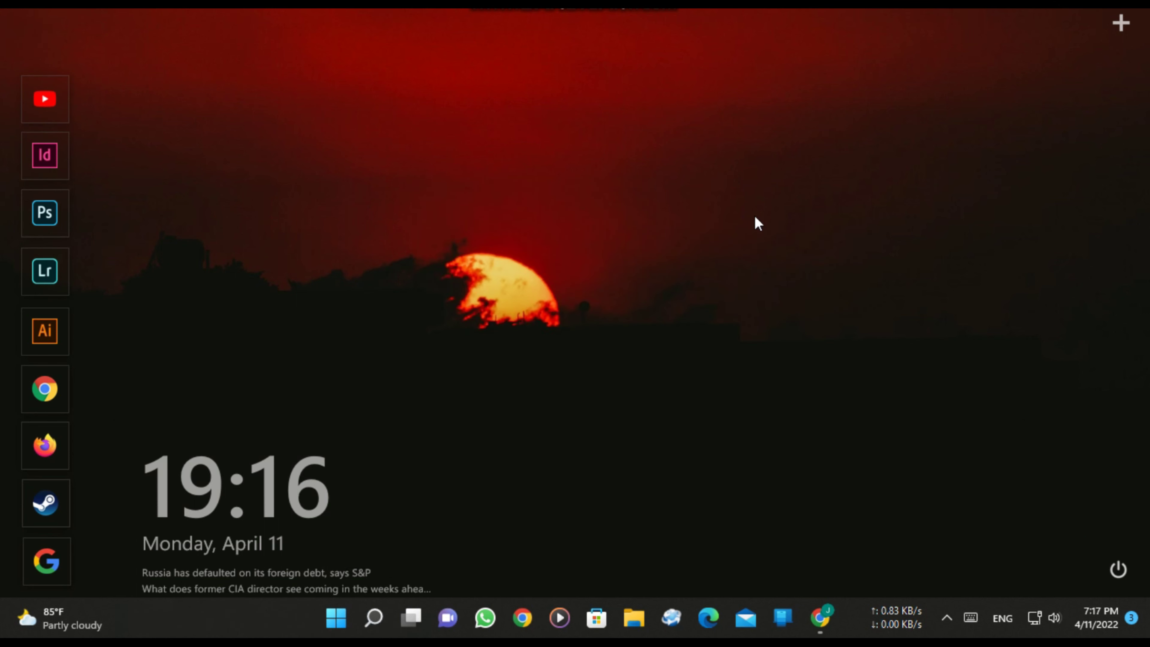
right_click(722, 153)
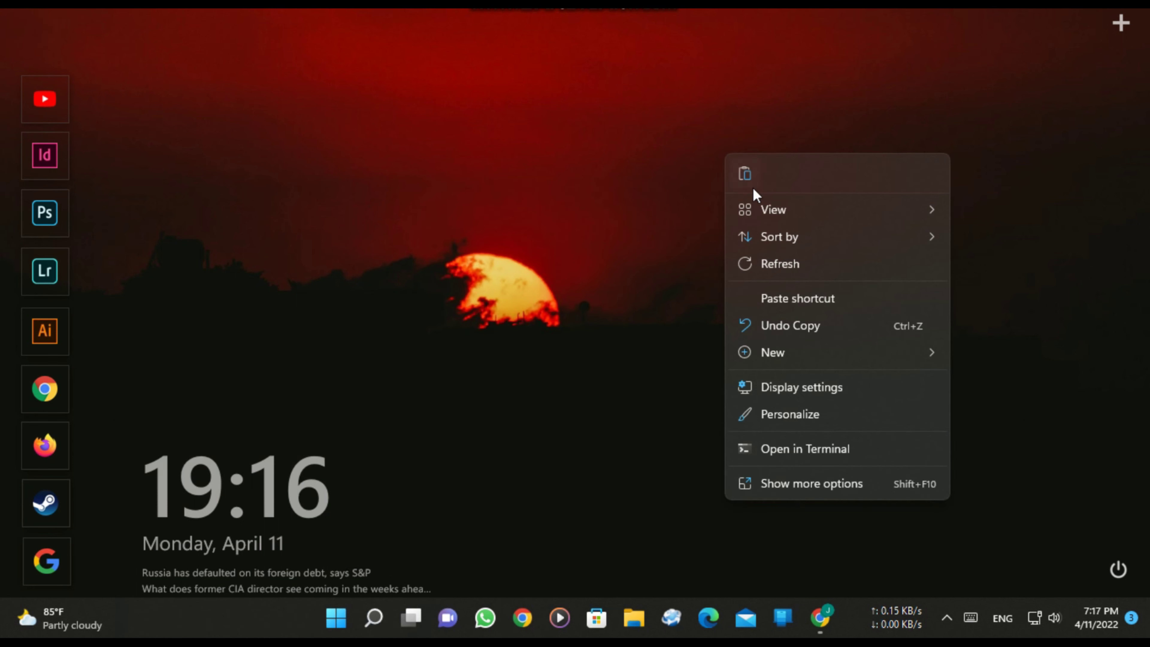
click(769, 264)
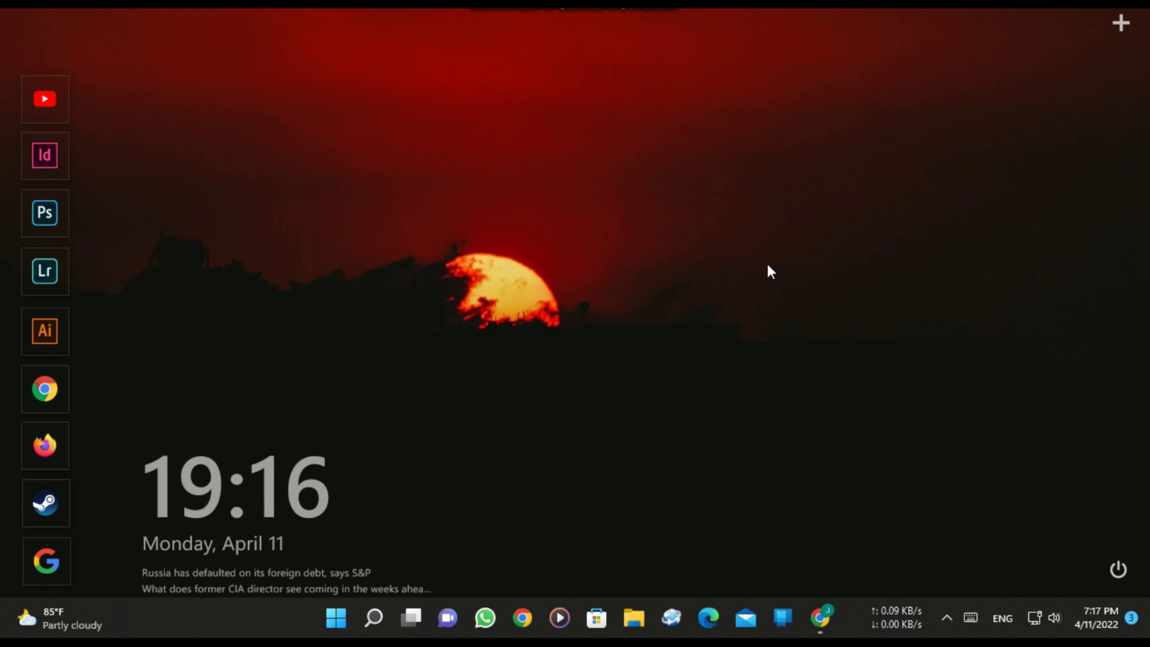
Step: Set the taskbar to hide automatically in the Windows taskbar behaviors, and close Settings
right_click(851, 611)
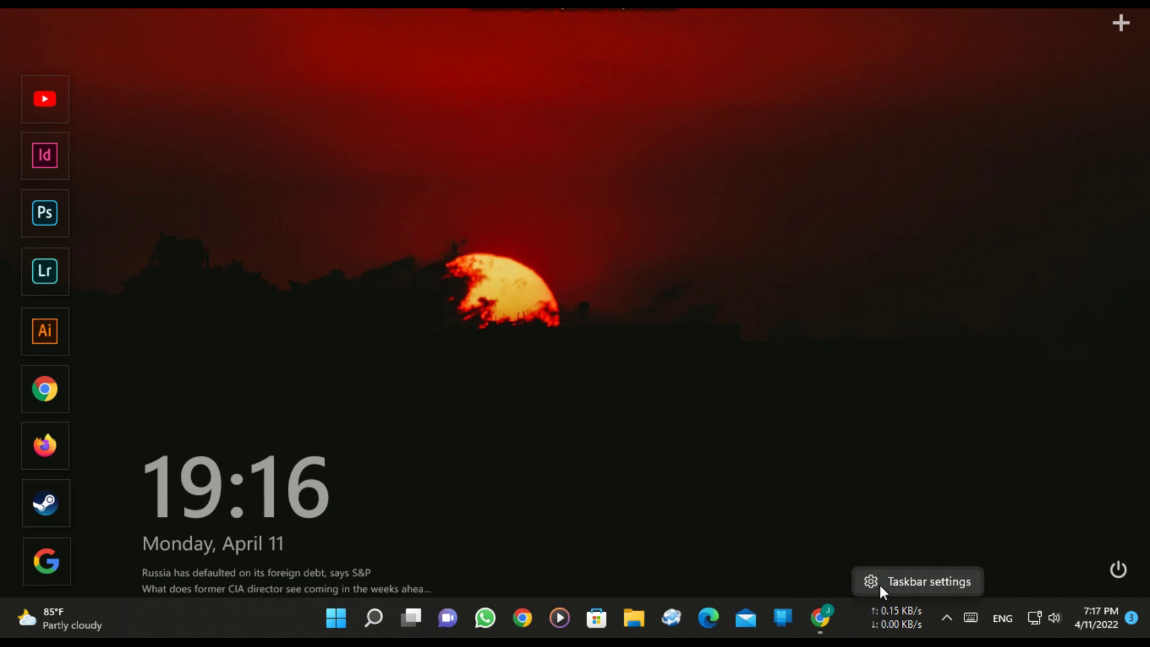
click(900, 581)
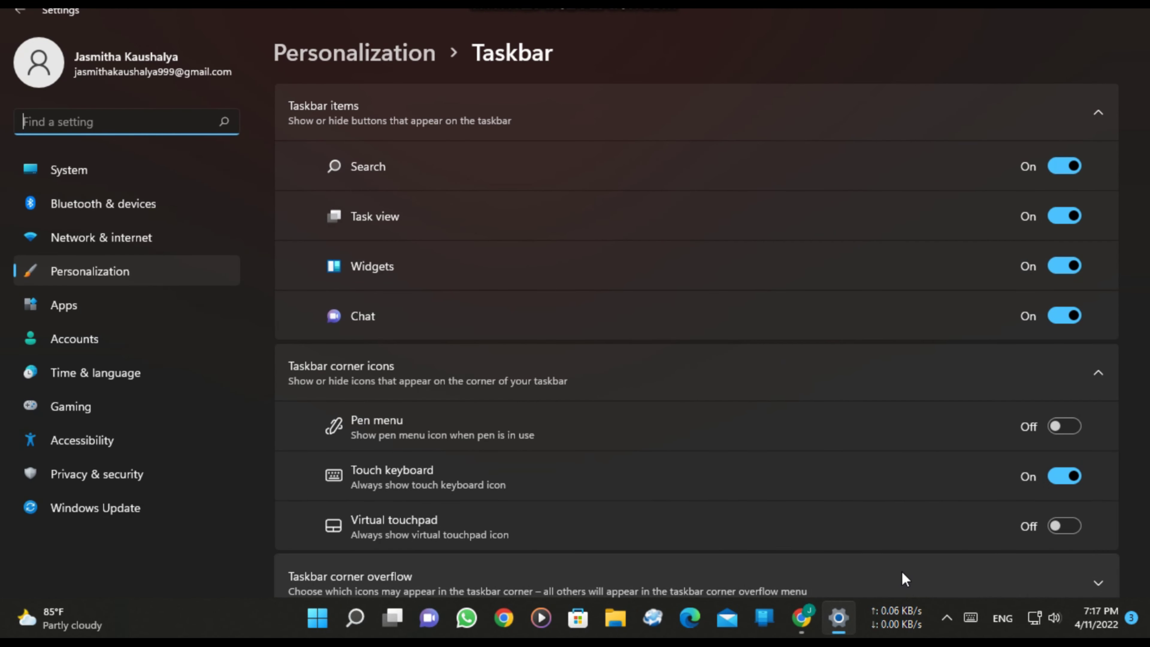
scroll(725, 355, down, 3)
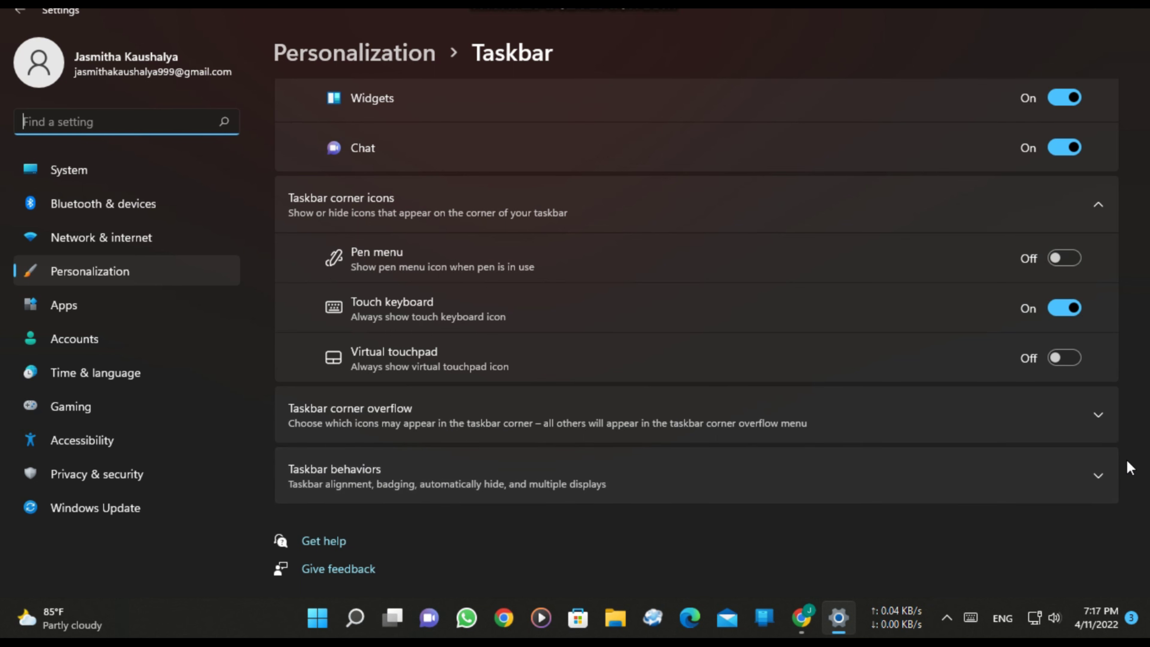
click(1100, 475)
scroll(1054, 355, down, 2)
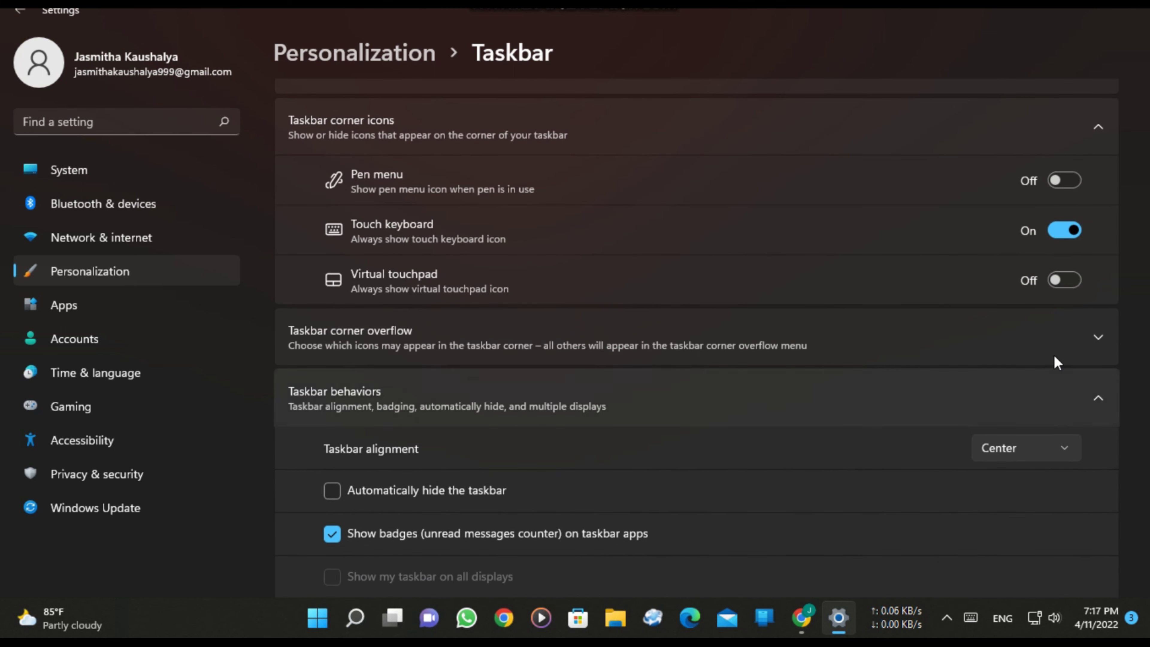
scroll(1055, 356, down, 4)
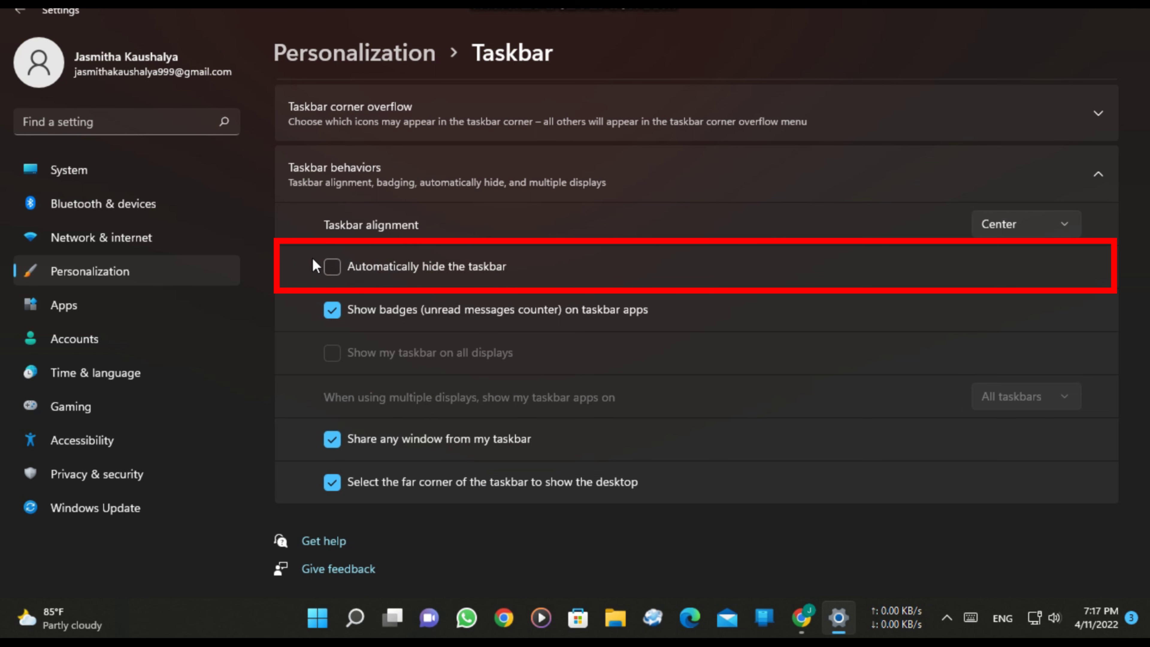
click(331, 268)
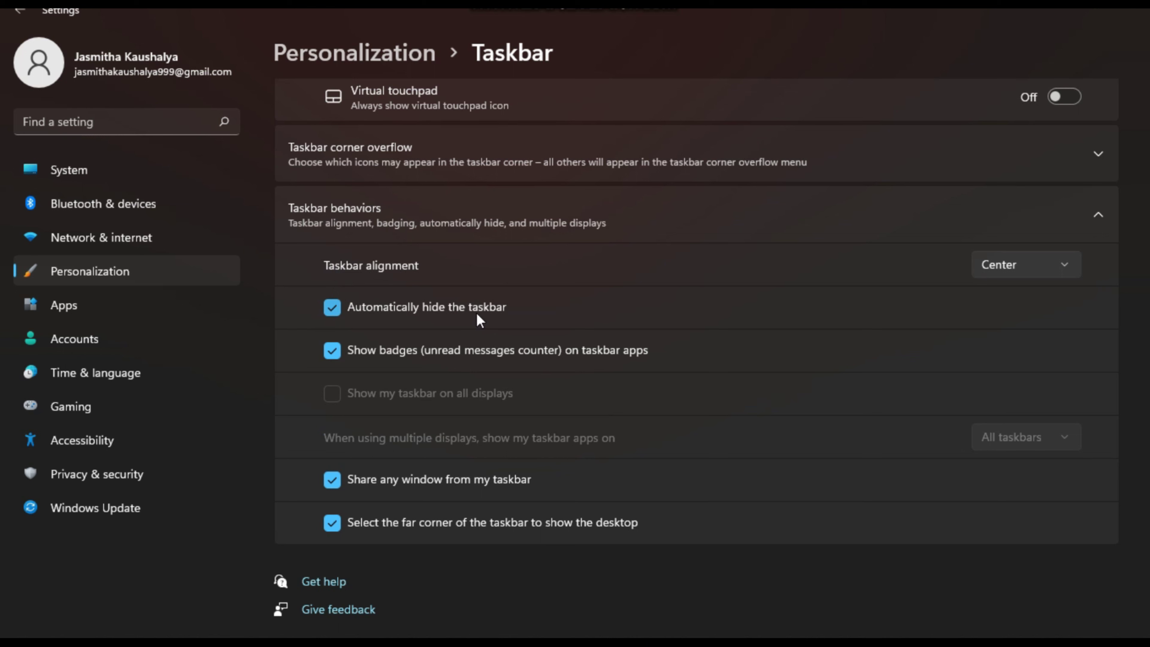
scroll(522, 321, up, 8)
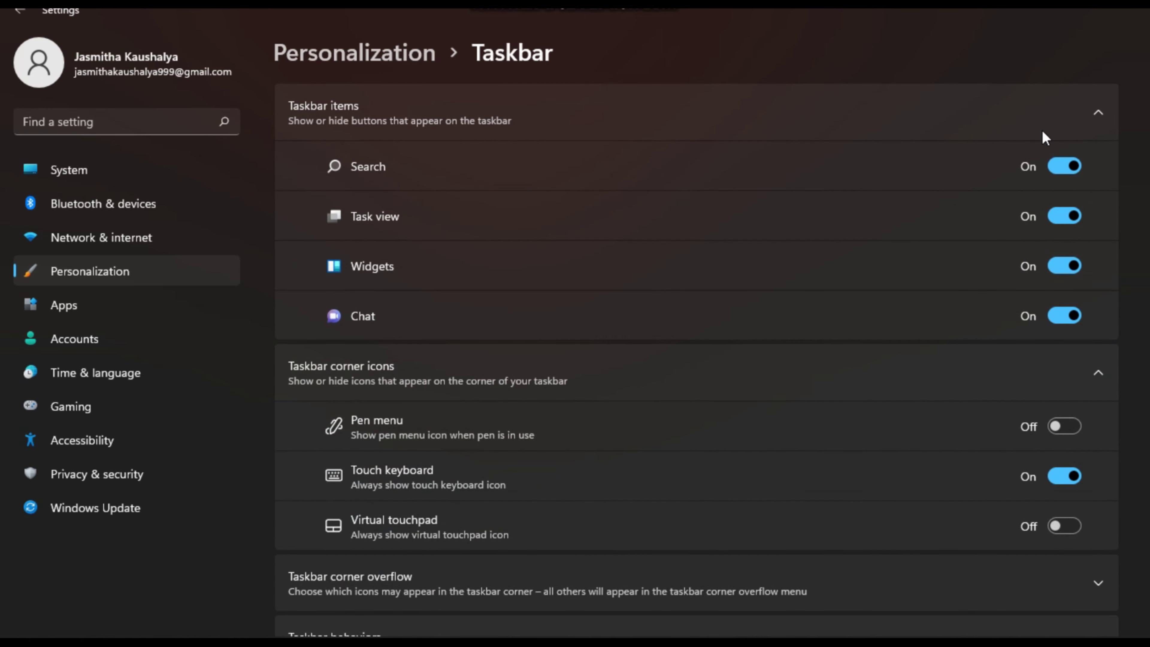
click(1134, 11)
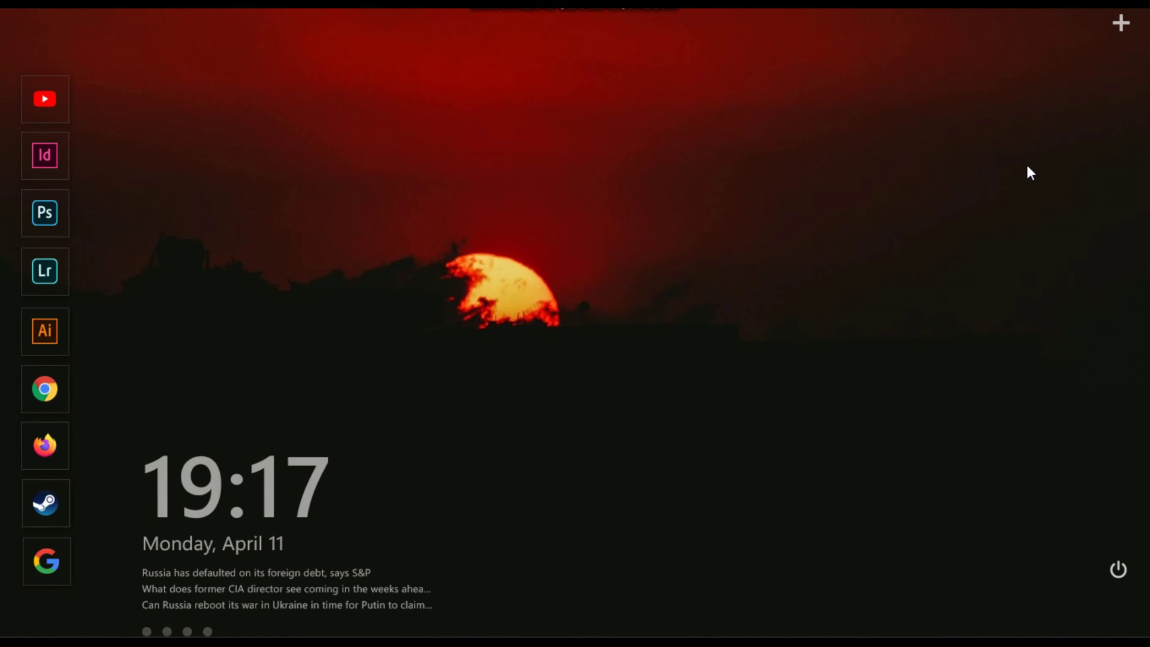
Step: Load the saved Omnimo layout whose thumbnail shows the 18:41 clock, and view the power item's options
click(946, 618)
click(945, 625)
click(1121, 57)
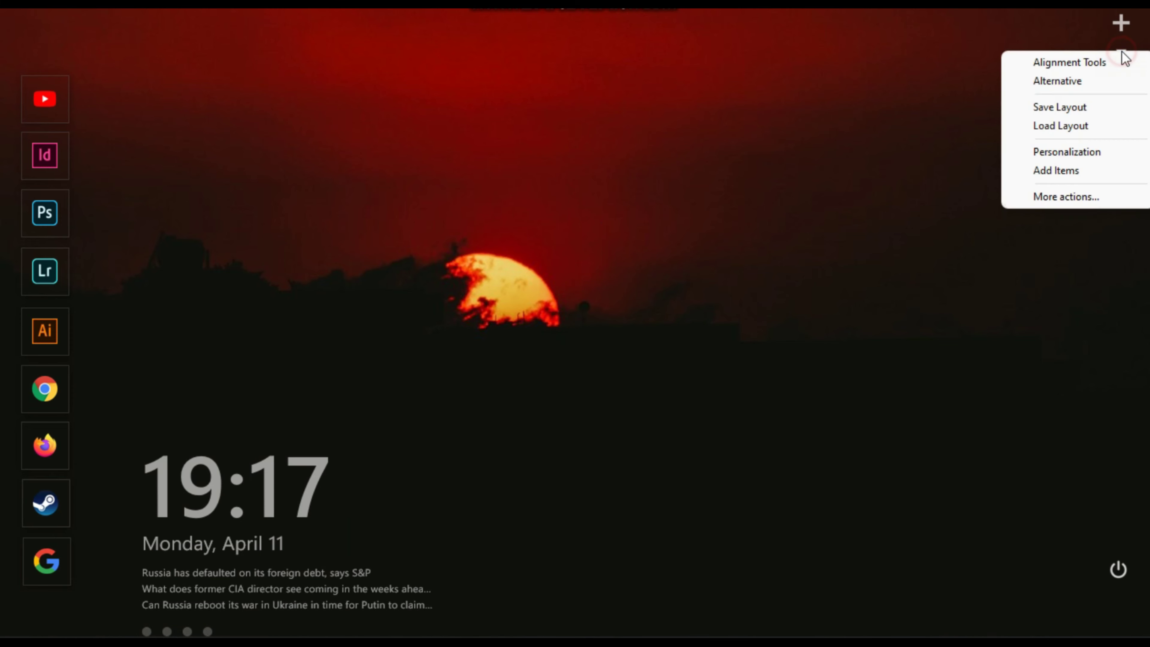
click(1068, 127)
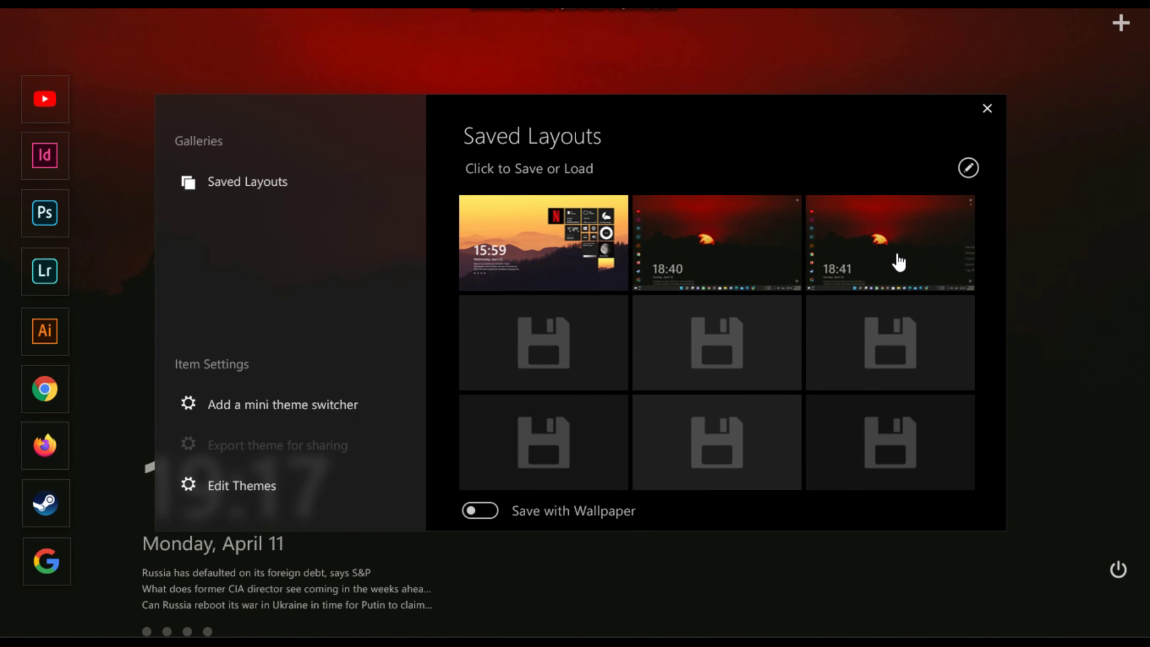
click(865, 243)
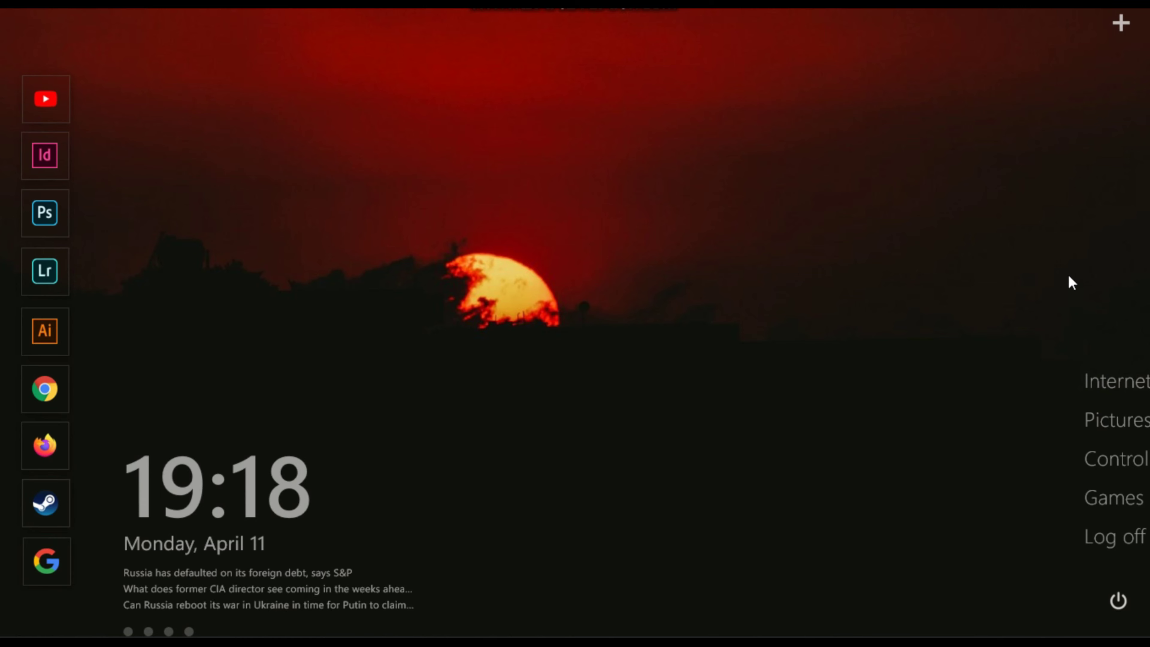
right_click(1118, 578)
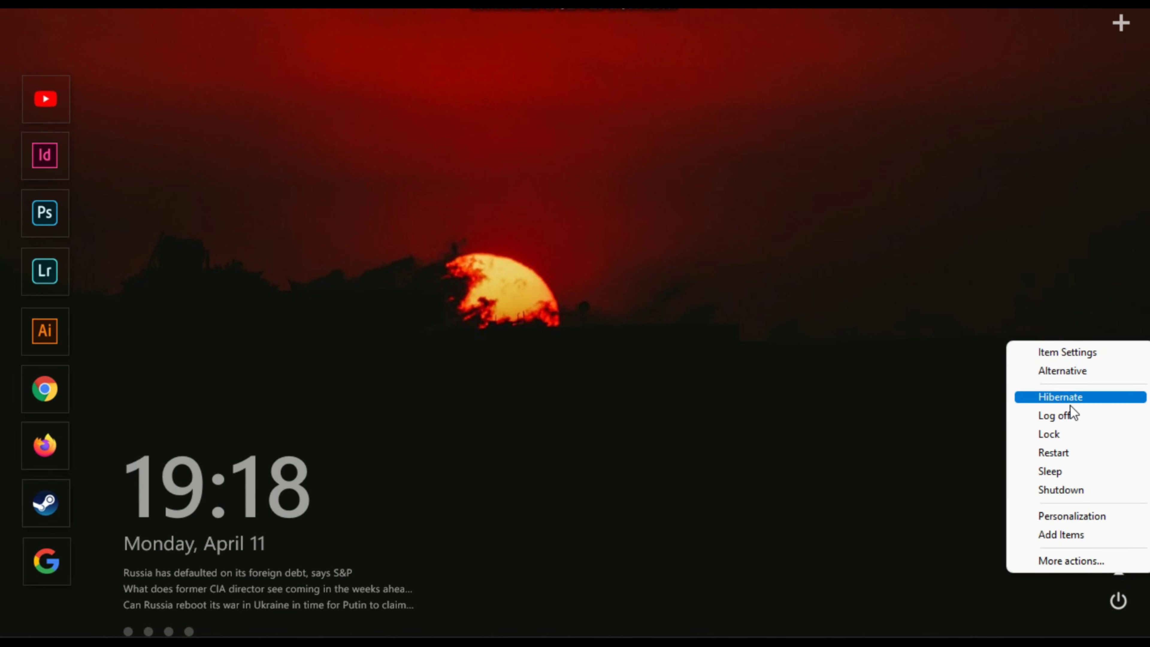
click(1086, 598)
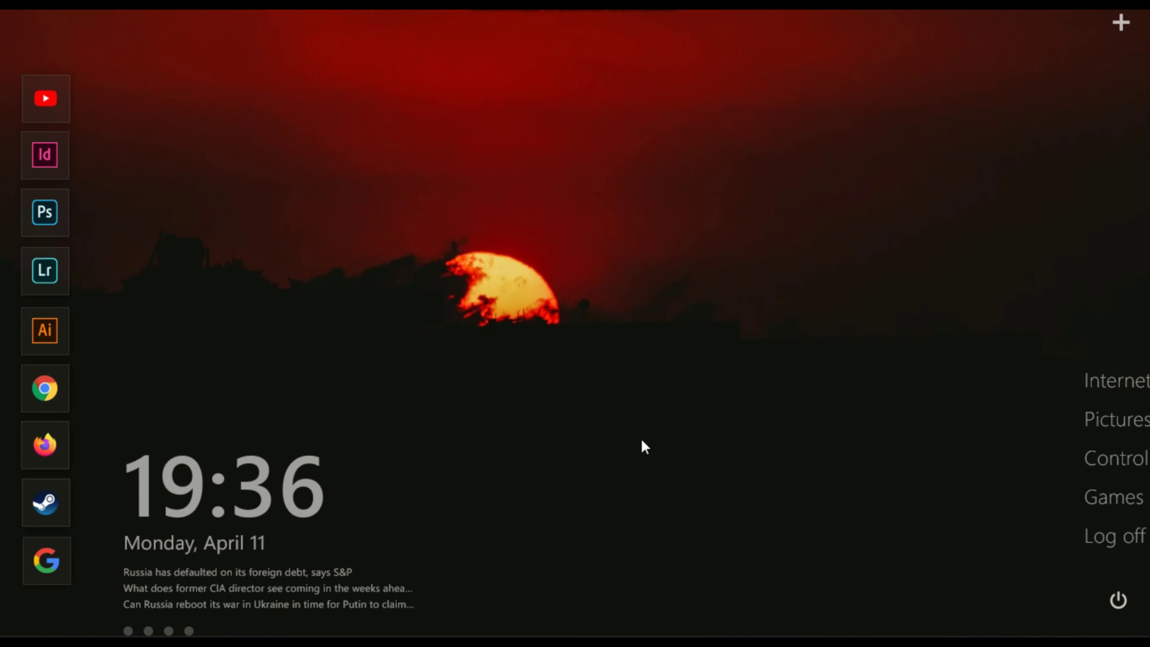
Step: Bring up the Windows 11 Customization folder window in File Explorer, and move and resize it to fit within the desktop
click(634, 622)
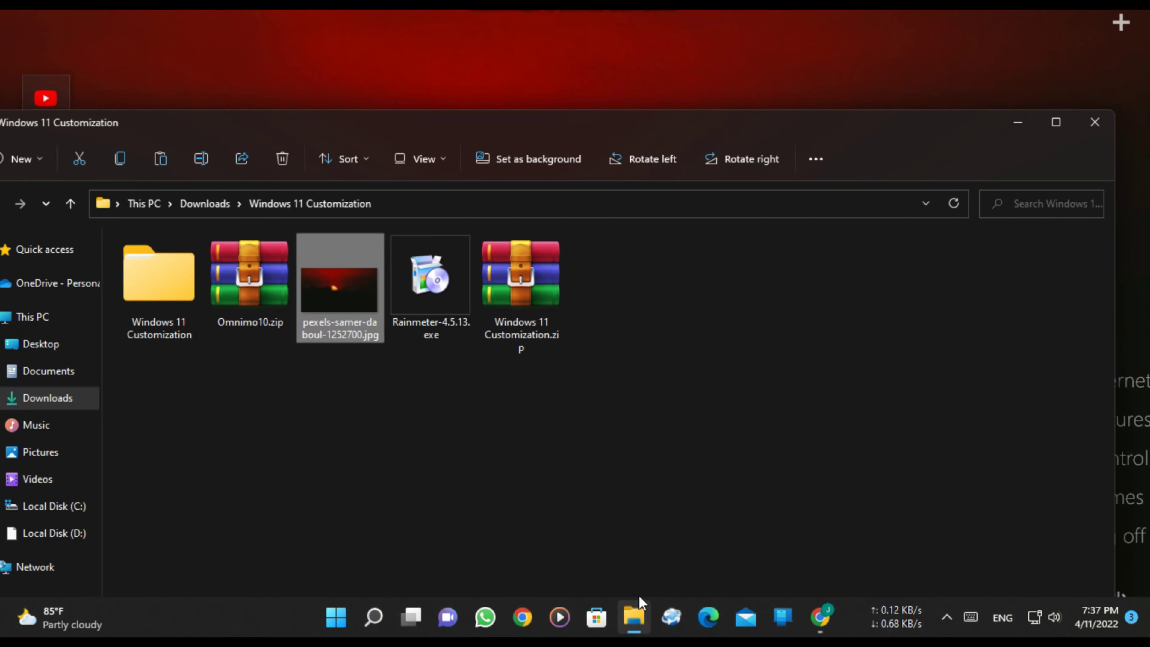
drag(557, 131, 538, 101)
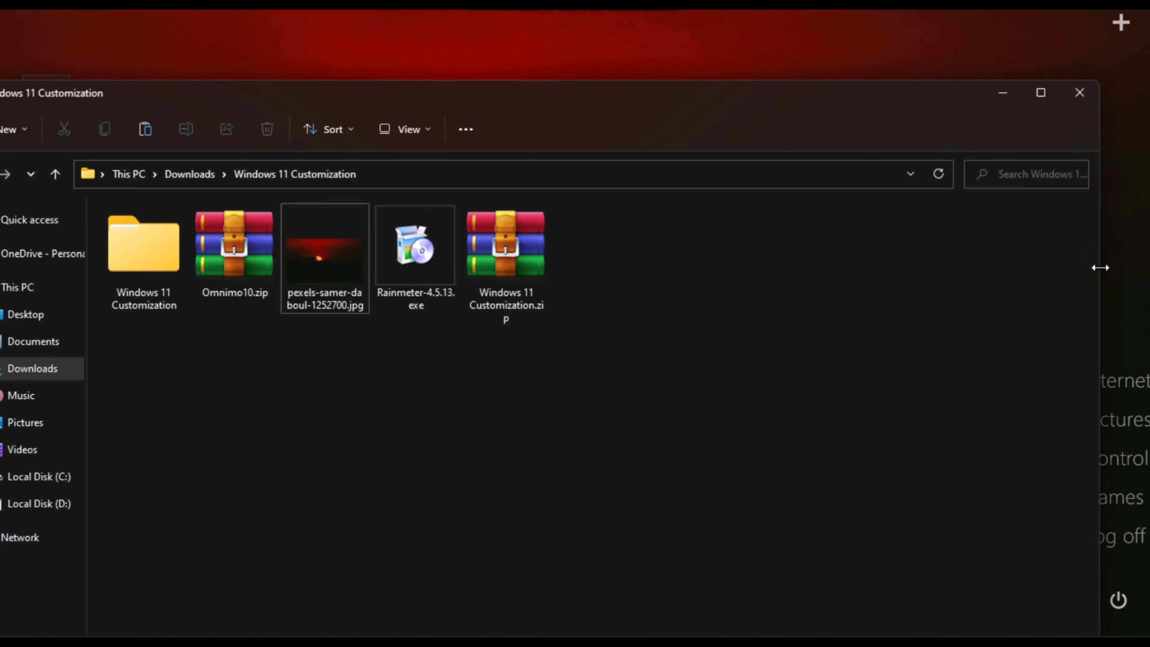
drag(1099, 267, 677, 272)
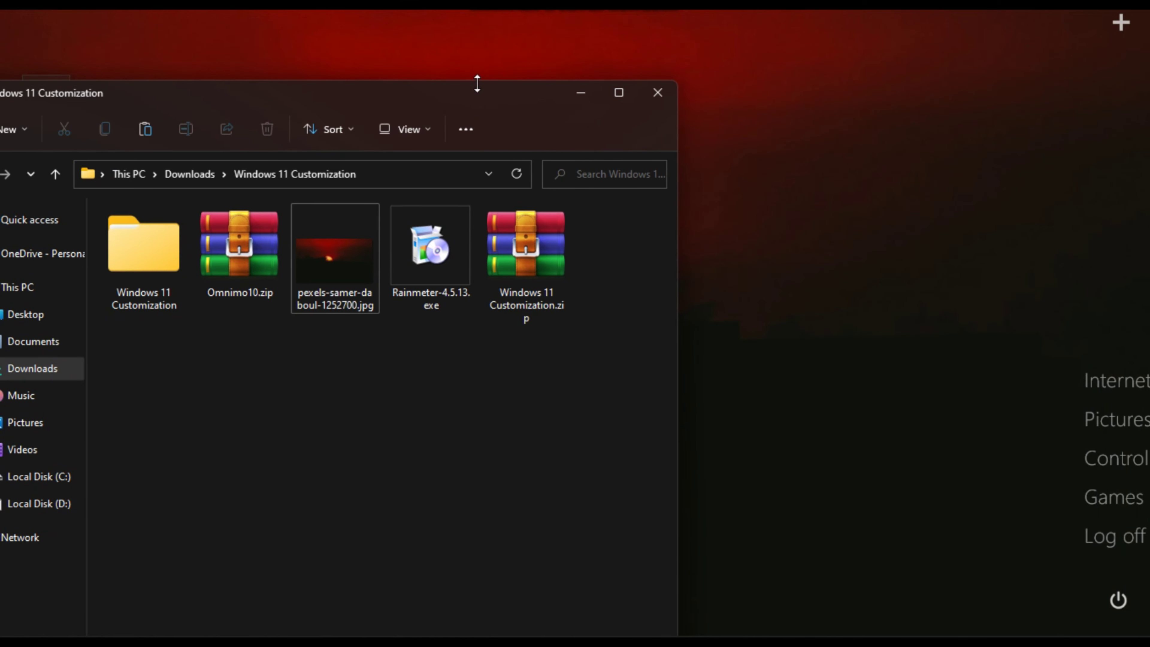
drag(477, 83, 629, 122)
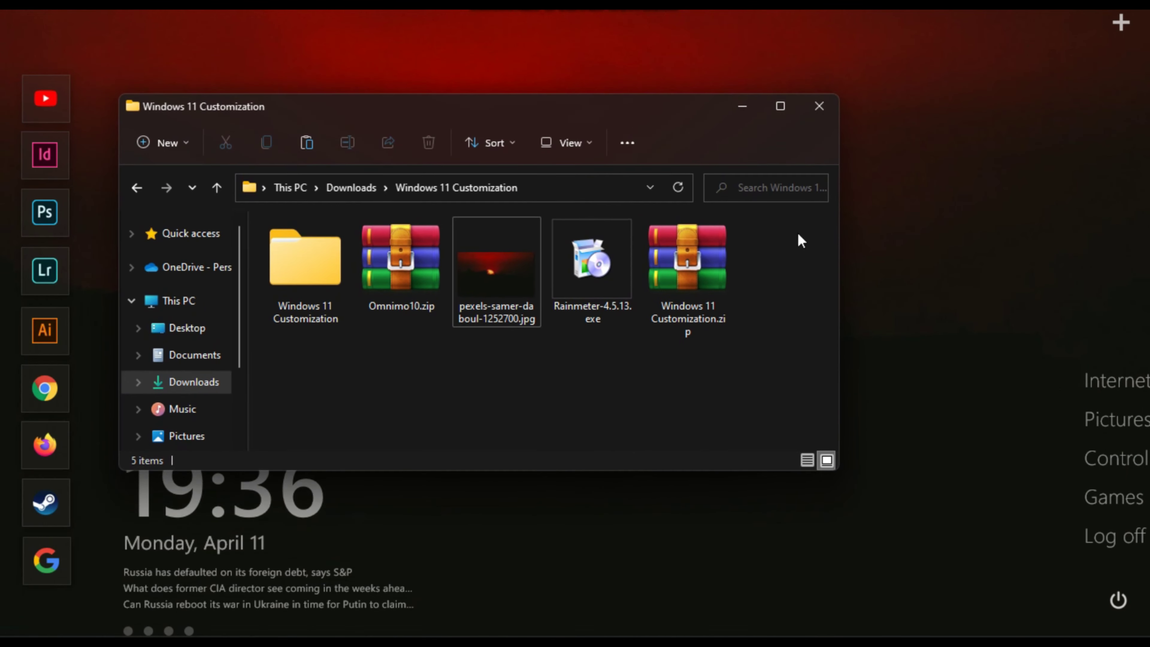
drag(849, 254, 980, 276)
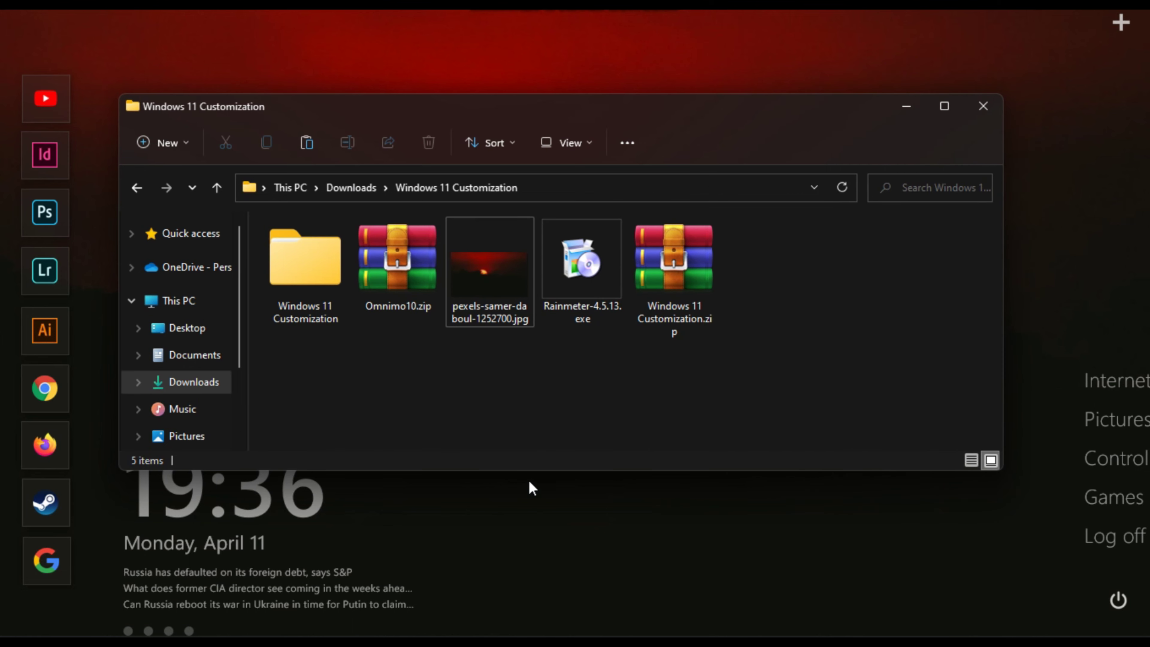
drag(528, 472, 529, 516)
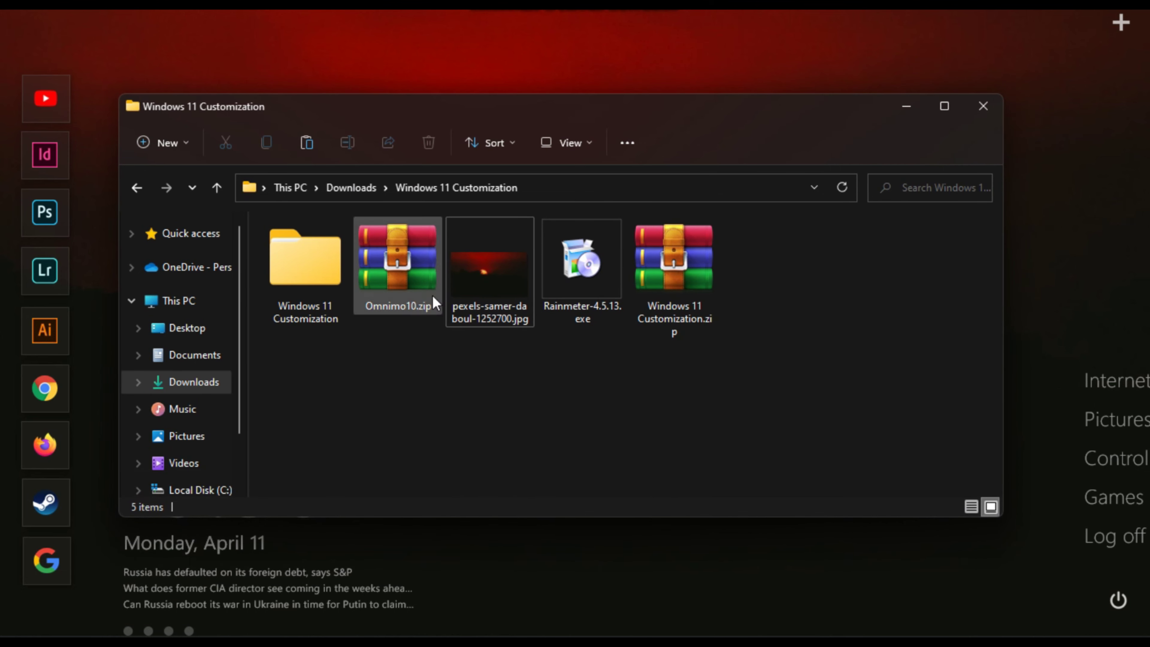
Step: Run System Transparency.exe from the inner Windows 11 Customization folder
double_click(312, 304)
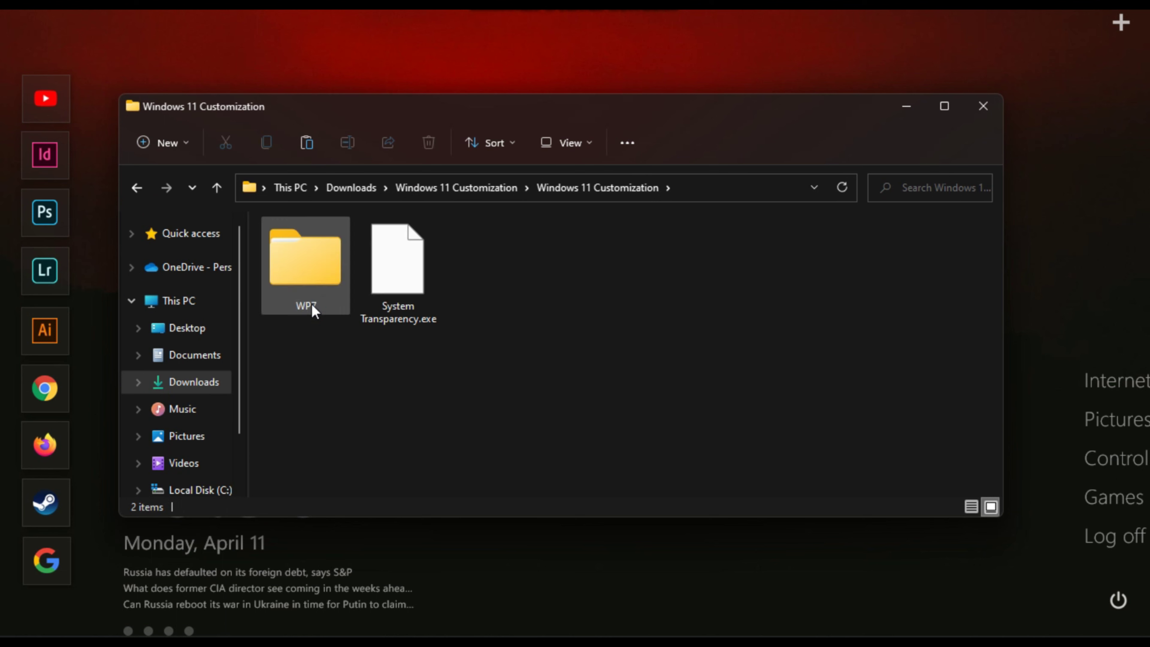
click(385, 300)
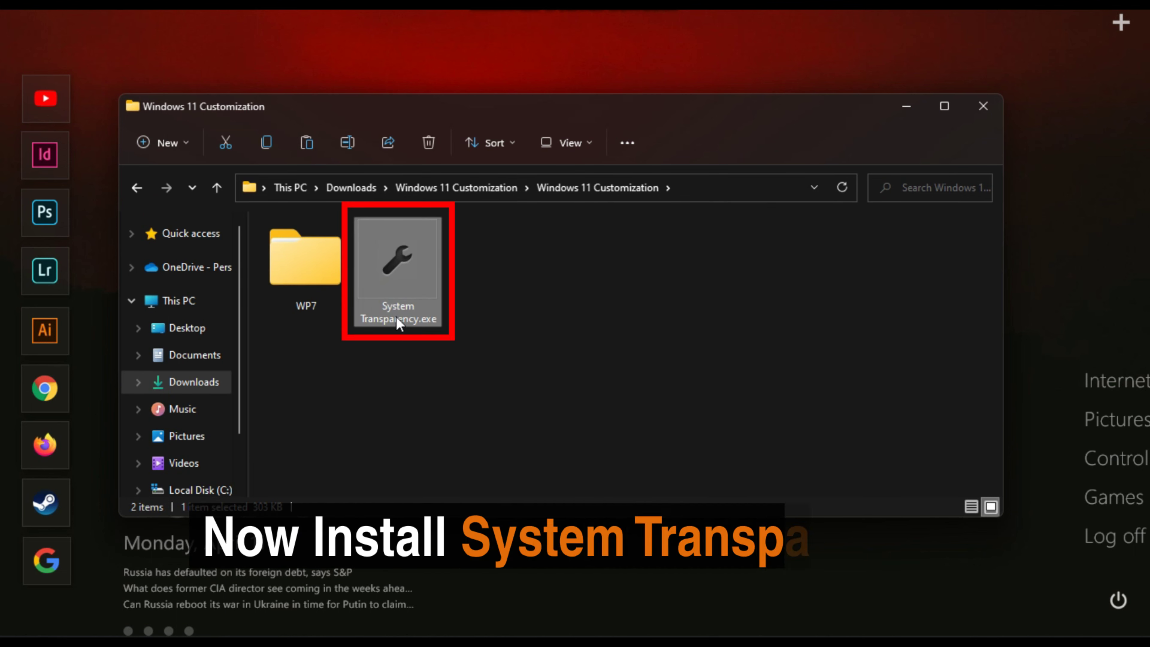
double_click(388, 308)
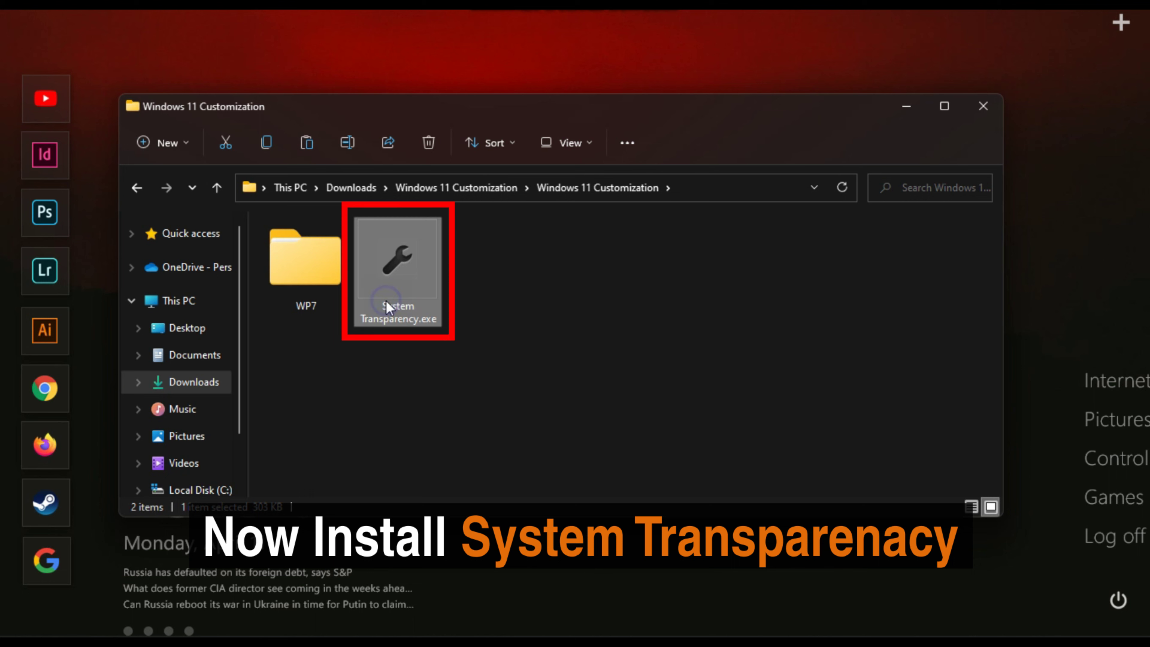
right_click(388, 303)
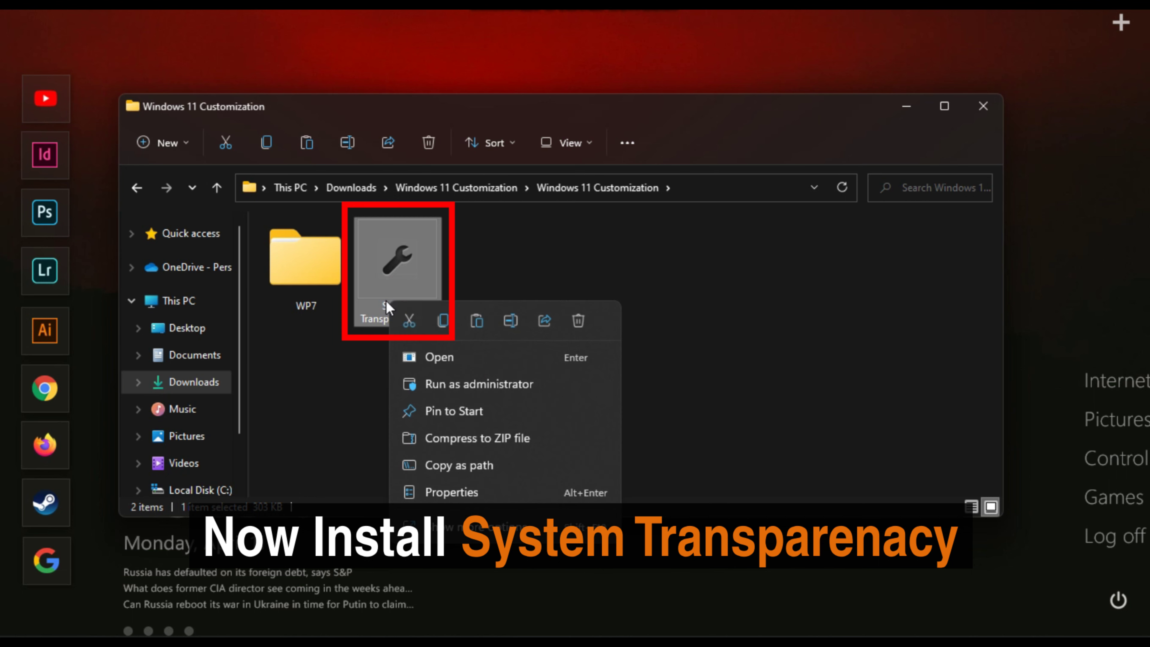
click(447, 358)
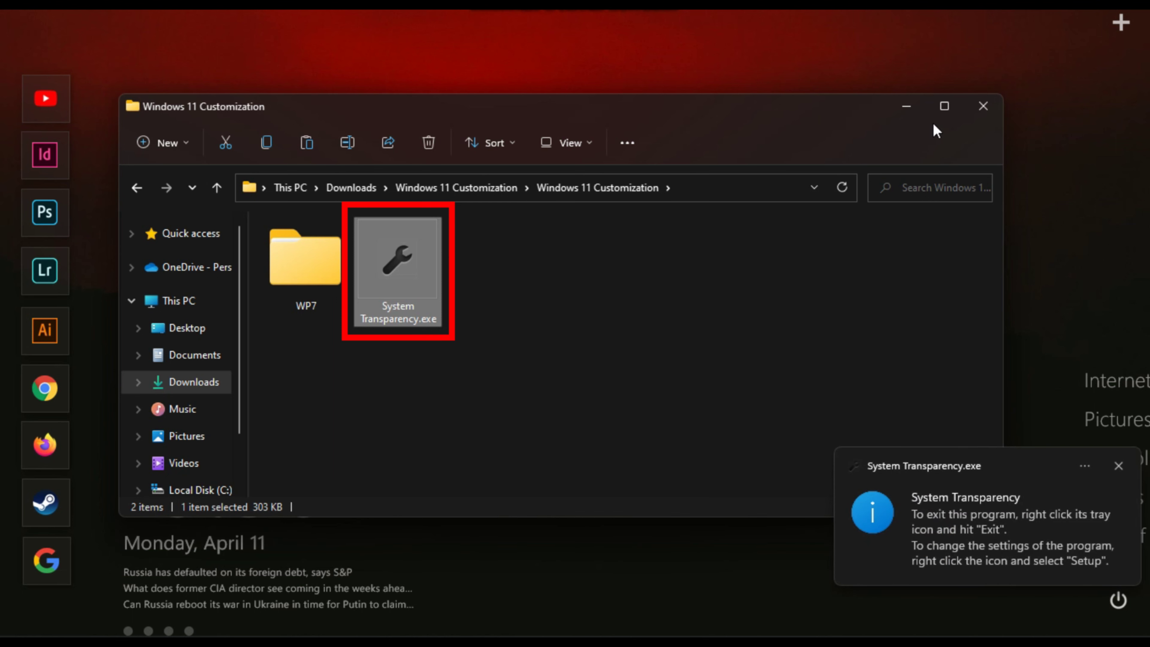
Step: Minimize the folder window, open System Transparency's Setup and Info, and add the program to startup
click(903, 111)
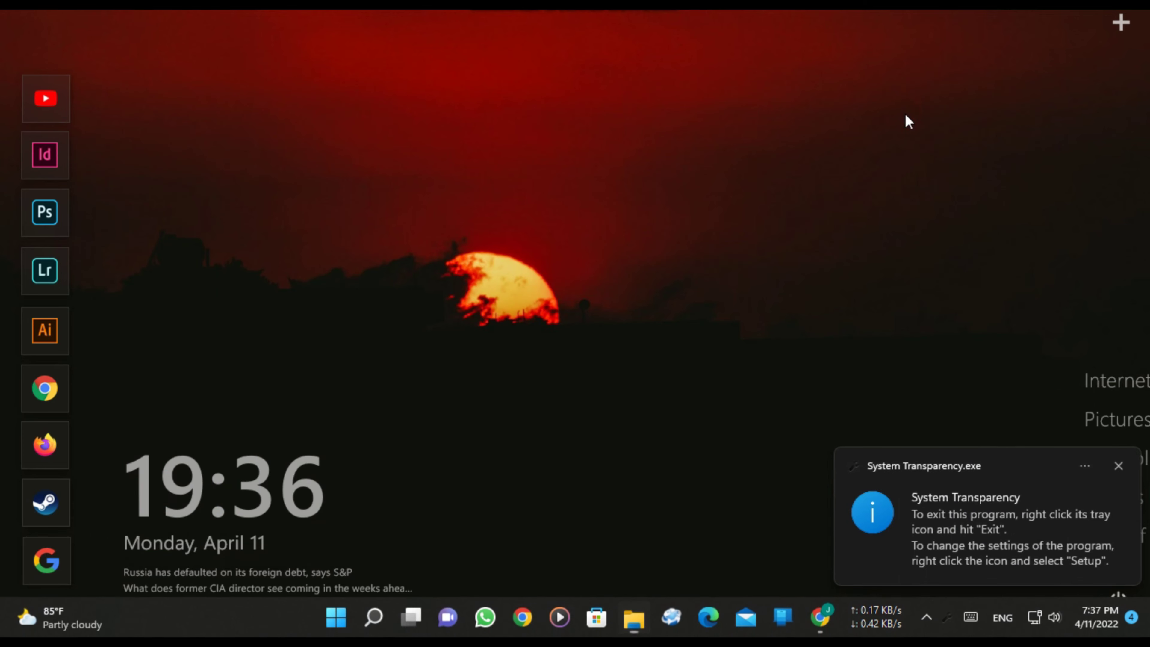
click(1115, 468)
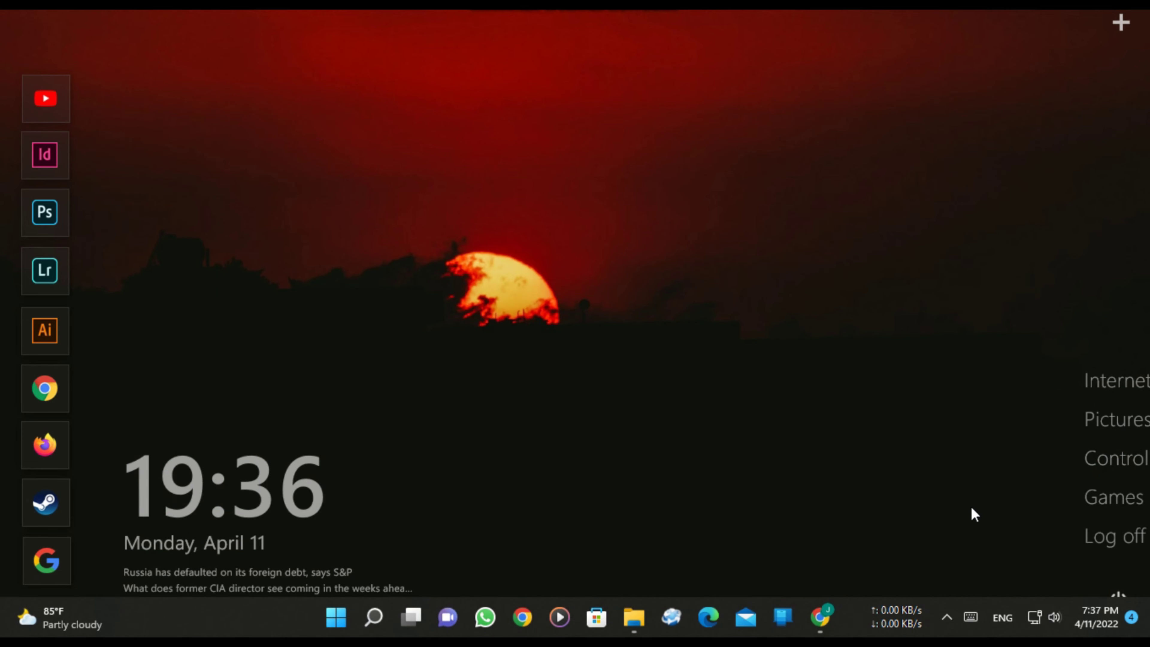
click(945, 619)
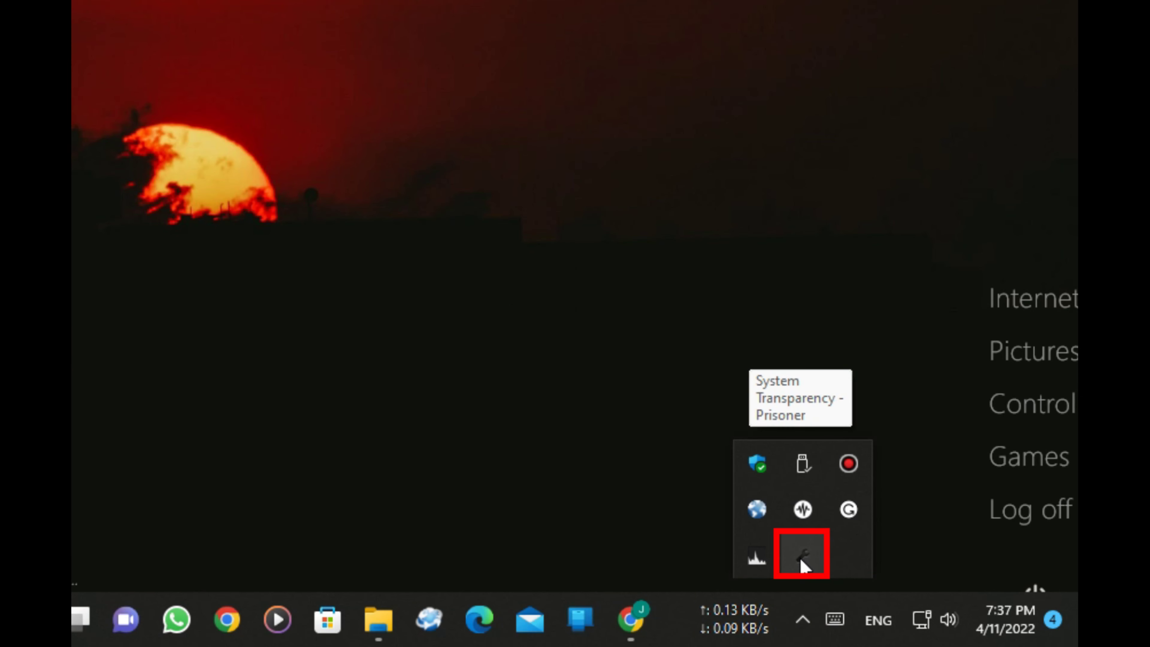
right_click(802, 560)
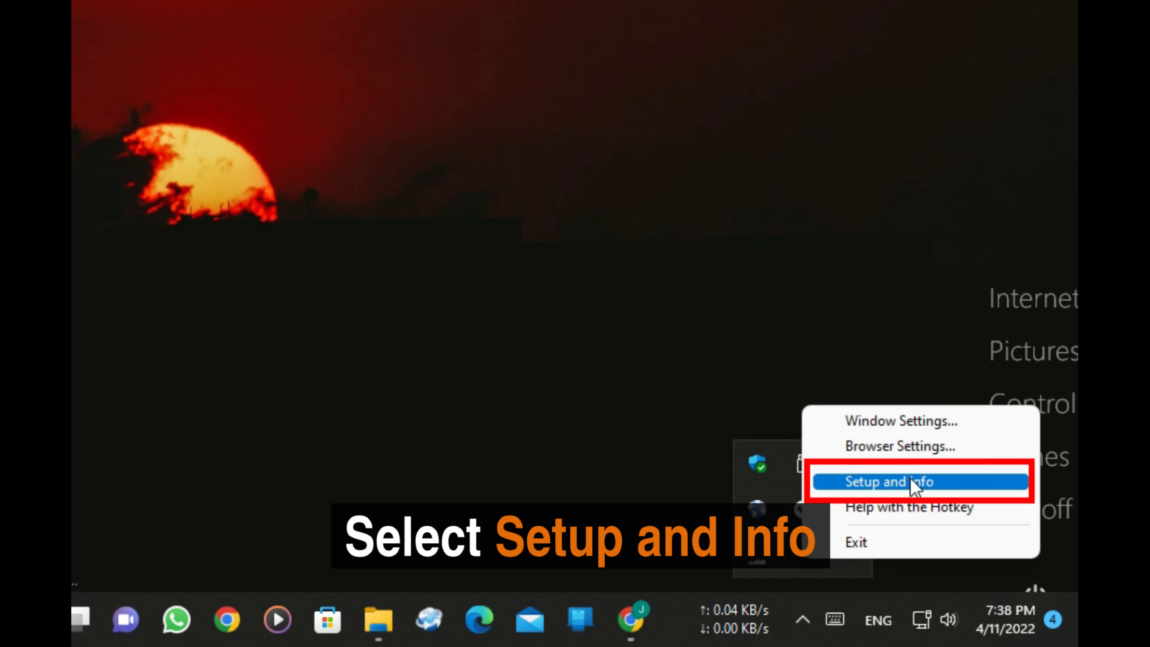
click(859, 485)
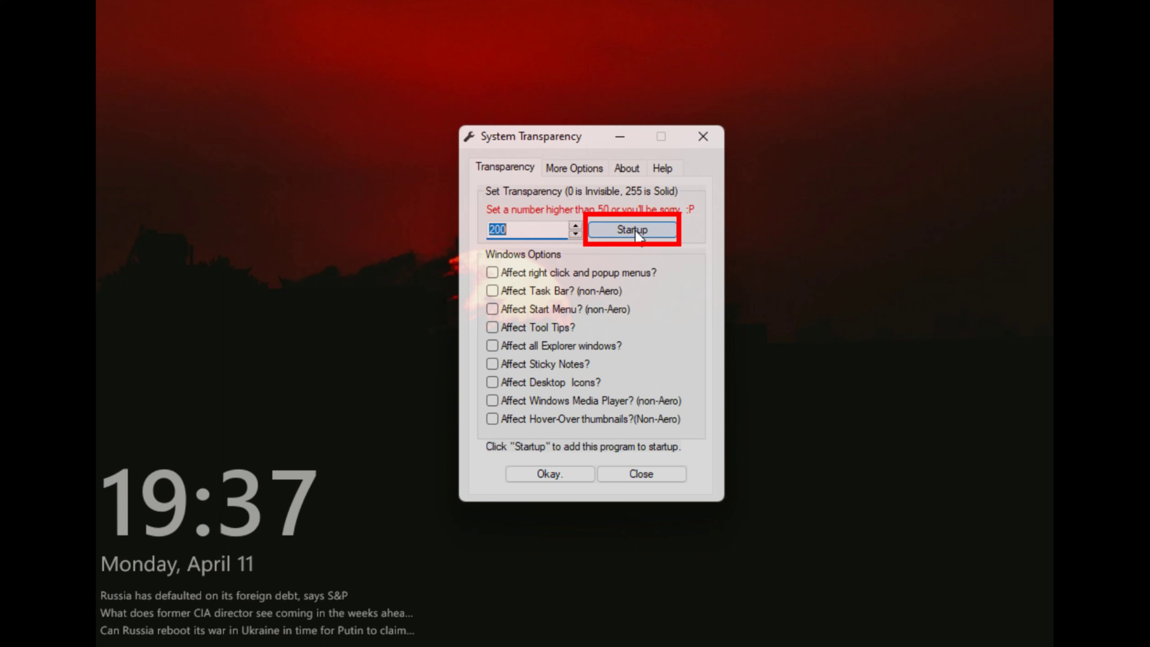
click(634, 230)
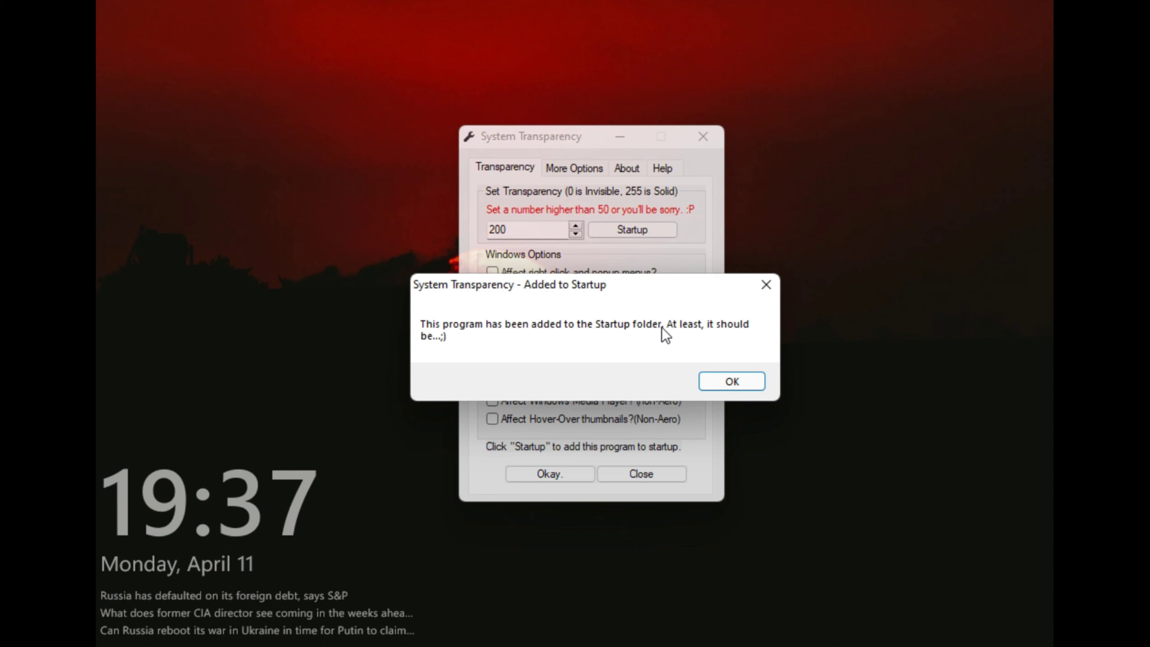
click(731, 382)
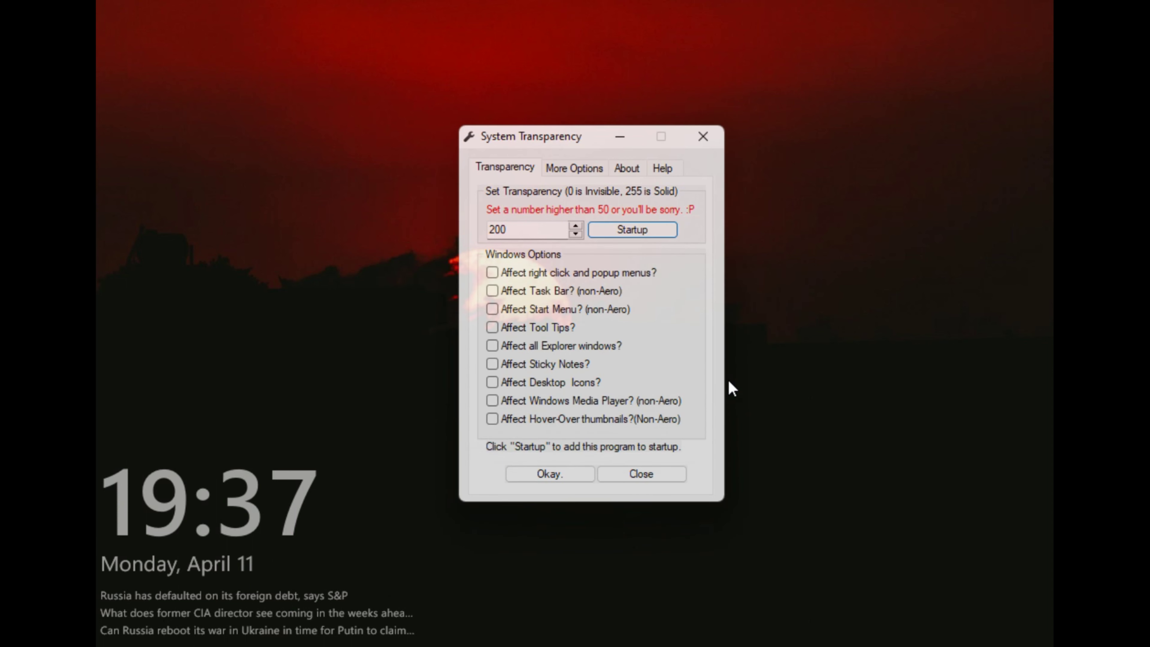
Step: Make System Transparency affect right-click and popup menus, the Task Bar, the Start Menu, all Explorer windows, and Desktop Icons
click(498, 273)
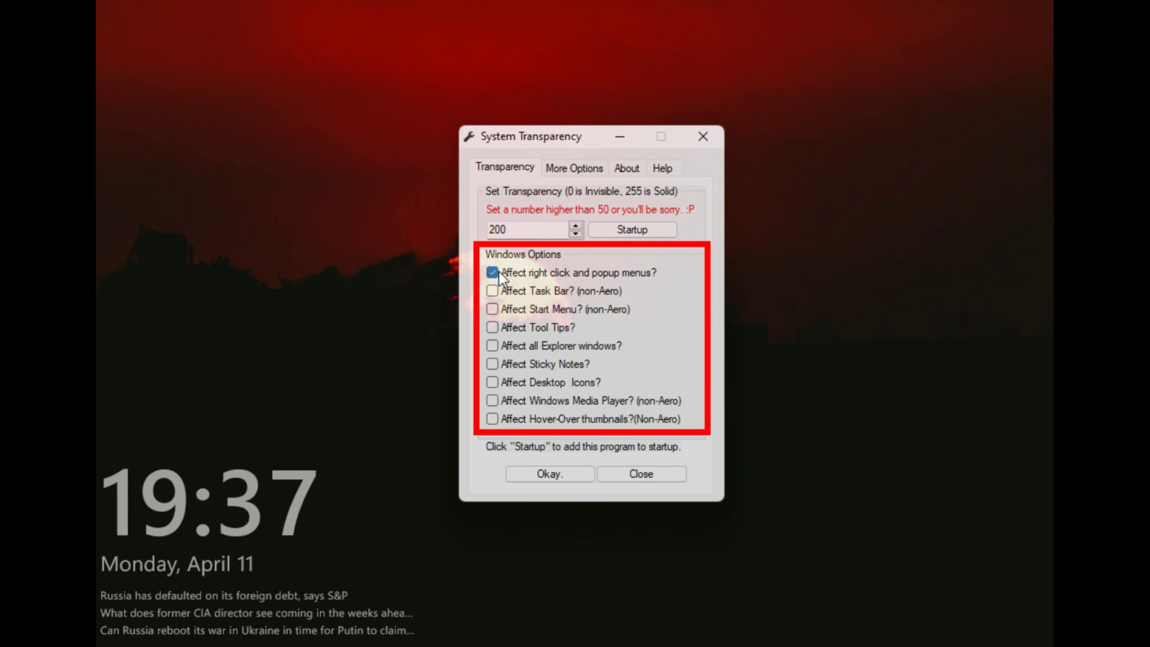
click(493, 293)
click(490, 310)
click(491, 383)
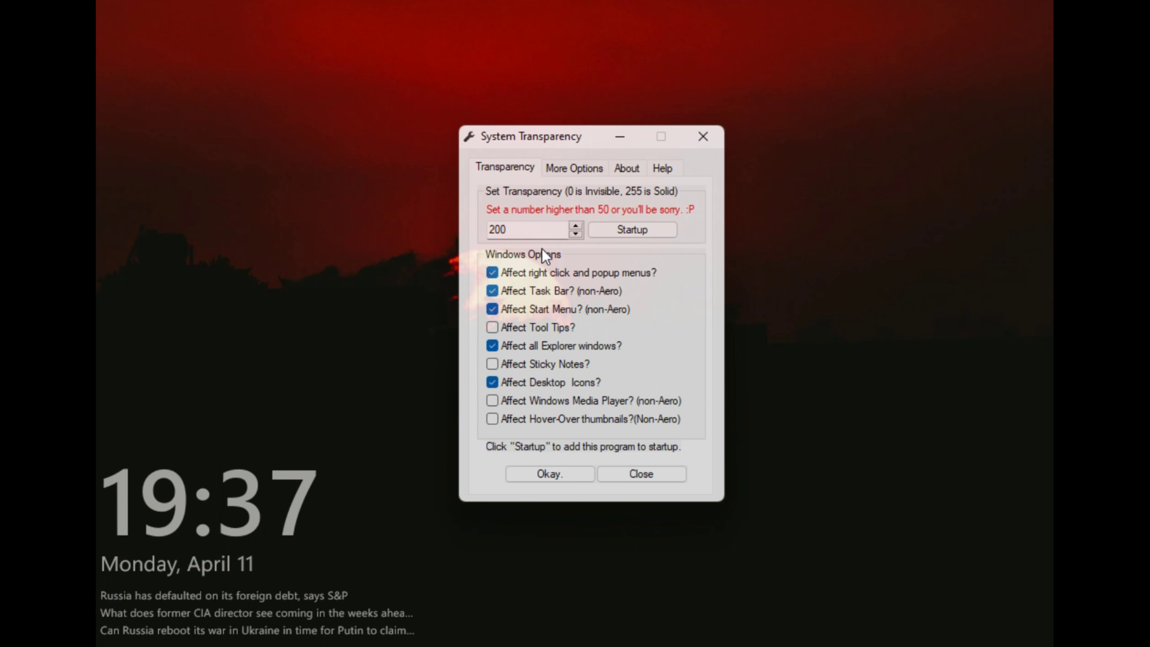
Step: Set the transparency level to 225, apply the System Transparency settings, and dismiss the resulting notification
drag(537, 233, 470, 234)
text(225)
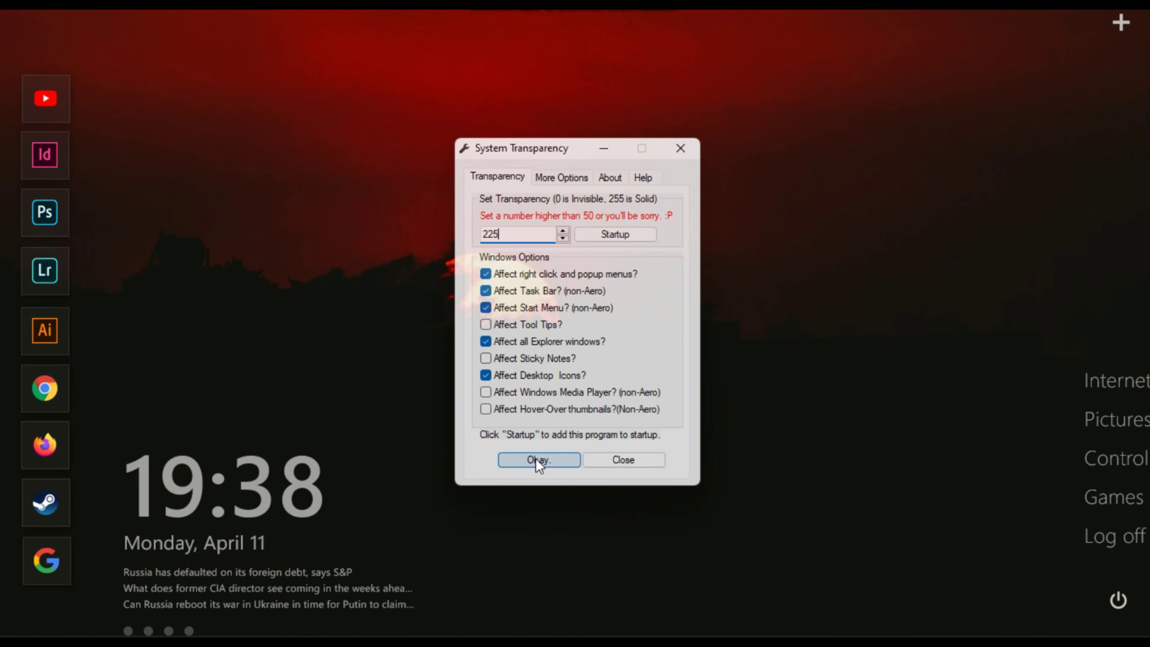
click(549, 475)
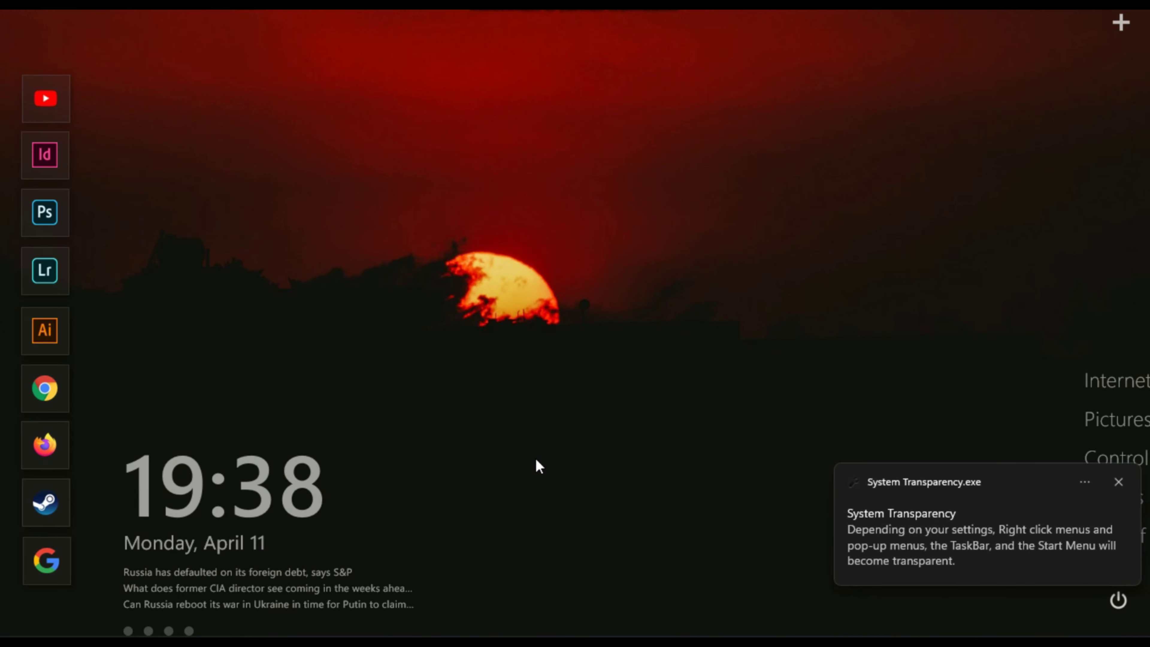
click(1117, 482)
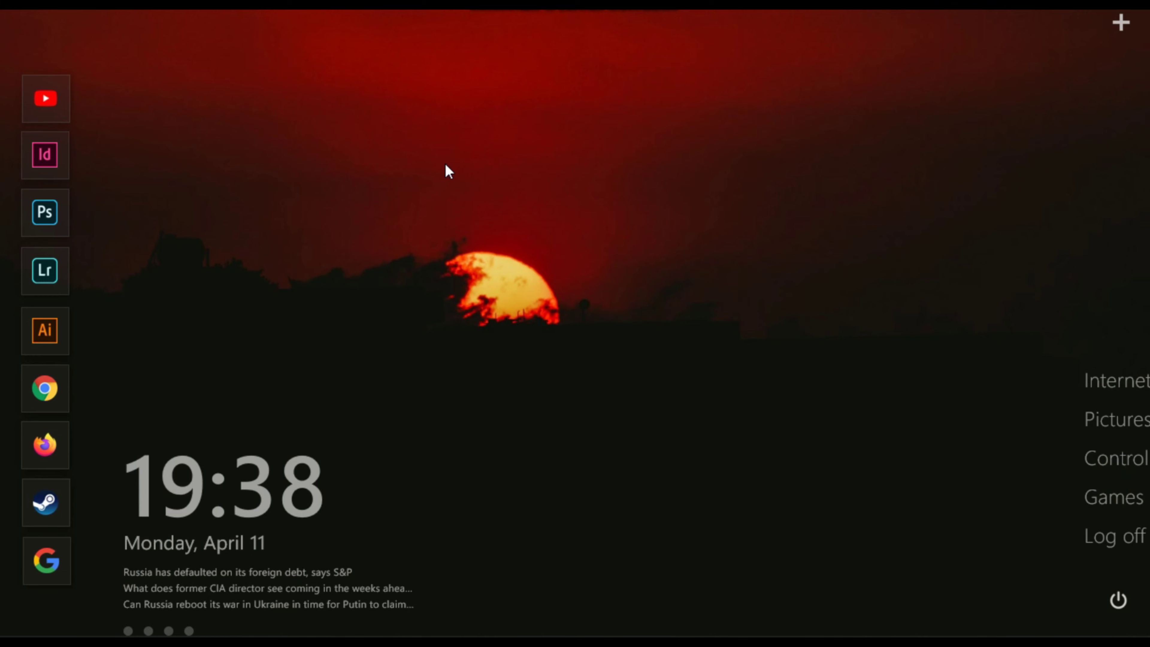
Step: Refresh the desktop, examine the glass effect on the open folder window by moving it and viewing This PC, and close it
right_click(453, 167)
click(493, 272)
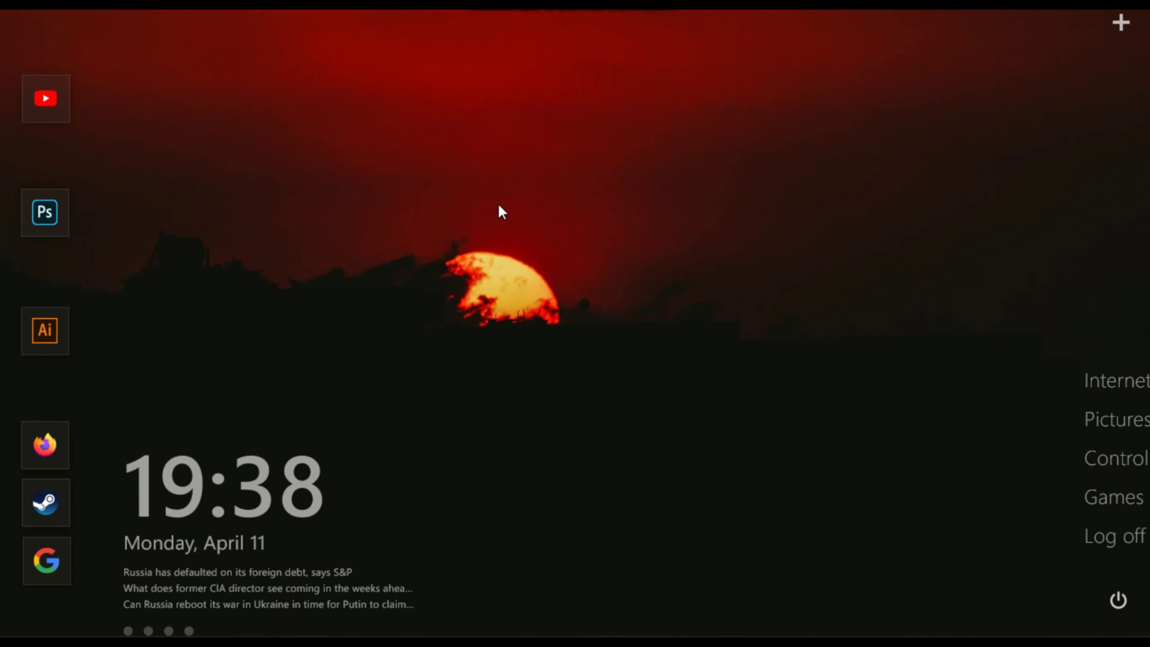
click(632, 631)
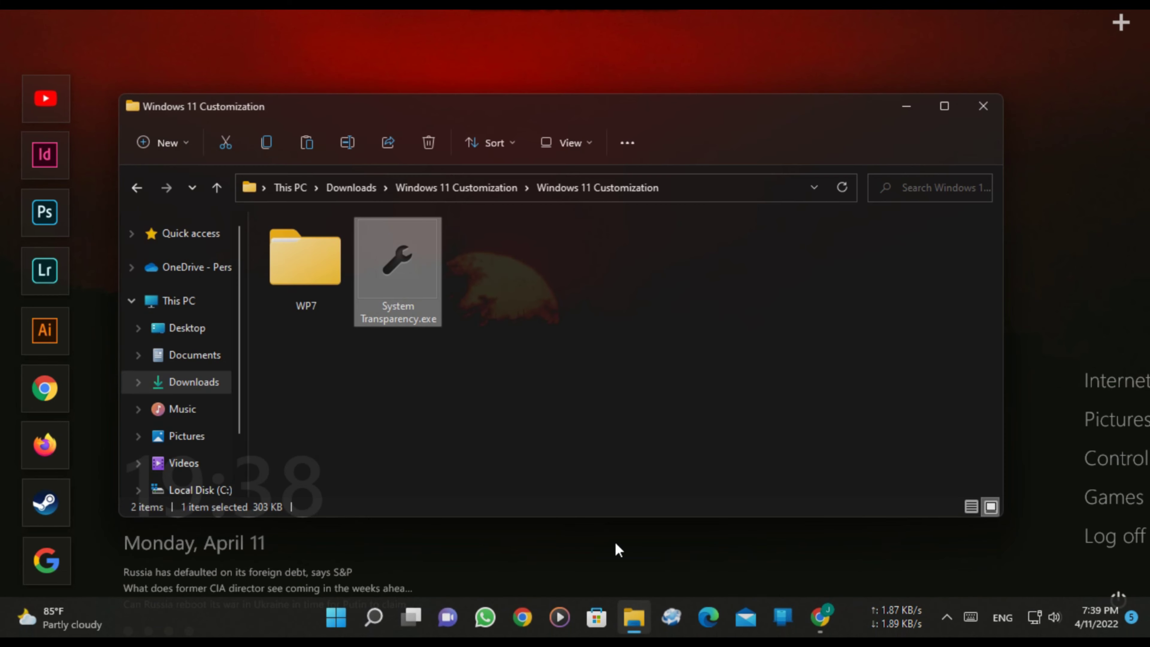
drag(658, 106, 739, 92)
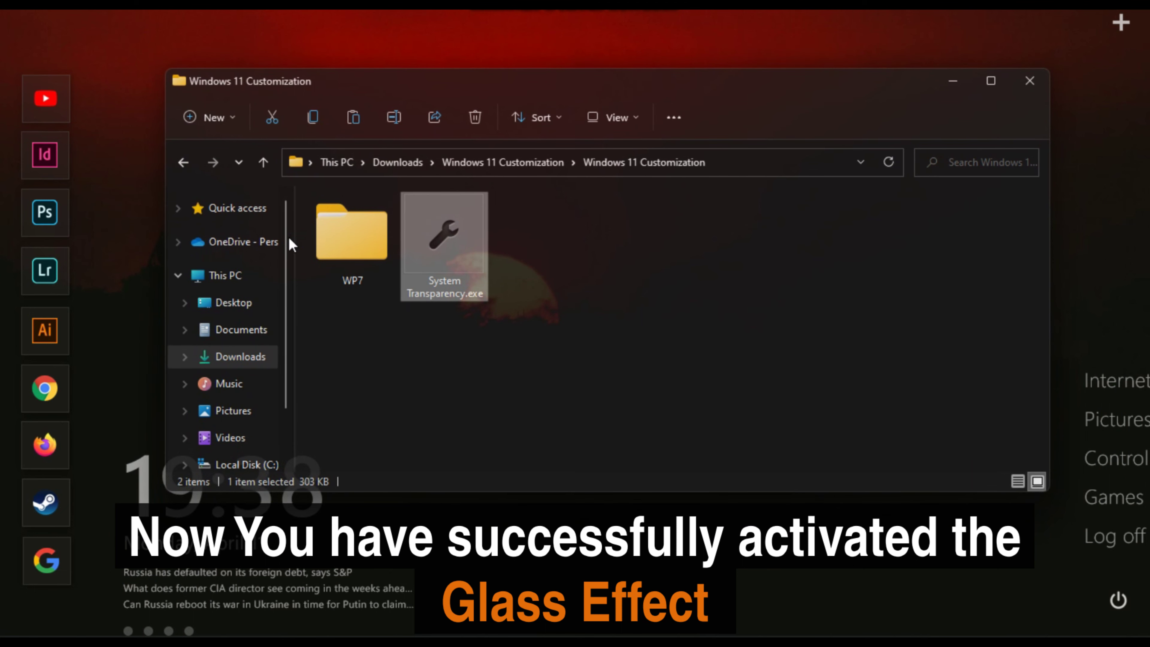
click(229, 285)
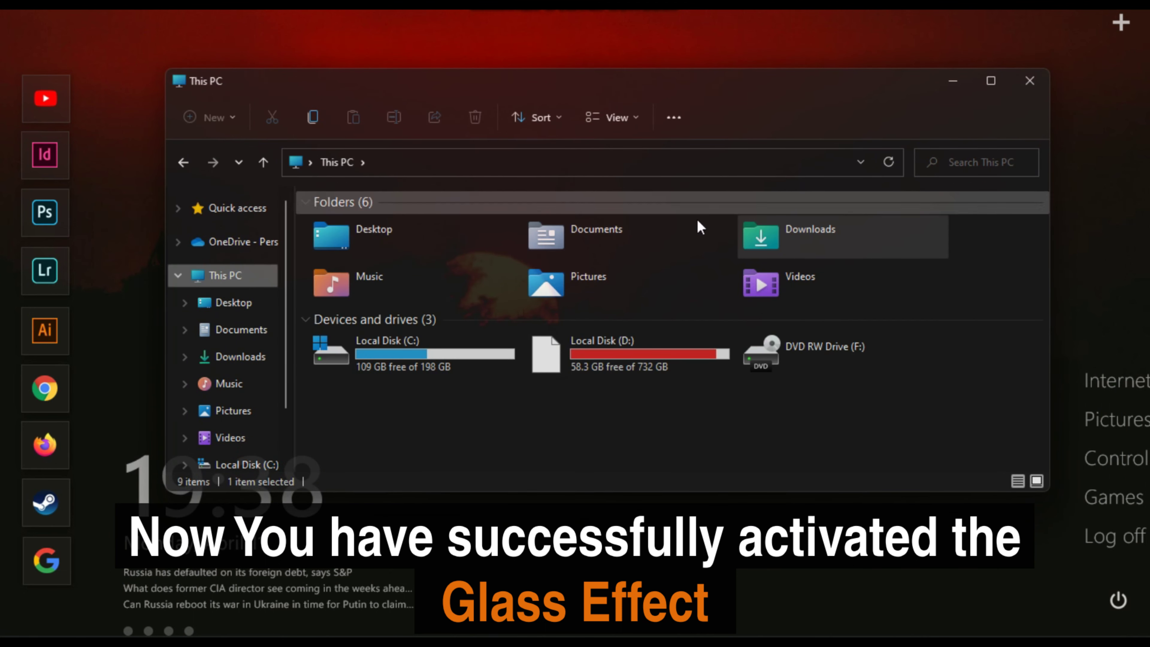
click(1029, 81)
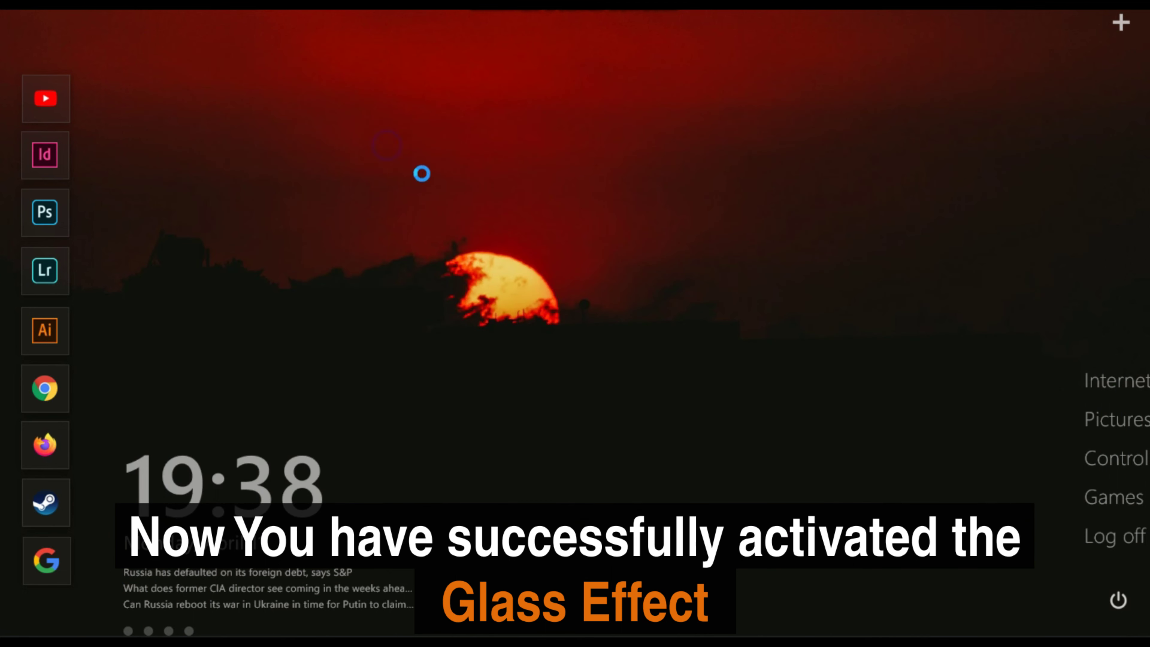
Step: Examine the glass effect on a new File Explorer window by repositioning it and viewing This PC, and close the window
right_click(434, 237)
click(438, 253)
mouse_move(617, 634)
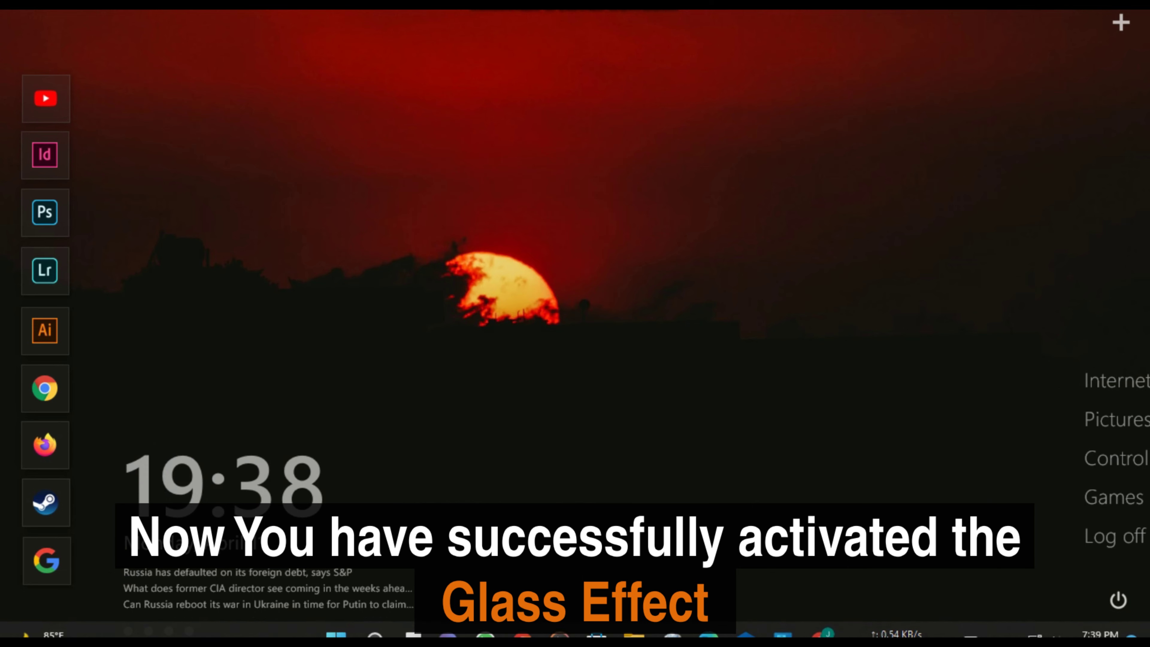
key(super+e)
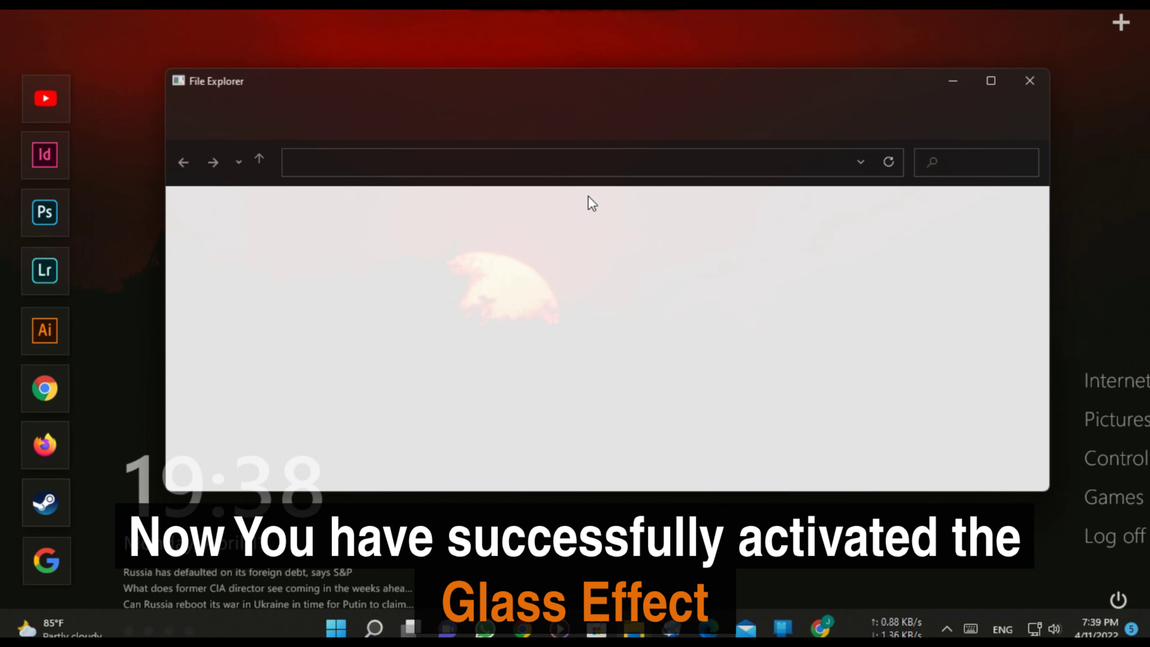
drag(606, 80, 570, 104)
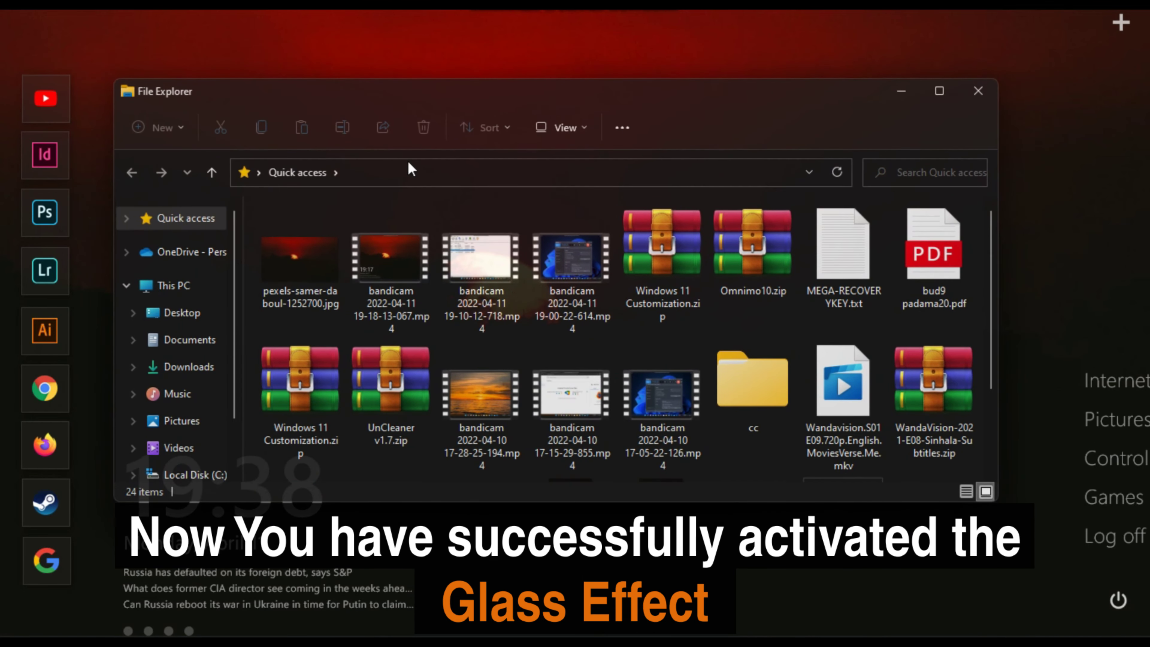
click(126, 287)
click(151, 294)
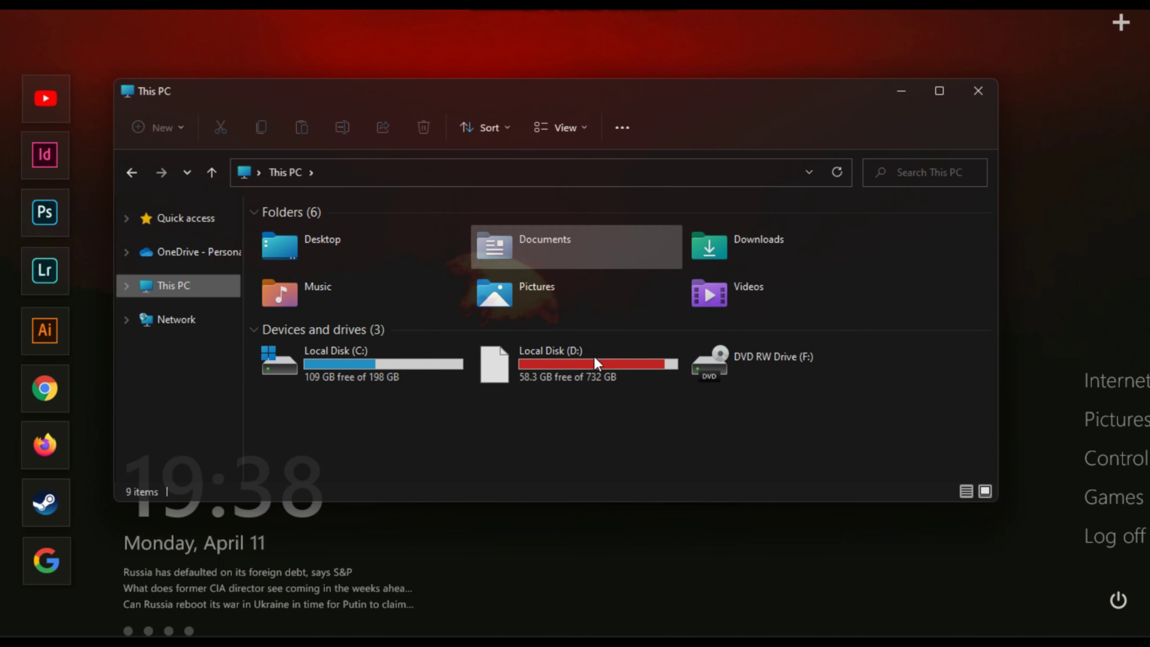
click(979, 90)
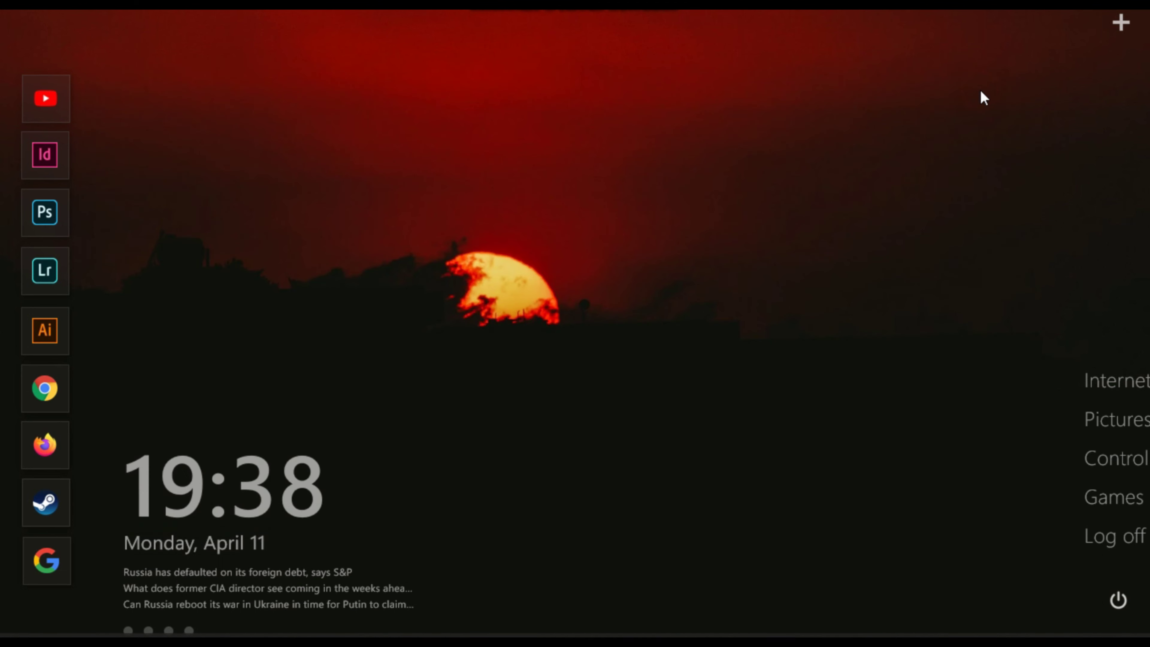
Step: Apply the dark theme with the blue Windows 11 bloom wallpaper in the Personalization settings, and minimize Settings
right_click(456, 170)
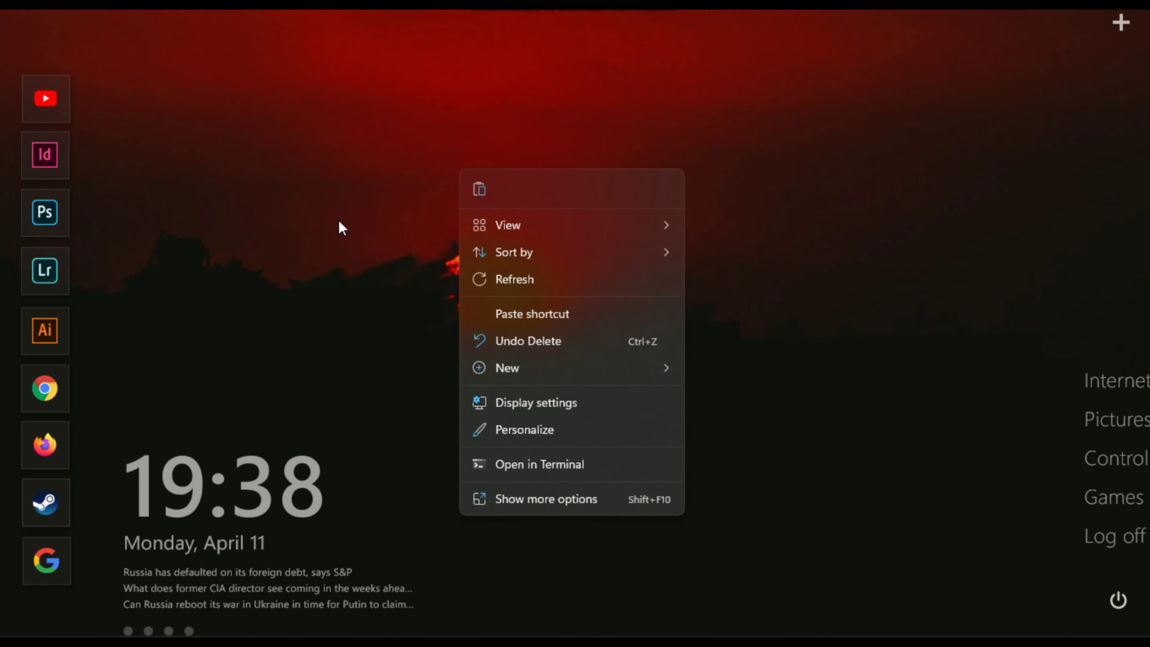
click(523, 433)
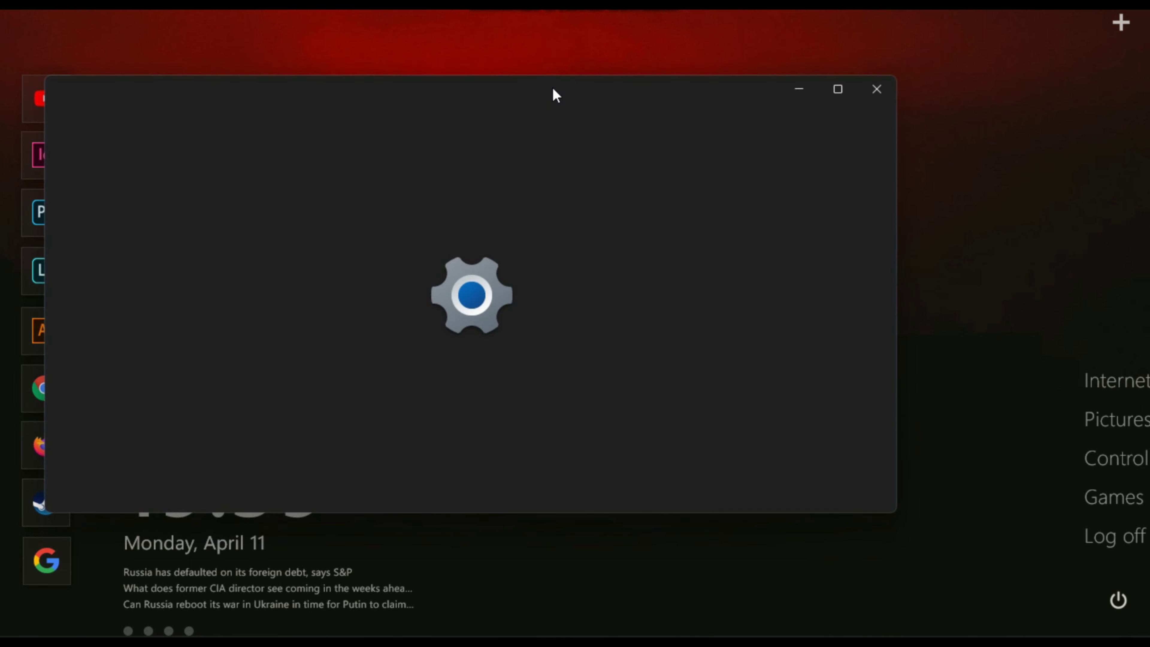
drag(553, 89, 704, 136)
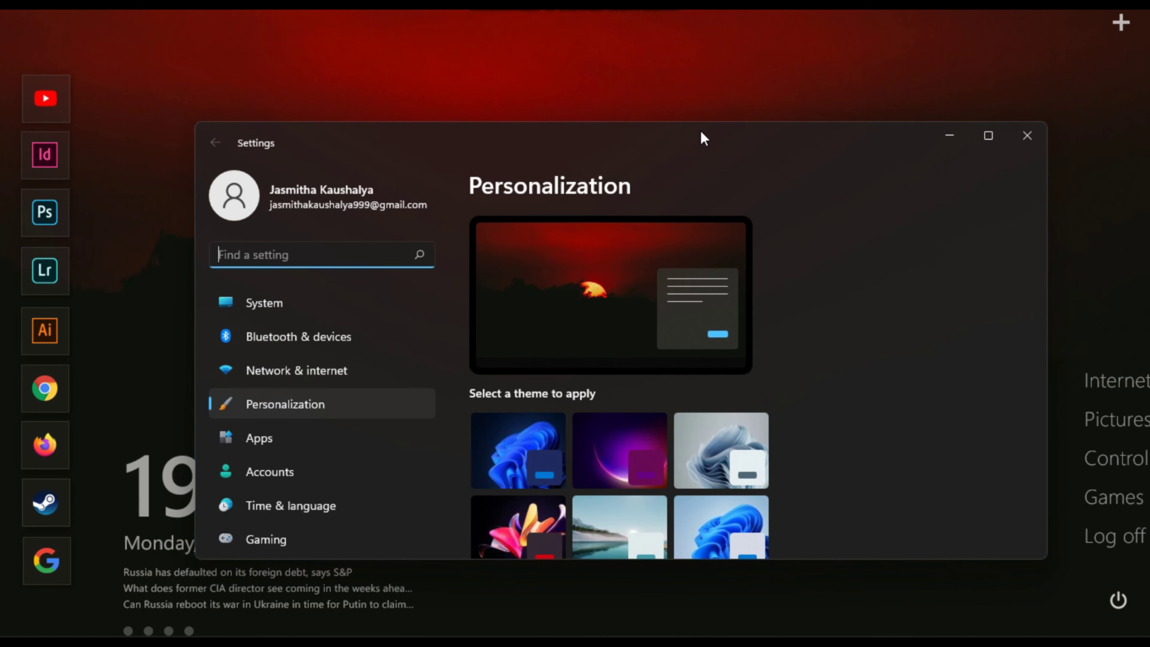
click(509, 451)
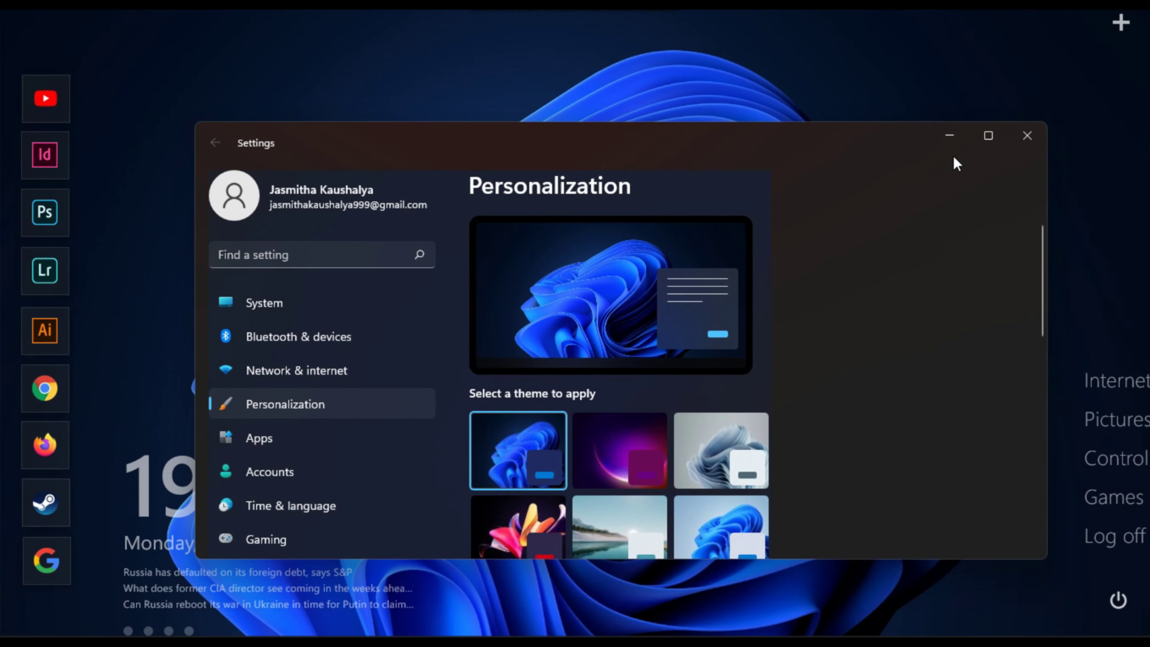
click(953, 137)
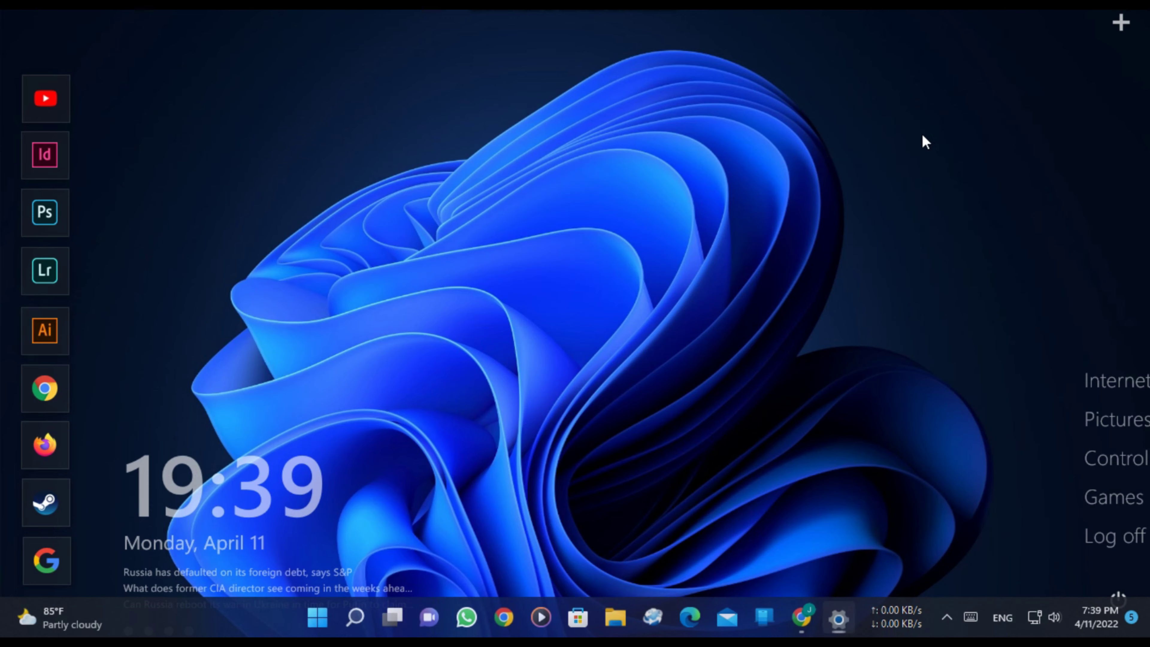
right_click(437, 168)
click(419, 281)
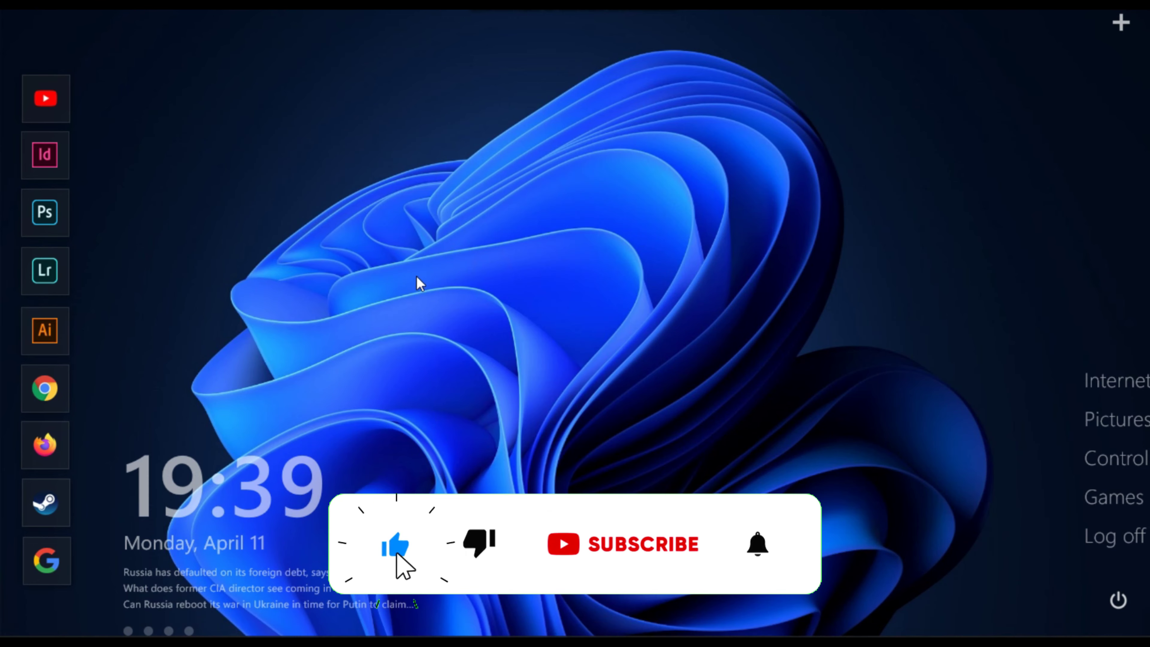